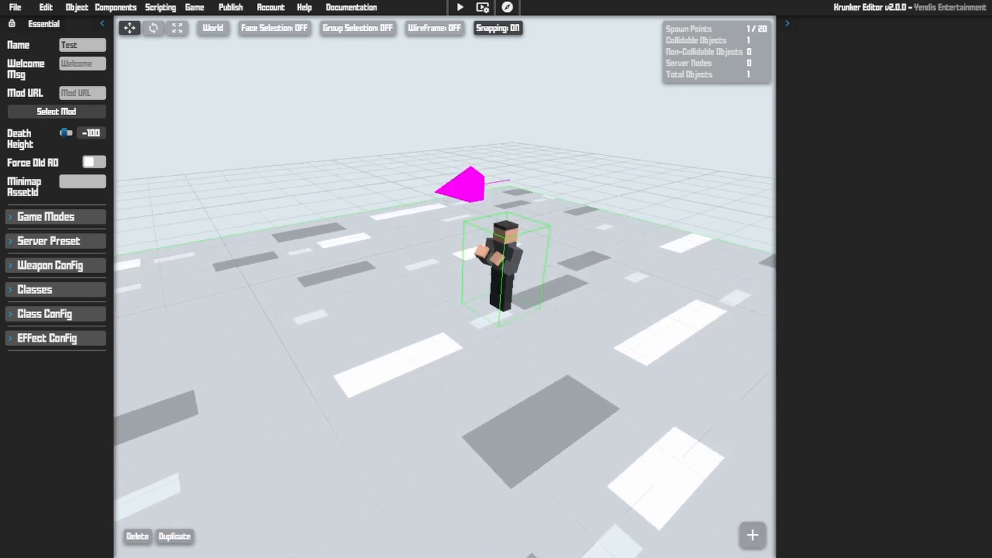
Create a cube on the floor next to the spawn point
key("c")
key("s")
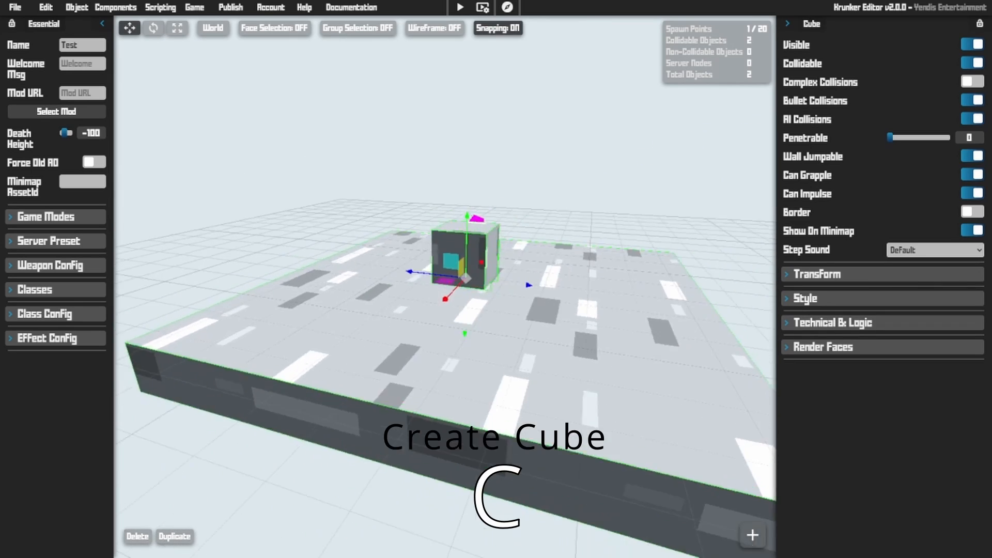
key("w")
key("a")
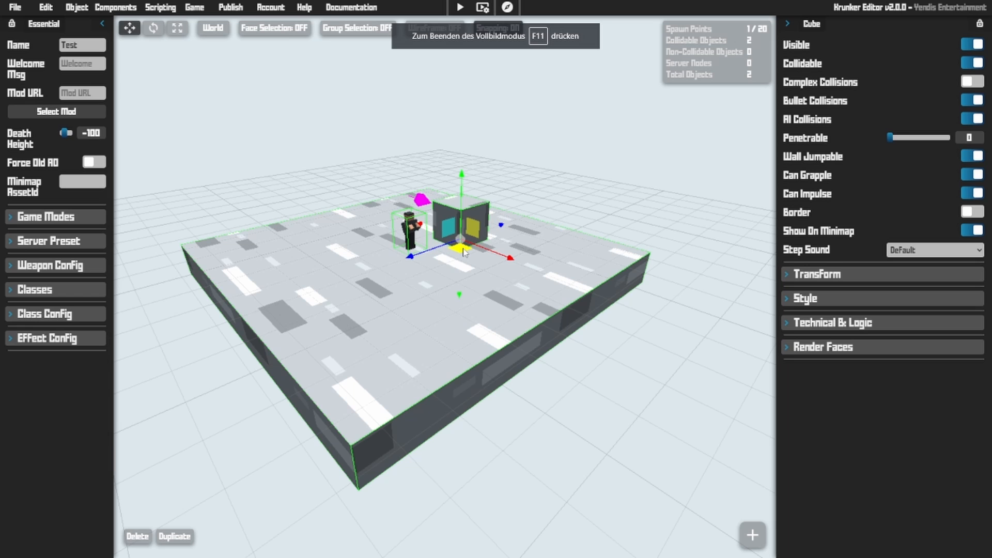
Duplicate the cube onto the other side of the spawn point and delete the copy
key("shift+r")
left_click_drag(464, 252, 373, 259)
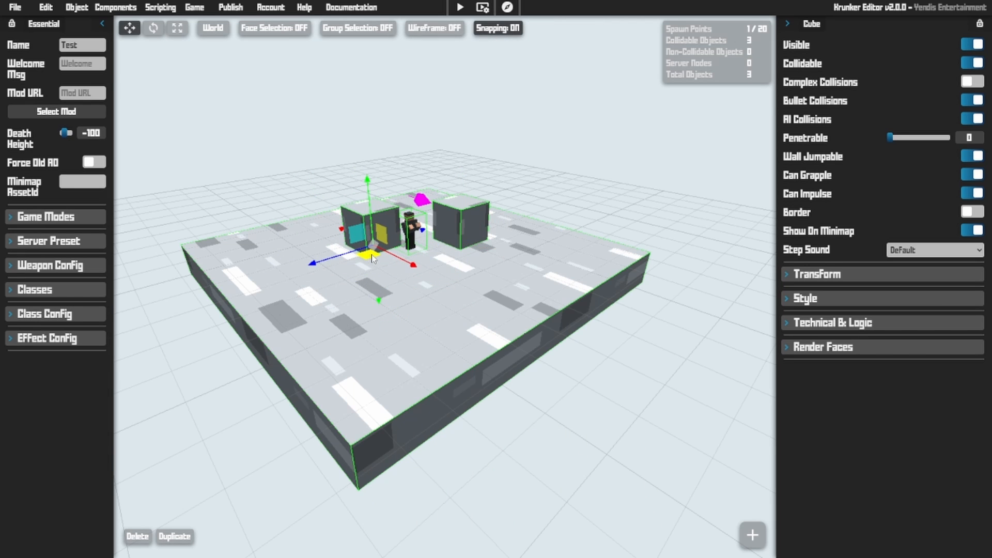
key("Delete")
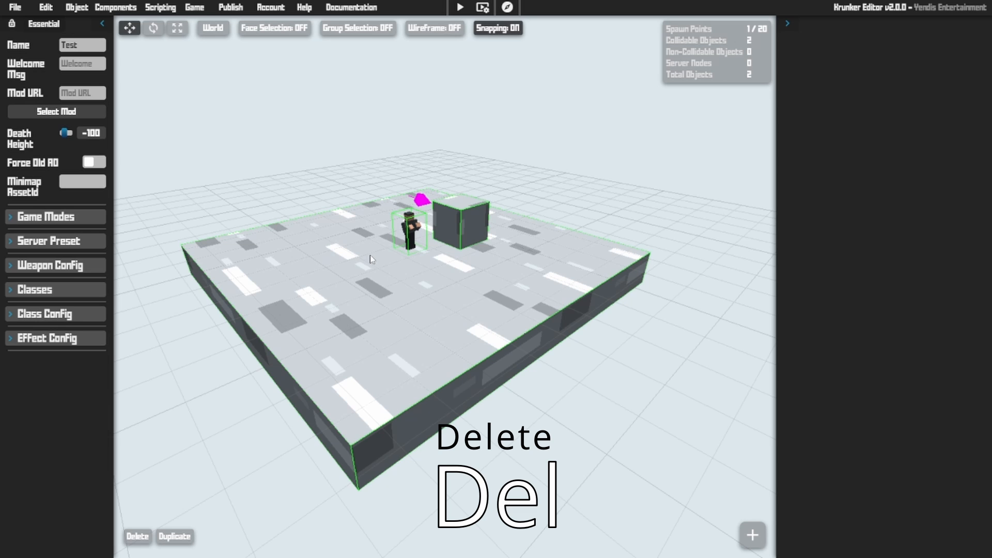
Toggle the cube's collision off and back on, and do the same with its visibility
left_click(469, 215)
scroll(522, 215, "up", 3)
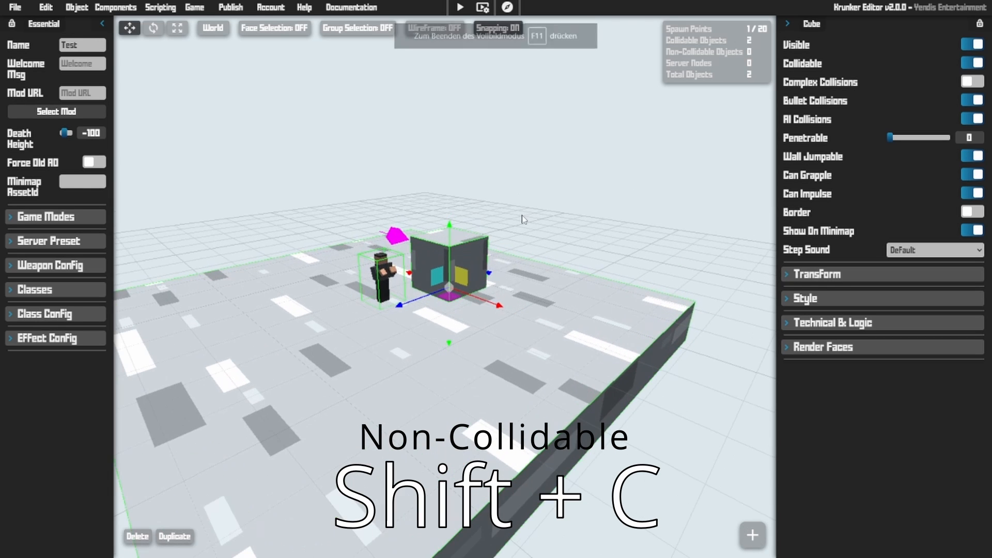
key("shift+c")
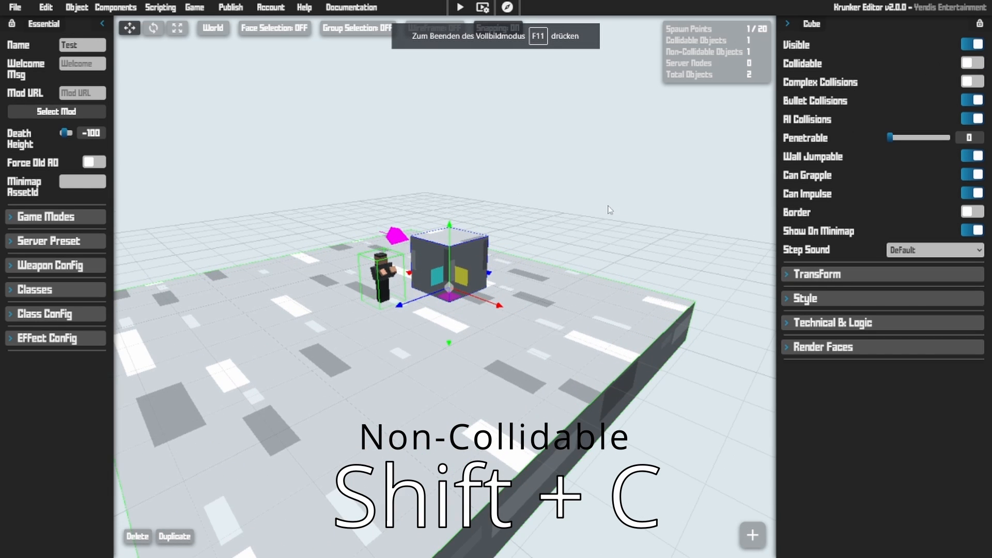
key("shift+c")
key("shift+v")
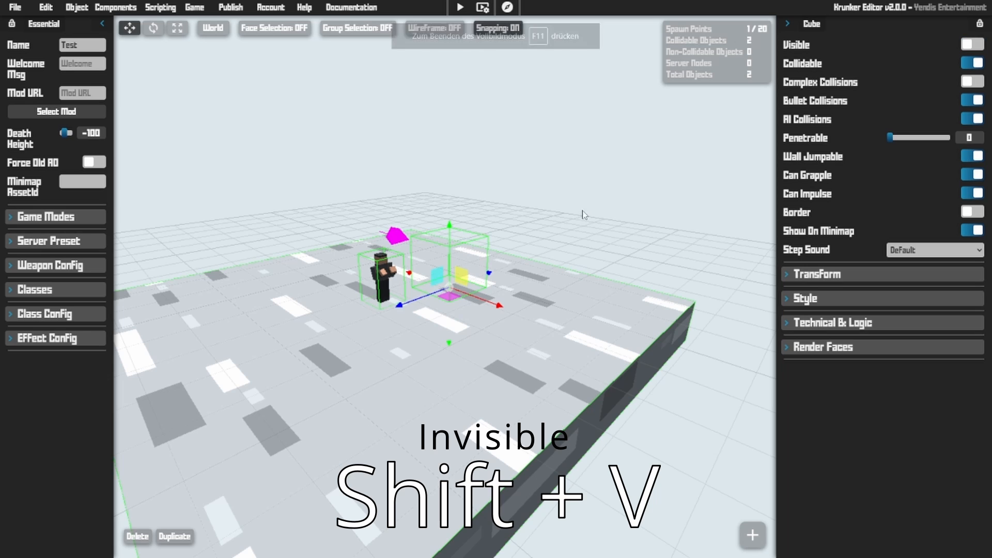
key("shift+v")
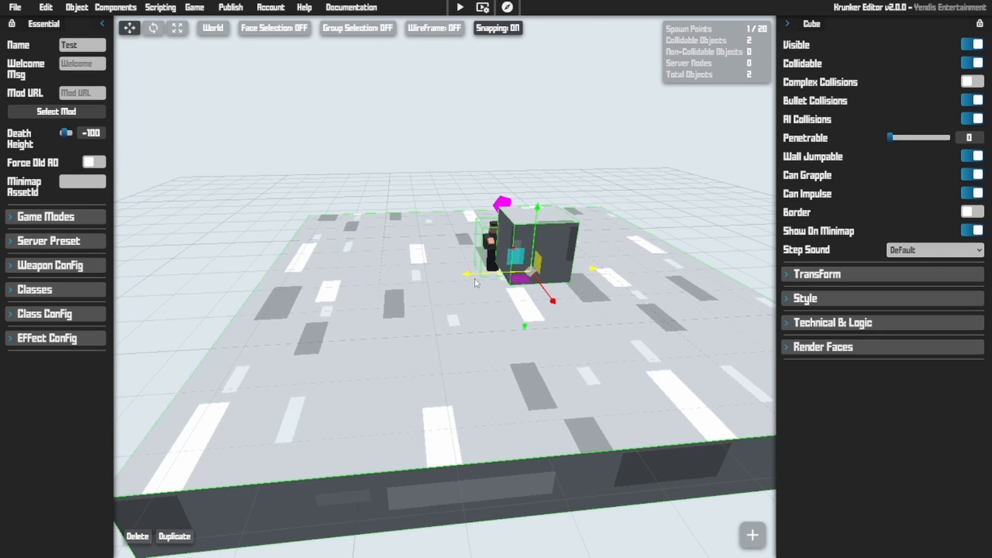
Reposition the cube on the floor with the move gizmo and resize it with the scale gizmo
left_click_drag(475, 278, 629, 316)
left_click(153, 28)
left_click(177, 28)
left_click_drag(544, 267, 666, 228)
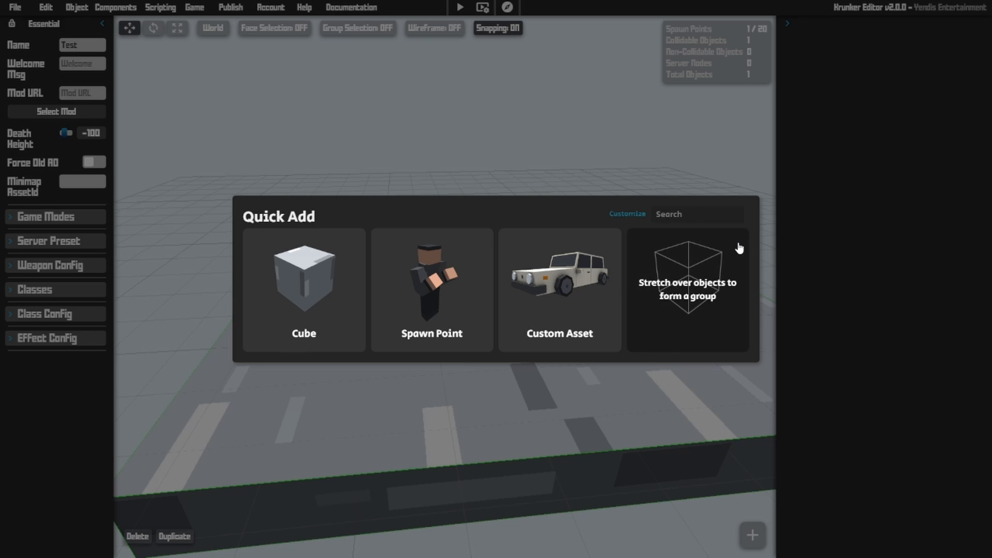
type("ladd")
key("BackSpace")
key("BackSpace")
key("BackSpace")
key("BackSpace")
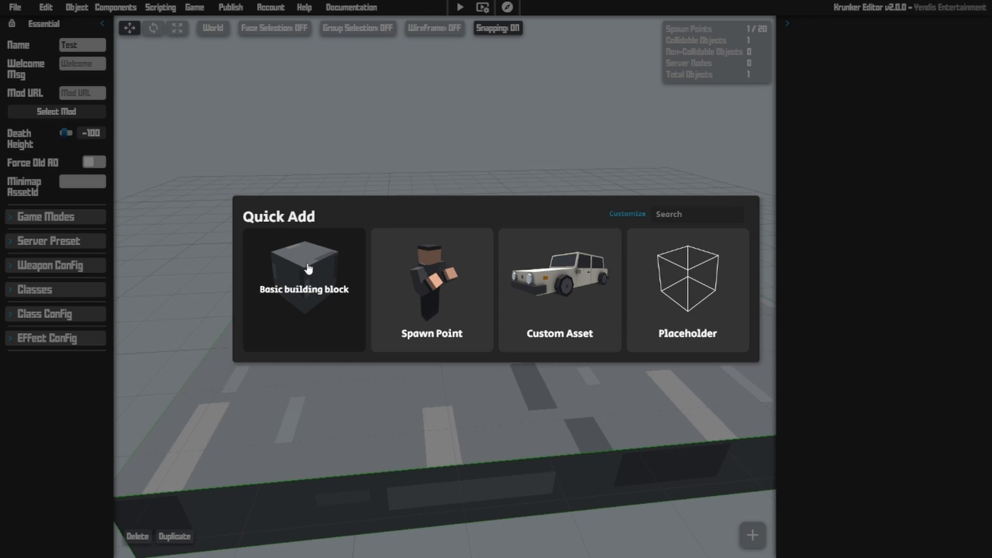
Add a Cube from Quick Add and move it across the floor, away from the spawn point
left_click(308, 268)
left_click_drag(453, 271, 403, 226)
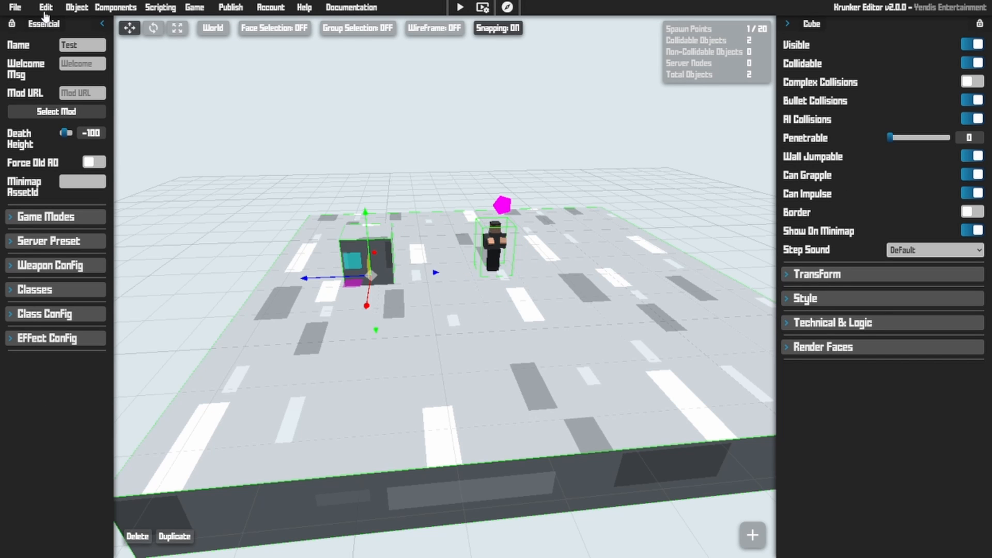
left_click(77, 7)
mouse_move(85, 54)
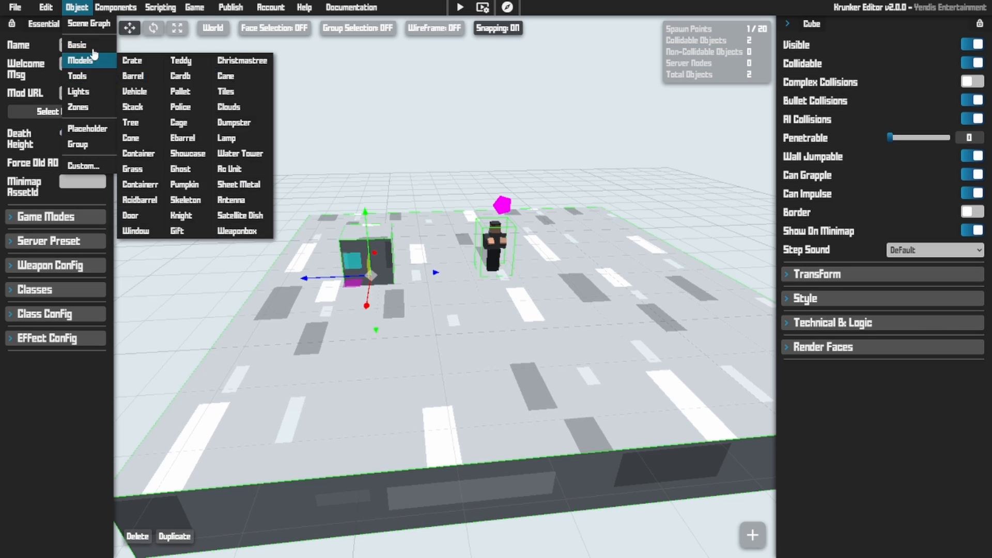
key("F11")
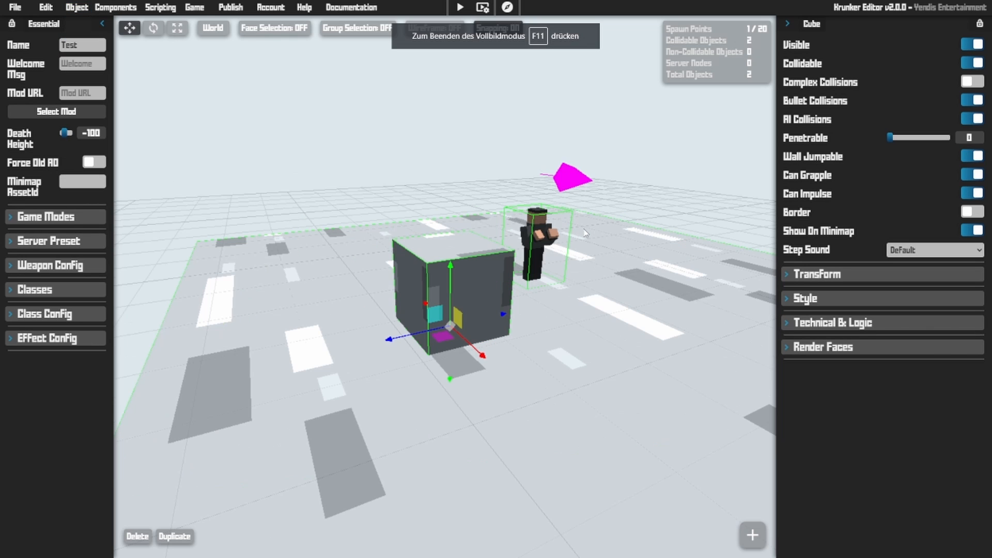
Turn the new cube's Collidable option off and back on
left_click(973, 63)
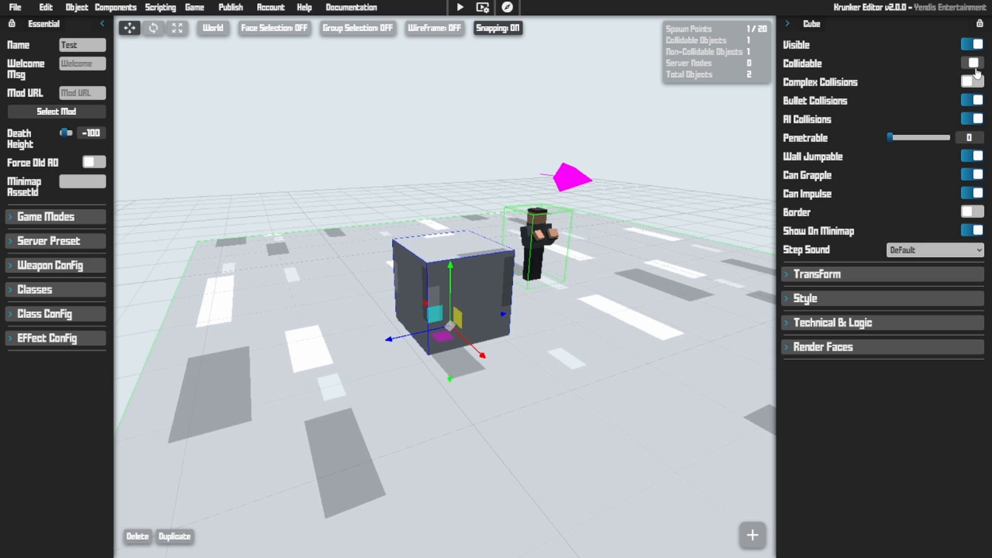
left_click(974, 63)
Tilt the cube about its red axis with the rotate gizmo and return to move mode
key("r")
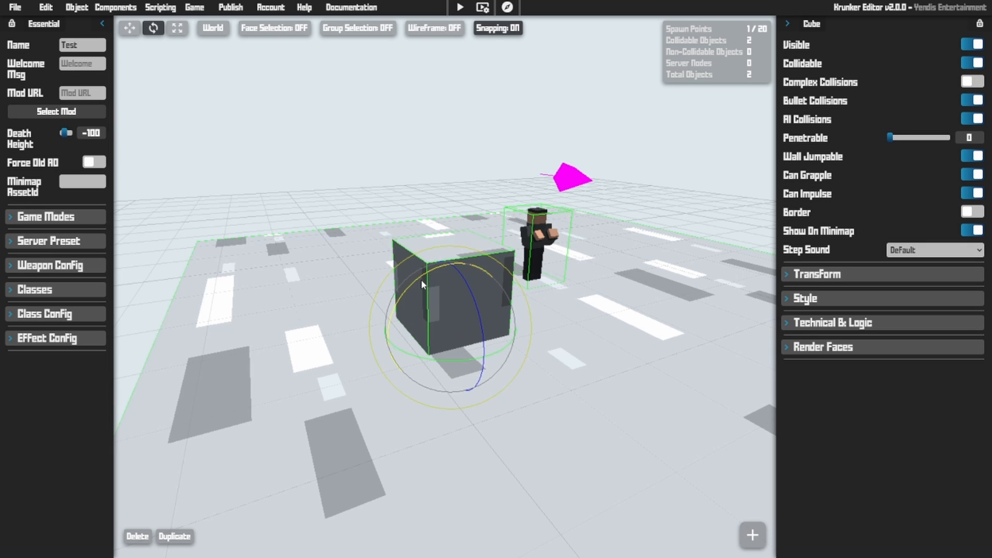
left_click_drag(421, 280, 395, 300)
key("t")
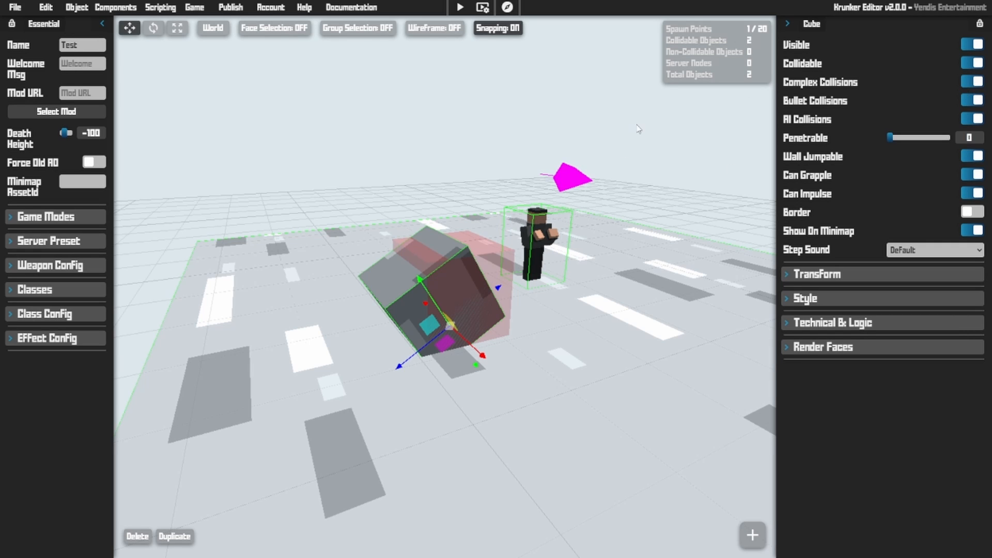
Play-test the map, walking around the tilted blocks and jumping onto them to examine how their collision behaves
left_click(459, 7)
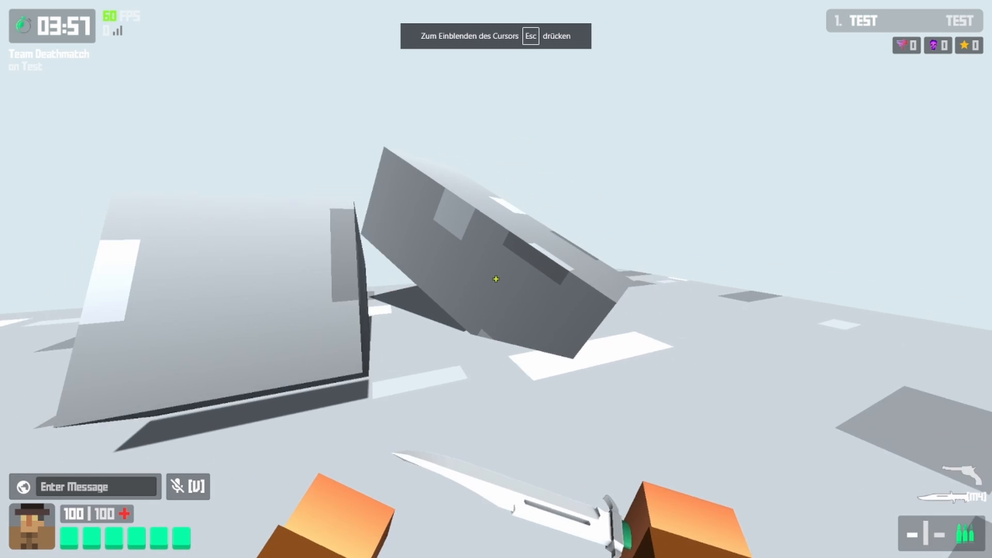
key("s")
key("d")
key("w")
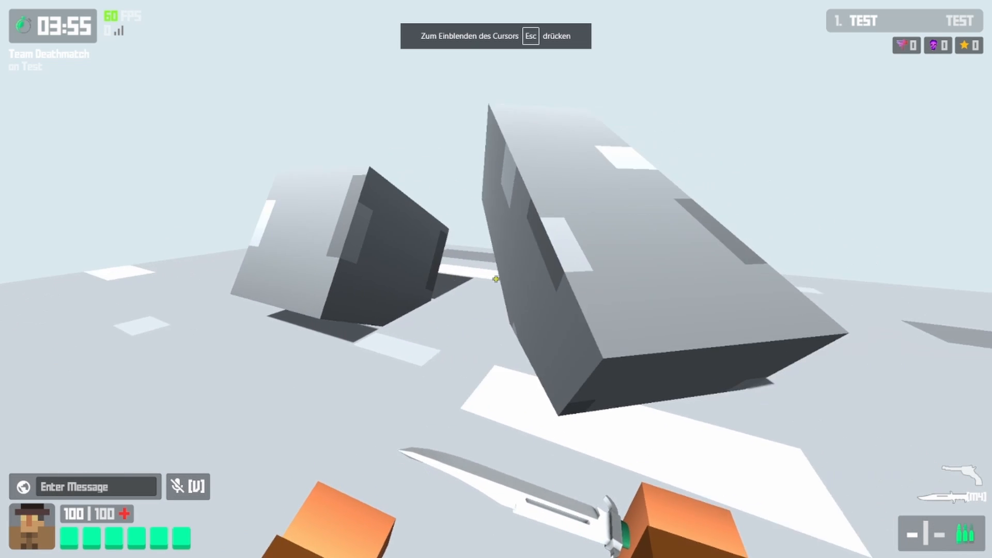
key("d")
key("w")
key("space")
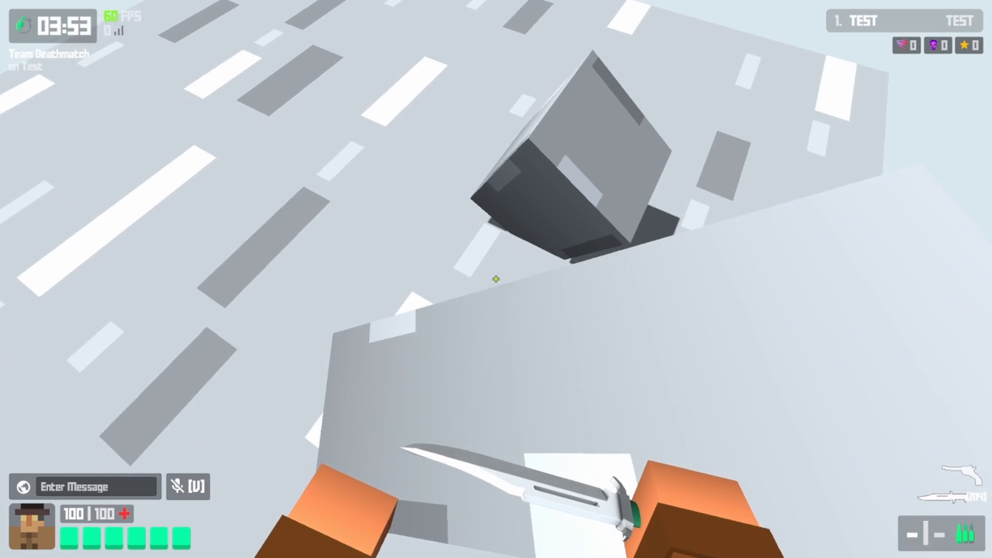
key("space")
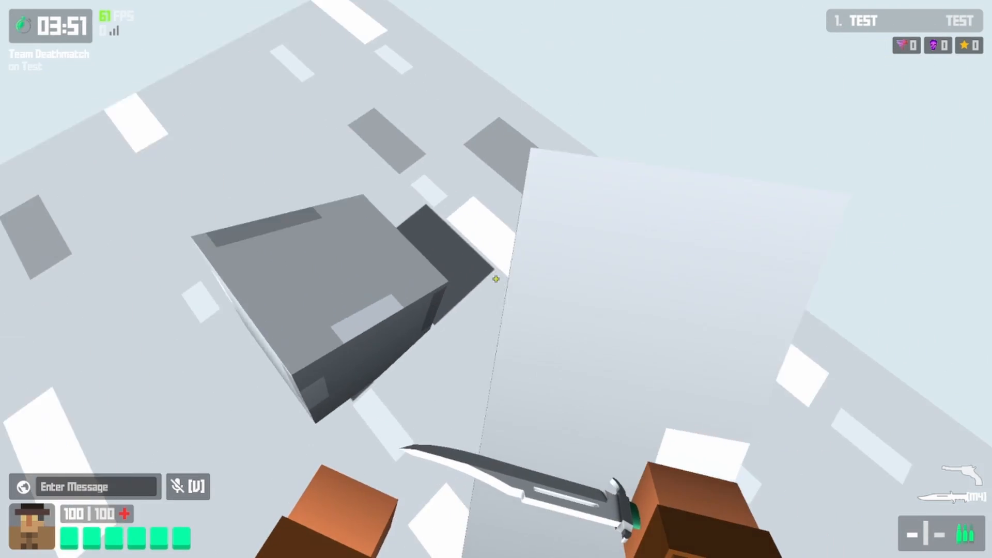
key("space")
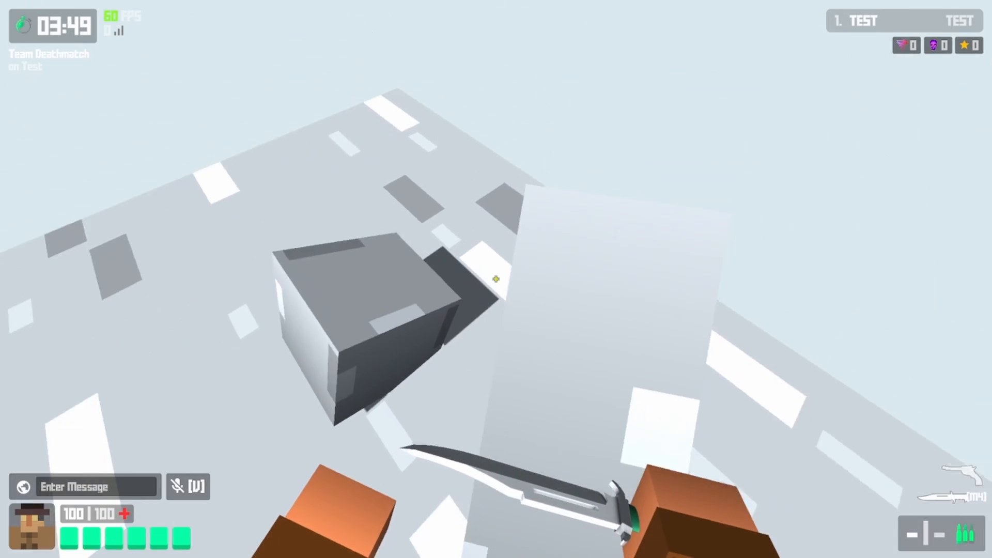
key("space")
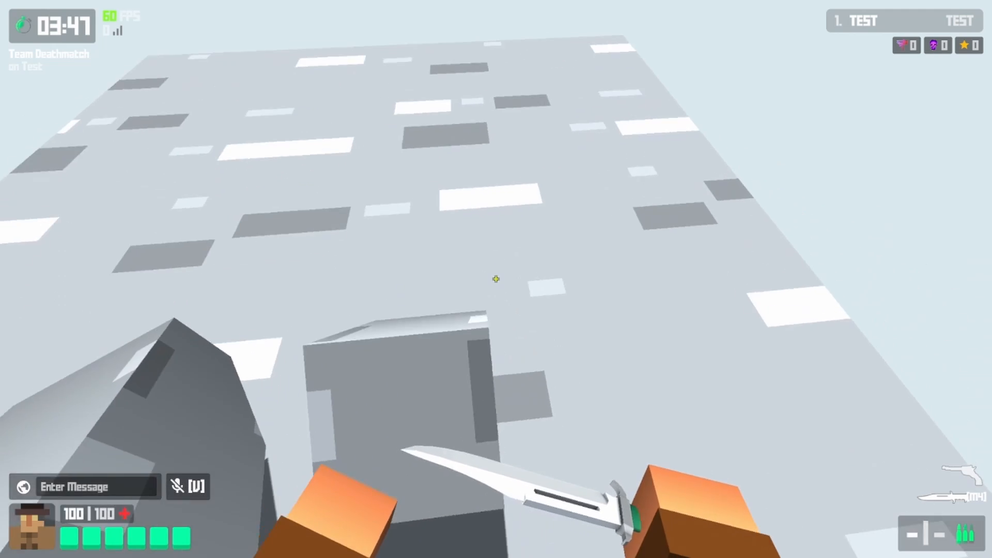
key("space")
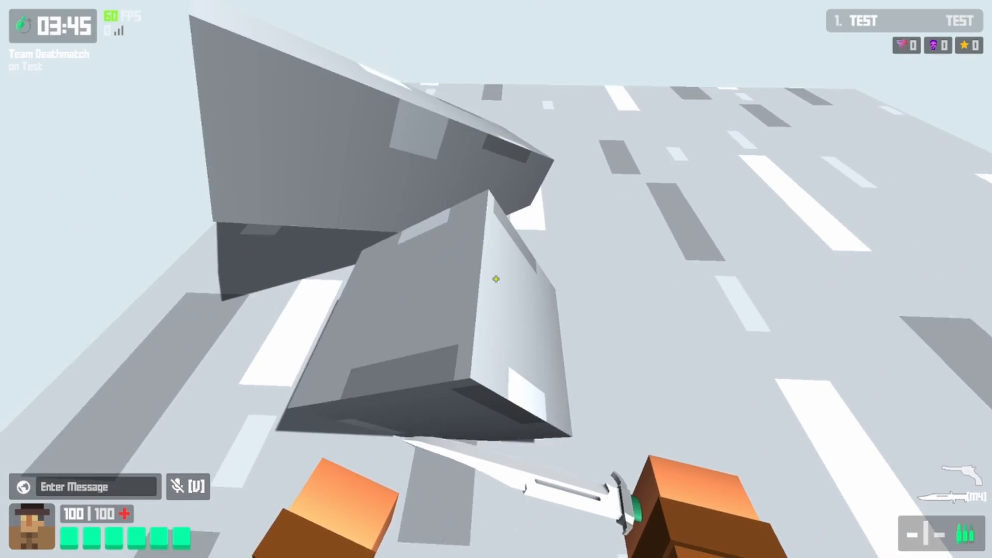
key("space")
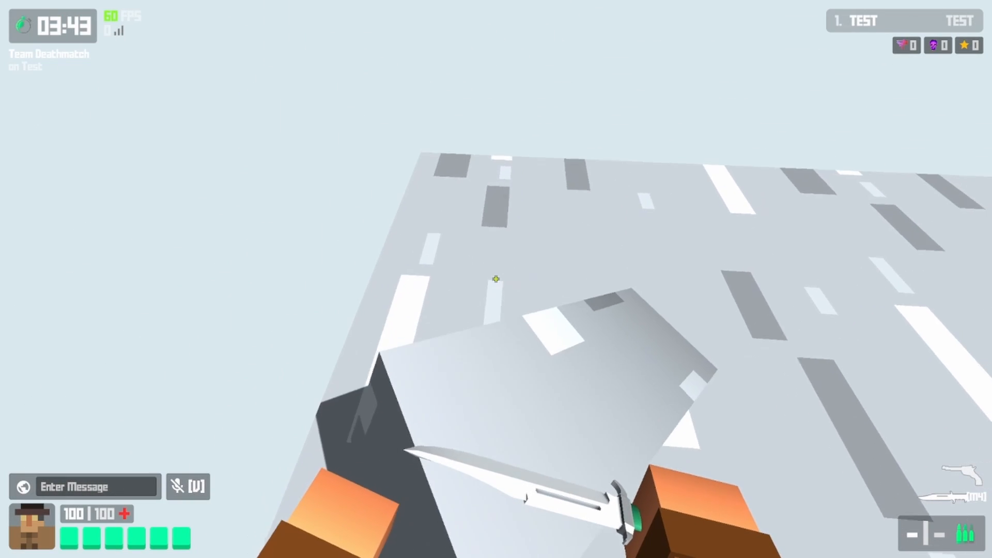
key("space")
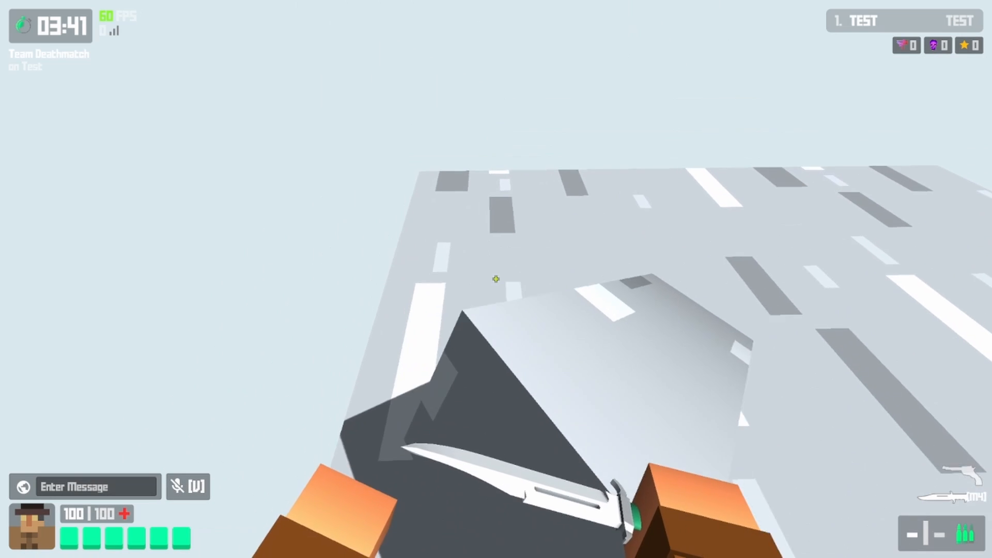
key("space")
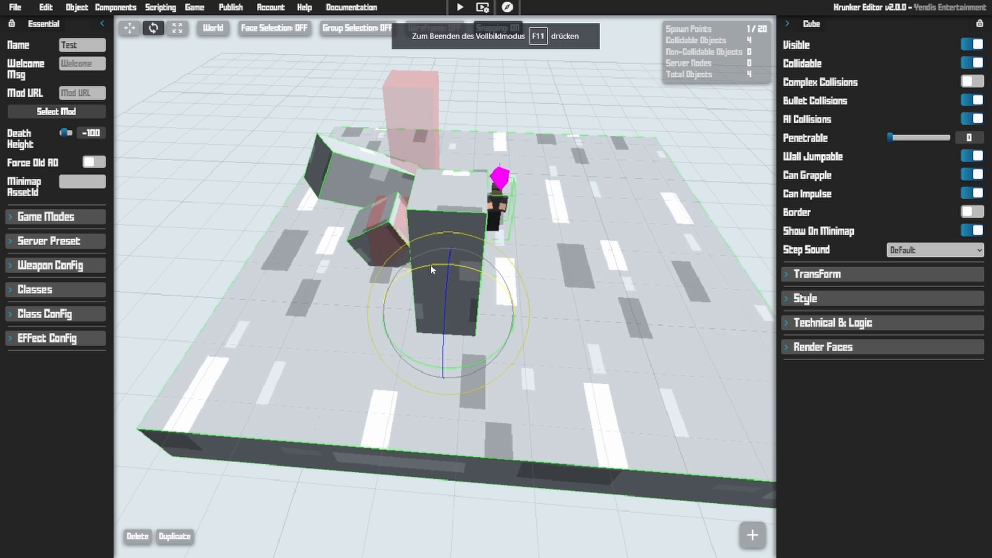
Tilt the tall upright block at the front about its red axis so it leans away from the spawn point
left_click_drag(430, 265, 340, 279)
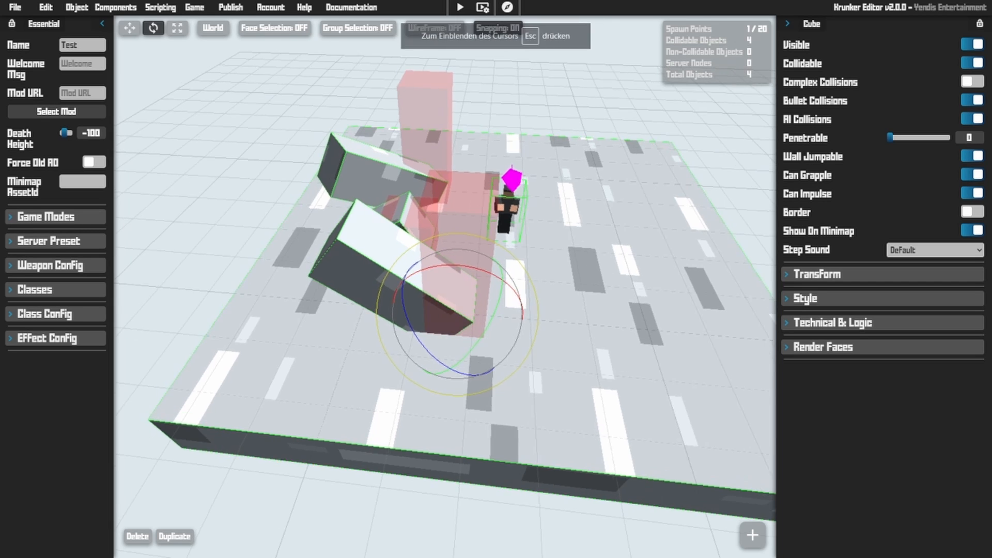
scroll(575, 240, "up", 5)
scroll(575, 242, "down", 5)
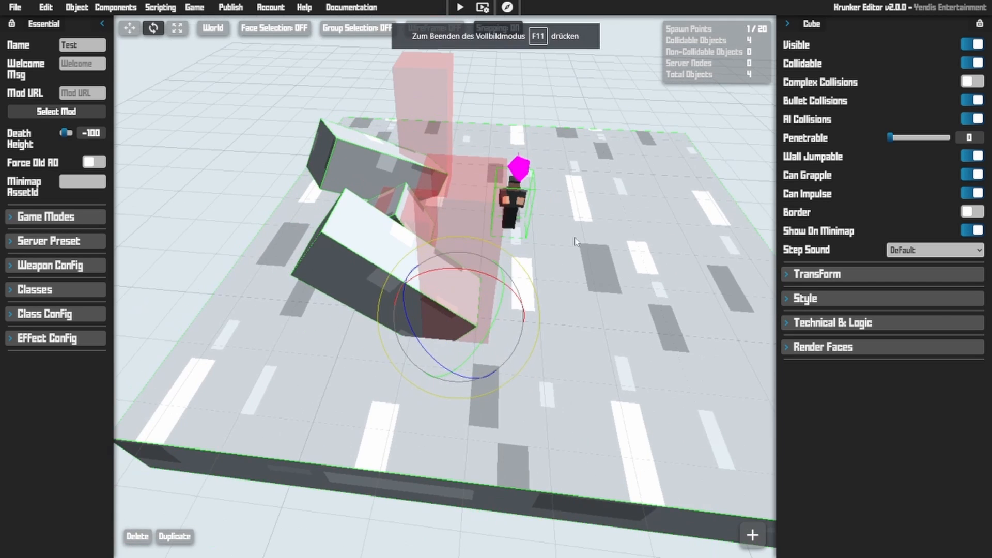
Search Quick Add for "ramp", place the Ramp at the lower end of the front tilted block, and set its Direction to 1
type("q")
type("ramp")
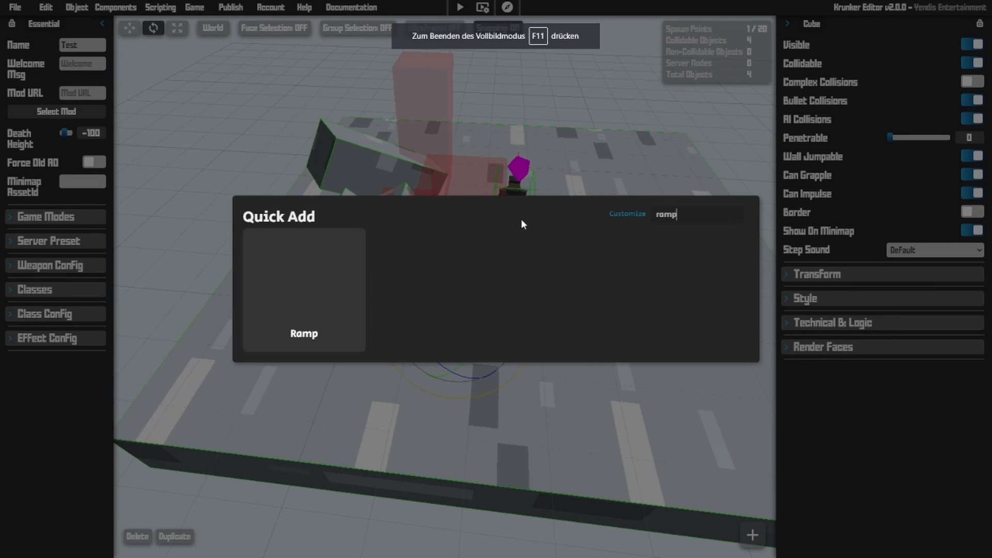
left_click(352, 294)
left_click_drag(487, 263, 482, 340)
left_click(908, 138)
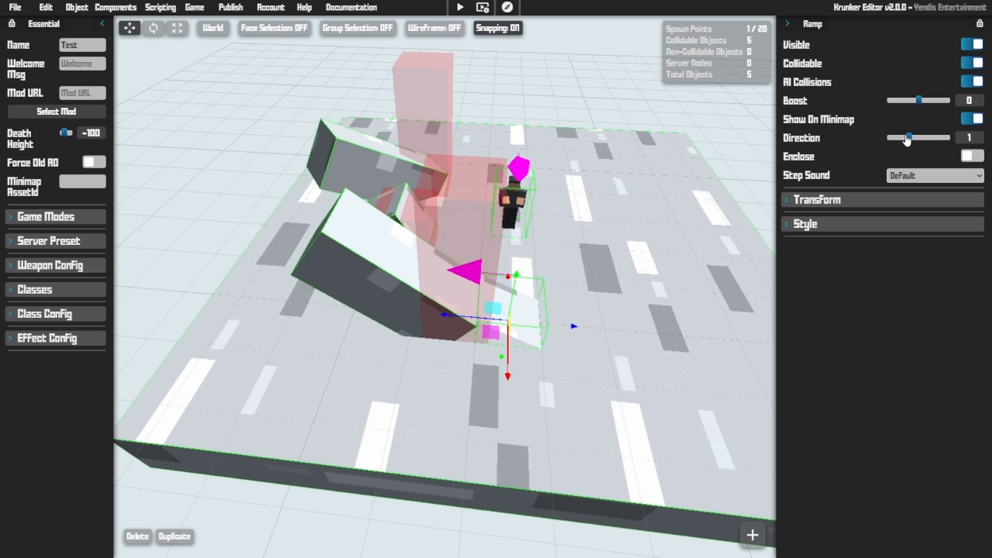
Stretch the ramp along its blue axis with the scale gizmo until it extends under the tilted block
key("r")
left_click_drag(459, 314, 351, 315)
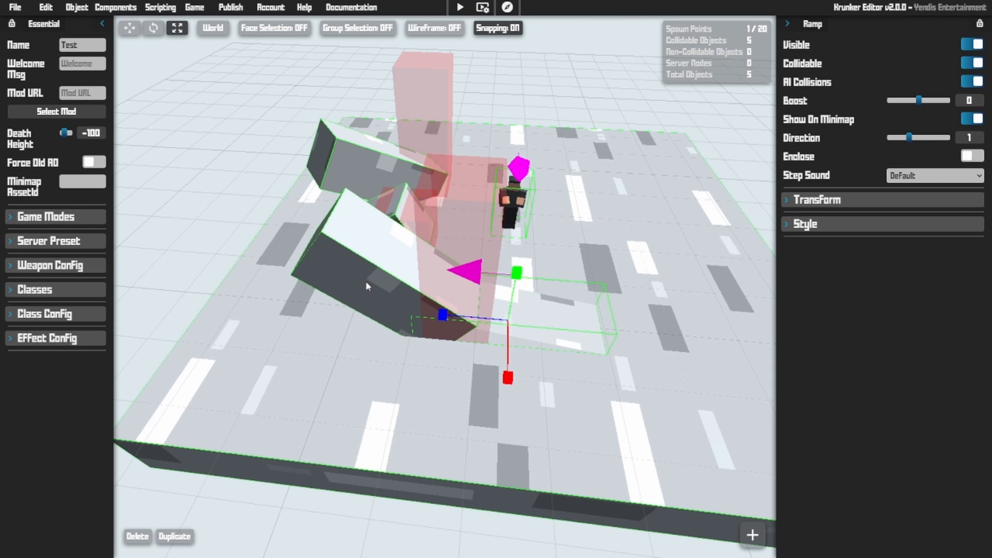
Make the front tilted block non-collidable
left_click(366, 282)
key("c")
Increase the ramp's height with the scale gizmo and move the ramp over the front tilted block
left_click(558, 317)
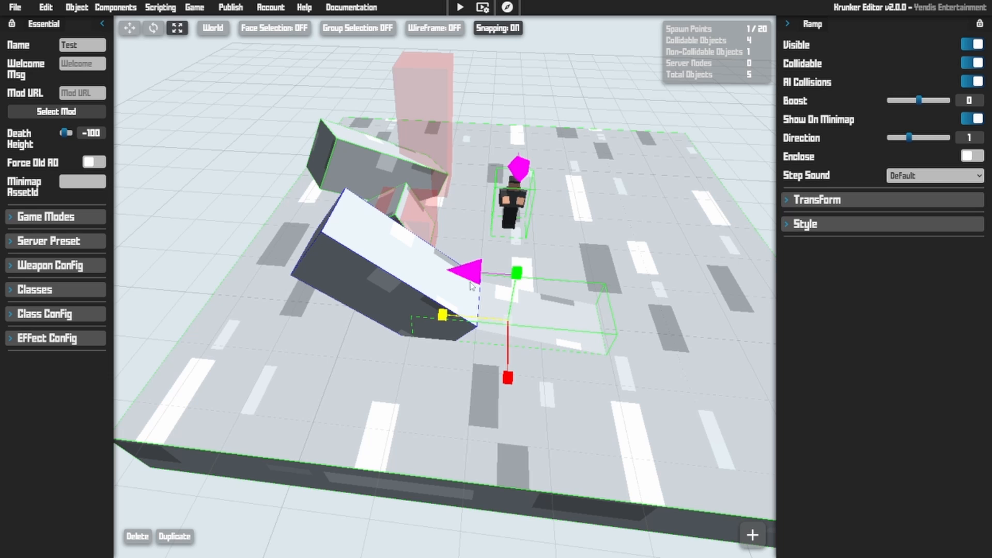
left_click_drag(516, 271, 508, 269)
key("w")
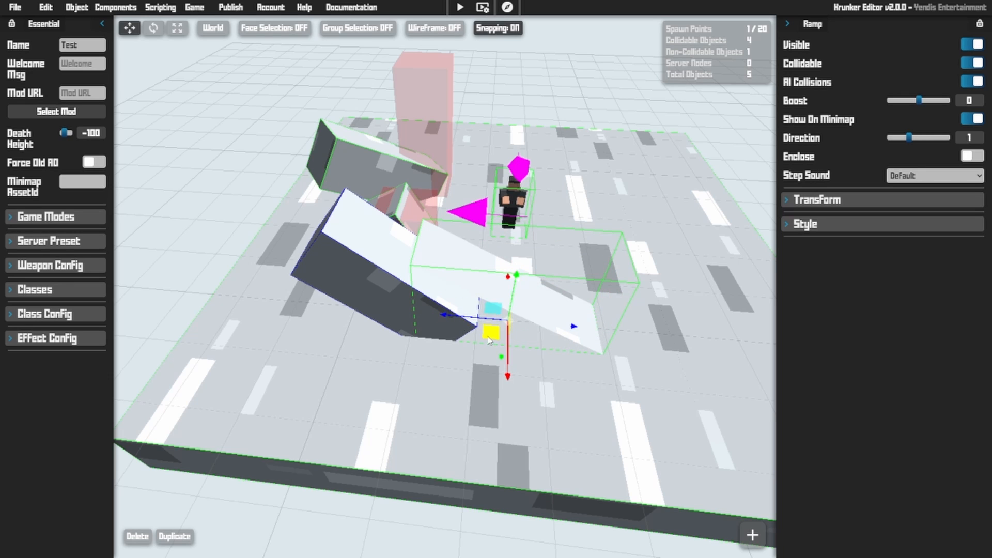
left_click_drag(491, 339, 390, 324)
Adjust the ramp's height with the scale gizmo so its slope follows the top of the front tilted block
key("e")
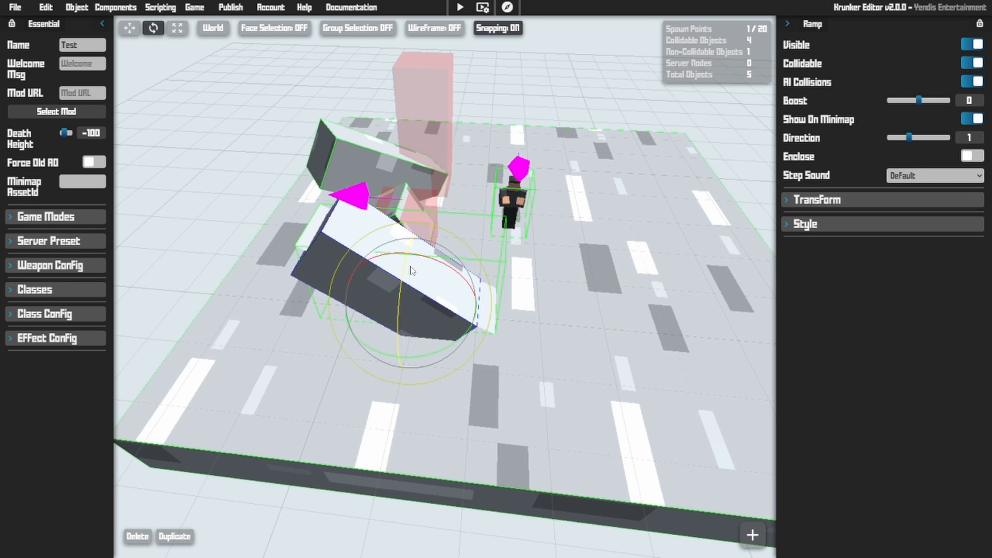
key("r")
left_click_drag(408, 252, 418, 225)
key("d")
right_click_drag(417, 218, 191, 191)
key("w")
left_click_drag(433, 326, 431, 306)
Shorten the ramp slightly along its blue axis to align its sloped face with the tilted block's surface
right_click_drag(524, 300, 517, 281)
key("e")
key("r")
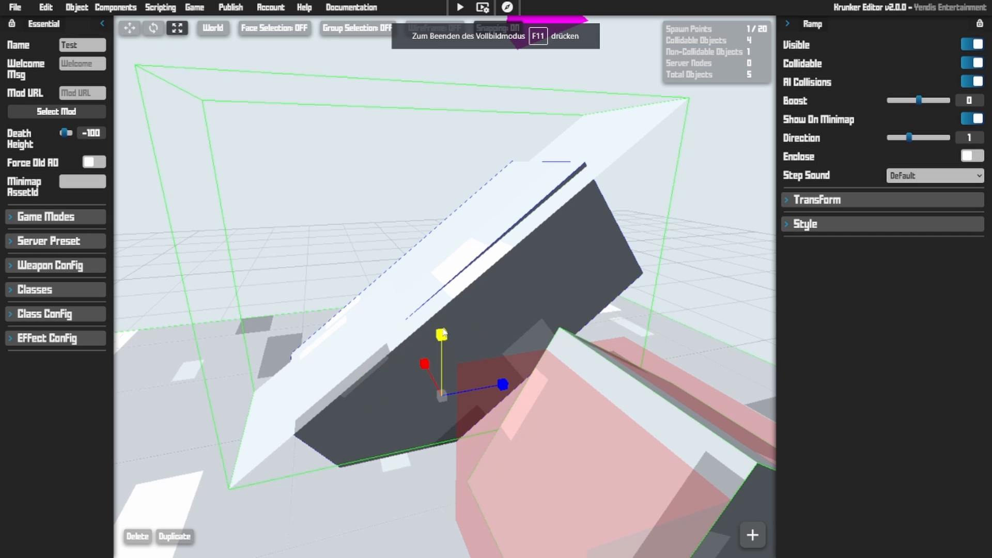
left_click_drag(491, 386, 471, 390)
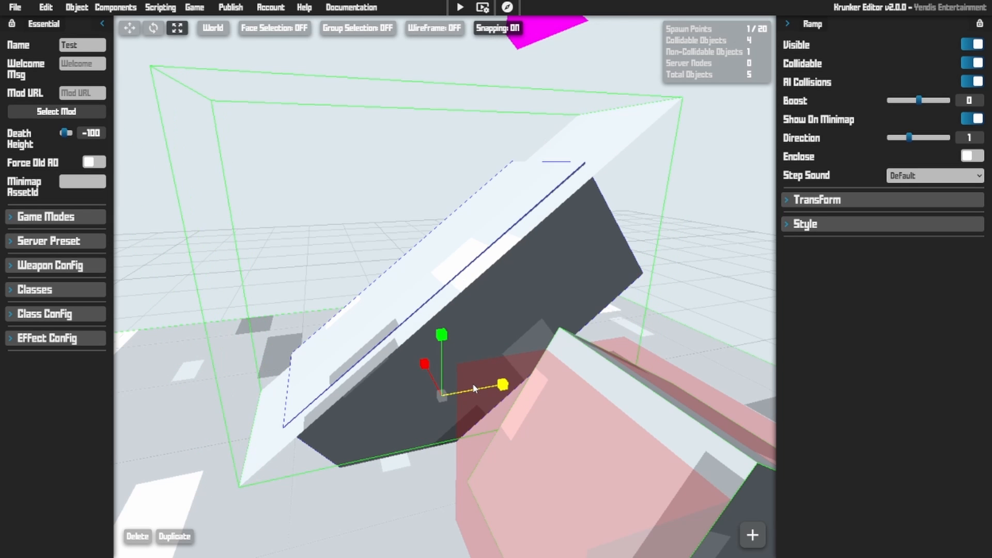
Add a cube beside the player spawn and turn on its Border property
right_click_drag(472, 389, 450, 332)
key("w")
key("w")
key("s")
key("w")
key("s")
key("c")
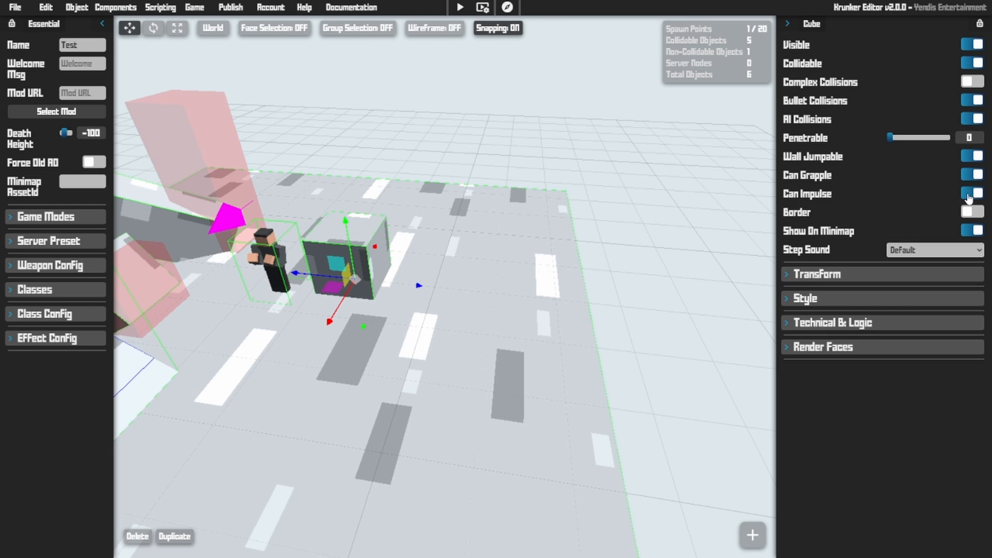
left_click(972, 212)
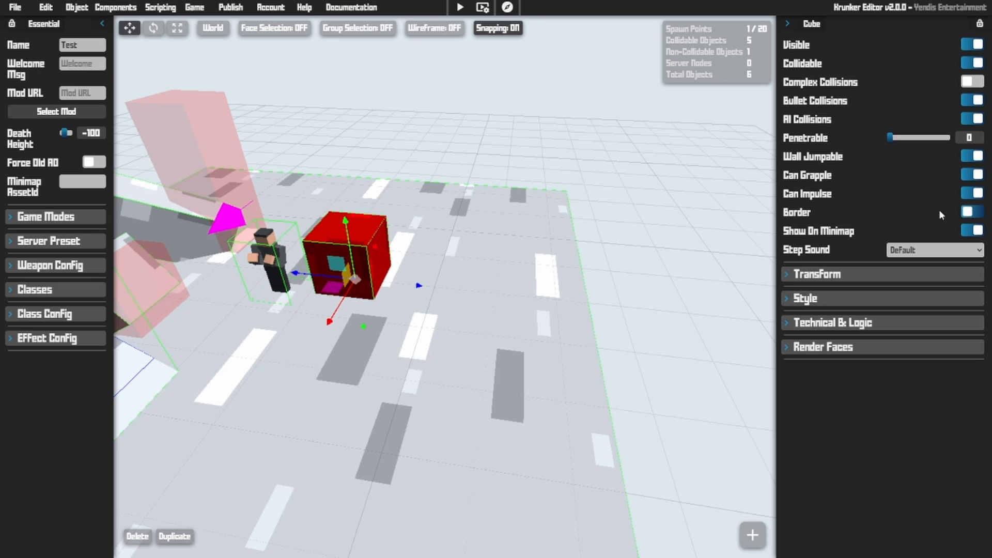
Stretch the Border cube along its blue axis into a long wall and move it toward the map's far edge
key("3")
left_click_drag(313, 279, 232, 268)
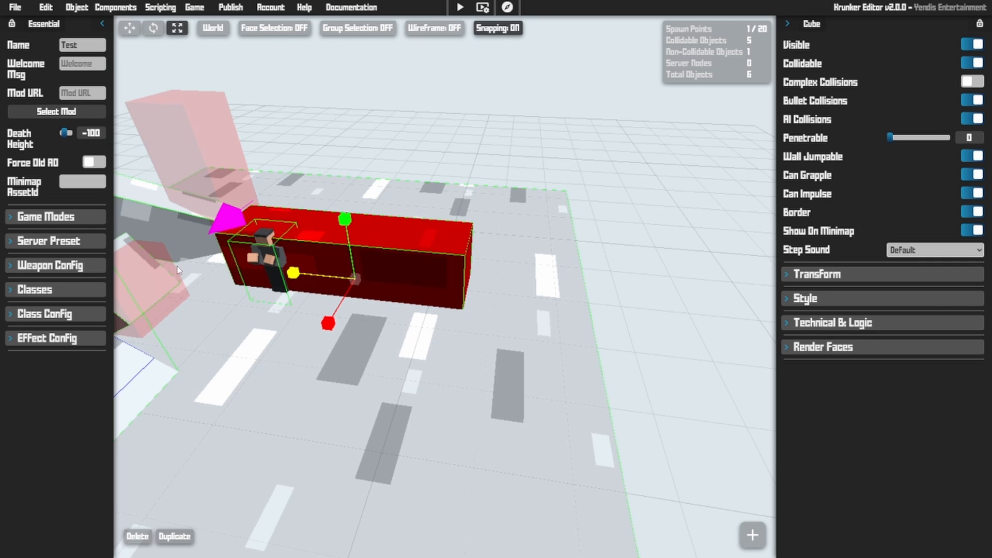
key("1")
left_click_drag(333, 293, 450, 273)
key("3")
key("1")
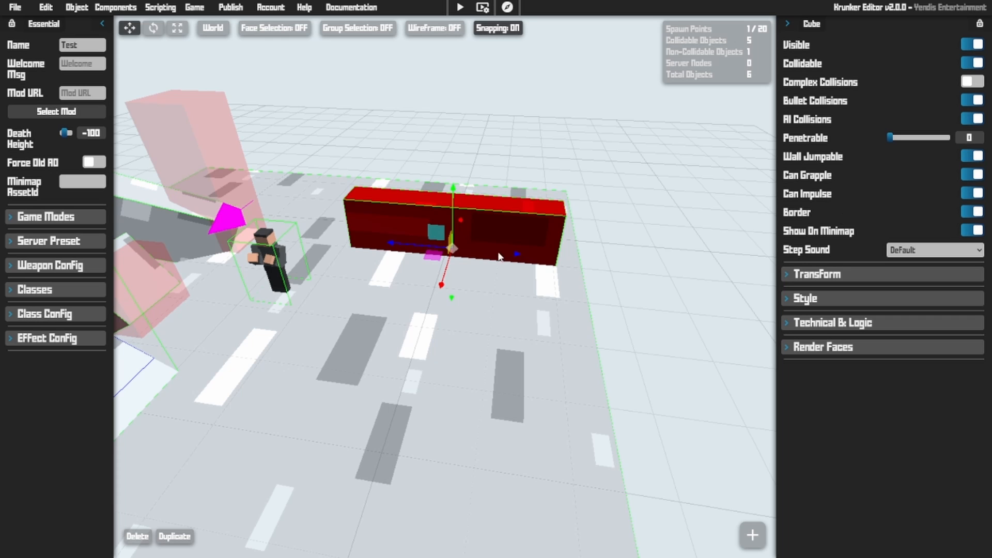
Add another cube in front of the red wall and show its Transform values
right_click_drag(499, 257, 403, 207)
key("w")
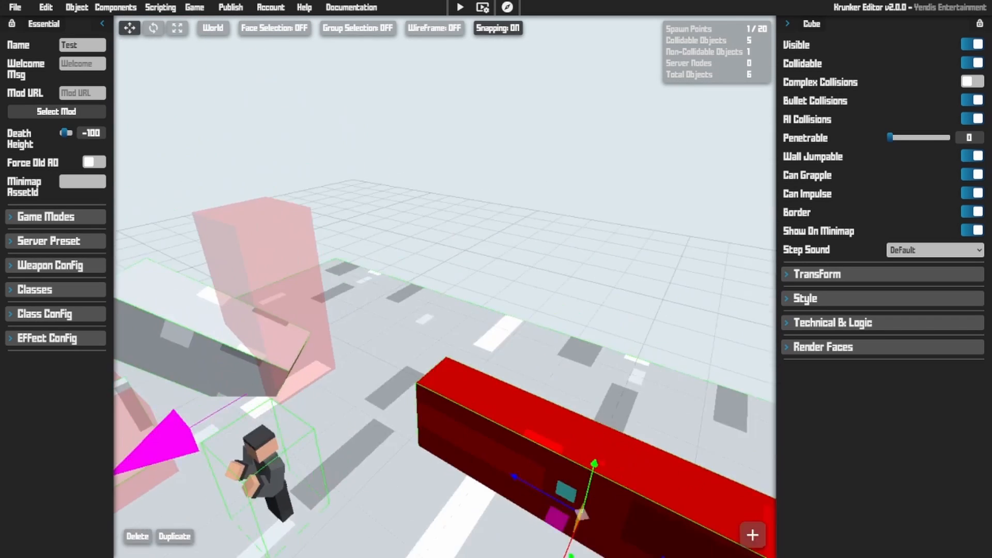
key("s")
mouse_move(674, 341)
right_mouse_down()
mouse_move(723, 388)
mouse_move(661, 373)
mouse_move(675, 342)
right_mouse_up()
key("c")
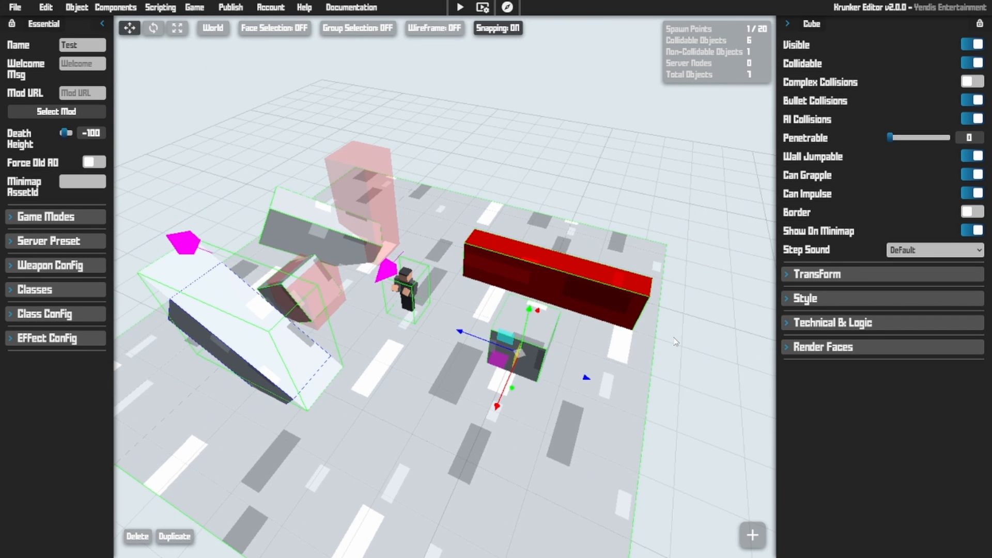
right_click_drag(592, 341, 587, 338)
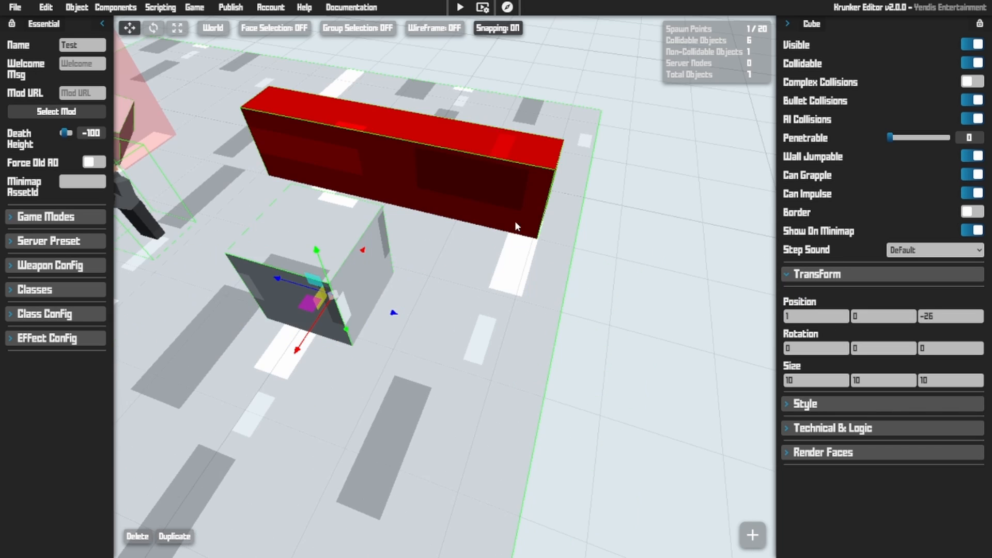
key("s")
right_click_drag(515, 222, 393, 189)
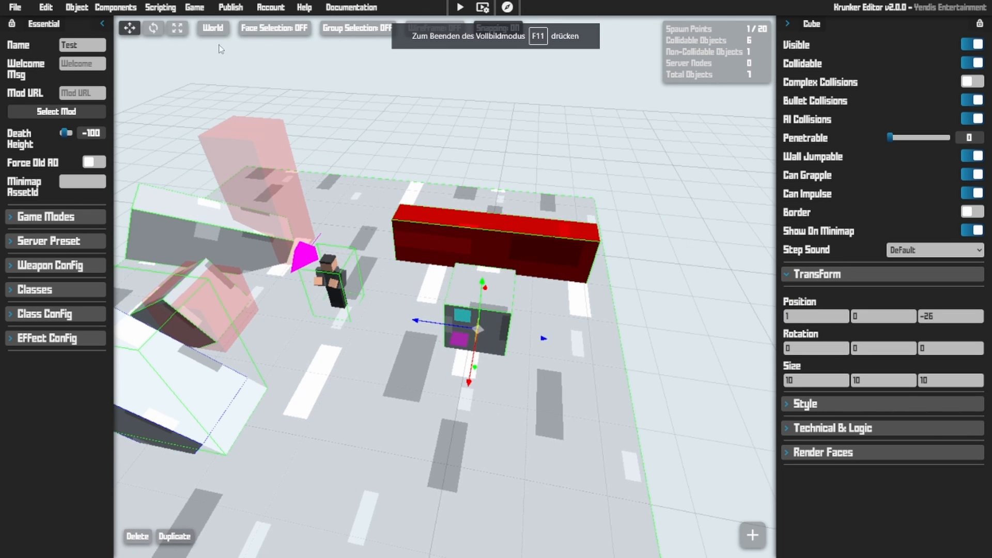
Rotate the new cube about its vertical axis and move it across the floor toward the map's side edge
key("r")
left_click_drag(451, 376, 652, 356)
key("t")
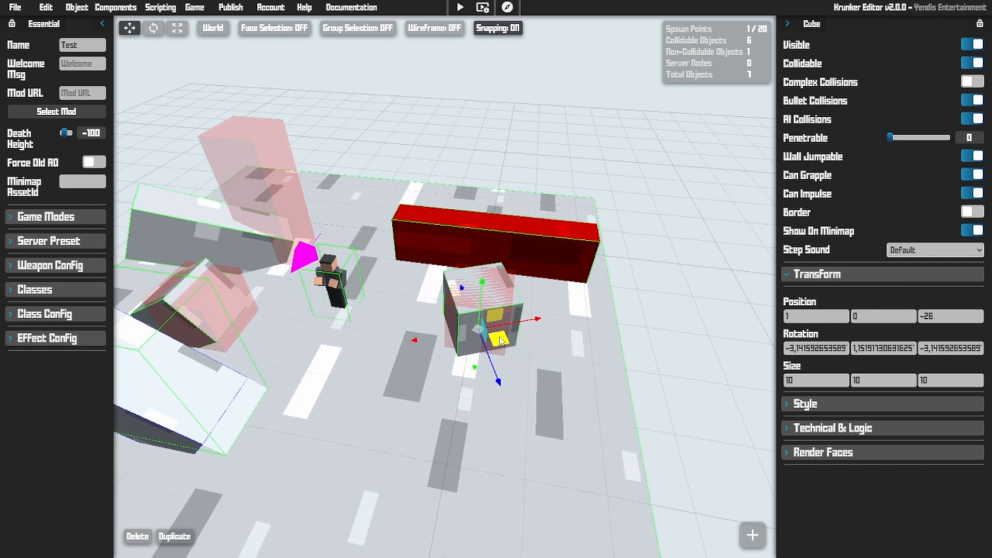
left_click_drag(501, 341, 766, 340)
Stretch the rotated cube to a size of 30 along its red axis and move it back onto the floor
key("y")
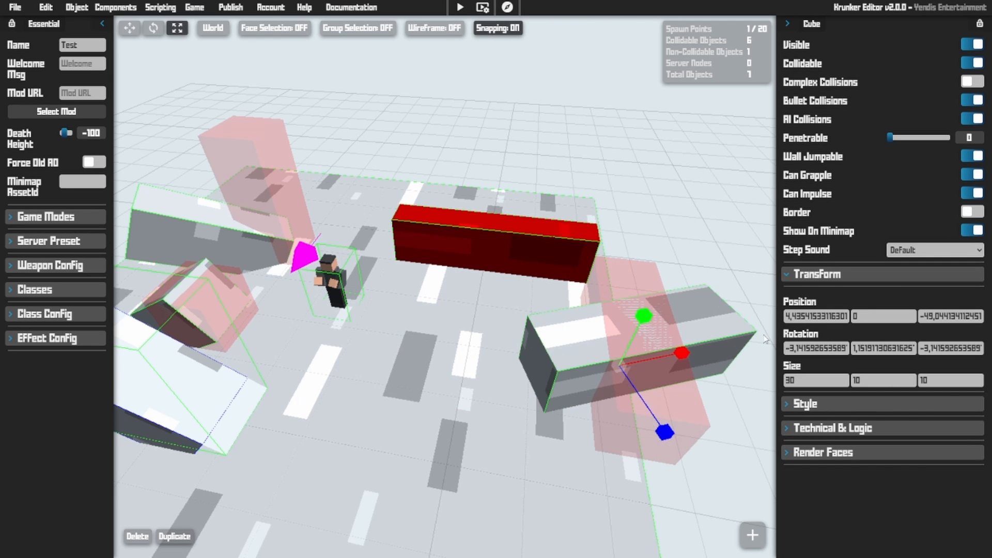
key("t")
right_click_drag(600, 378, 478, 372)
key("r")
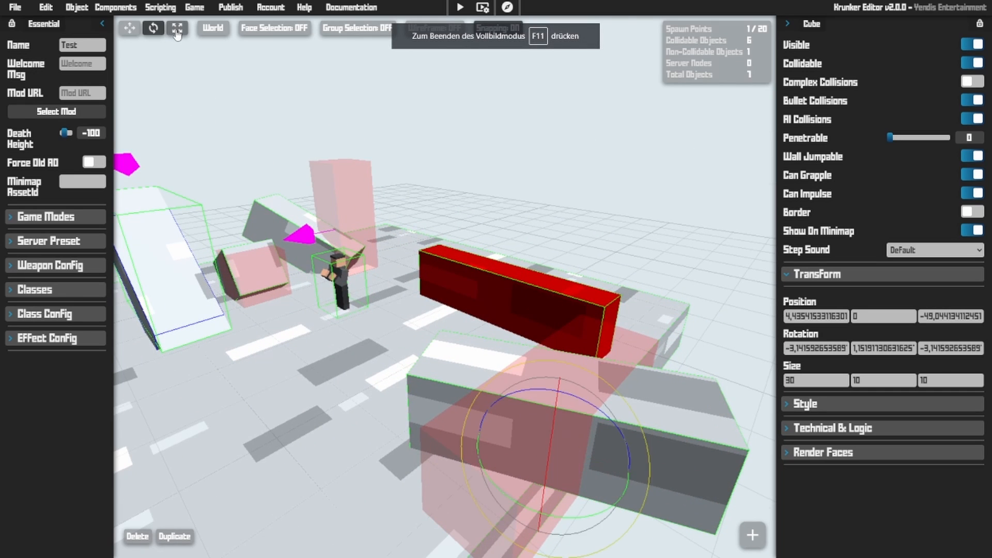
key("y")
key("t")
left_click_drag(565, 467, 448, 408)
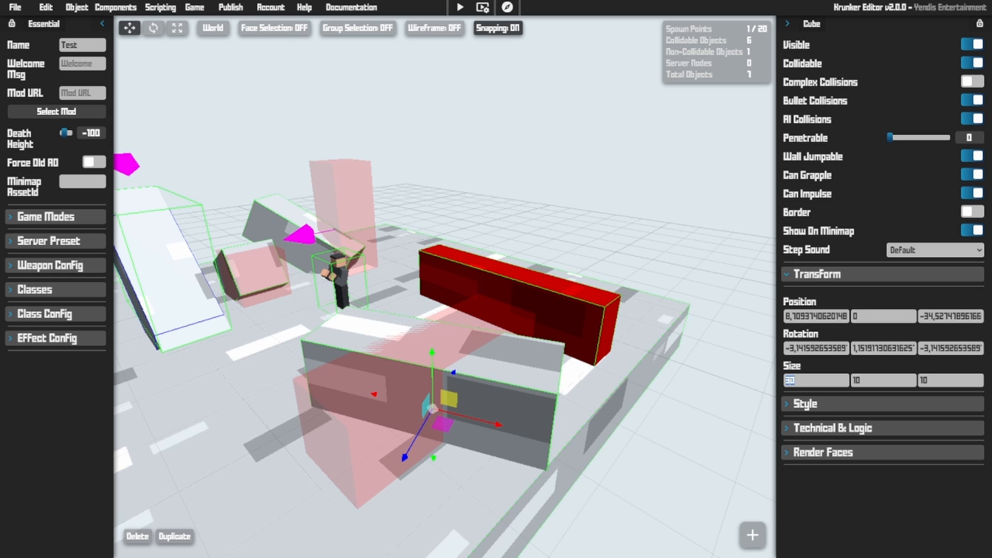
Set the rotated cube's X size to 10 and its Y size to 20
type("0")
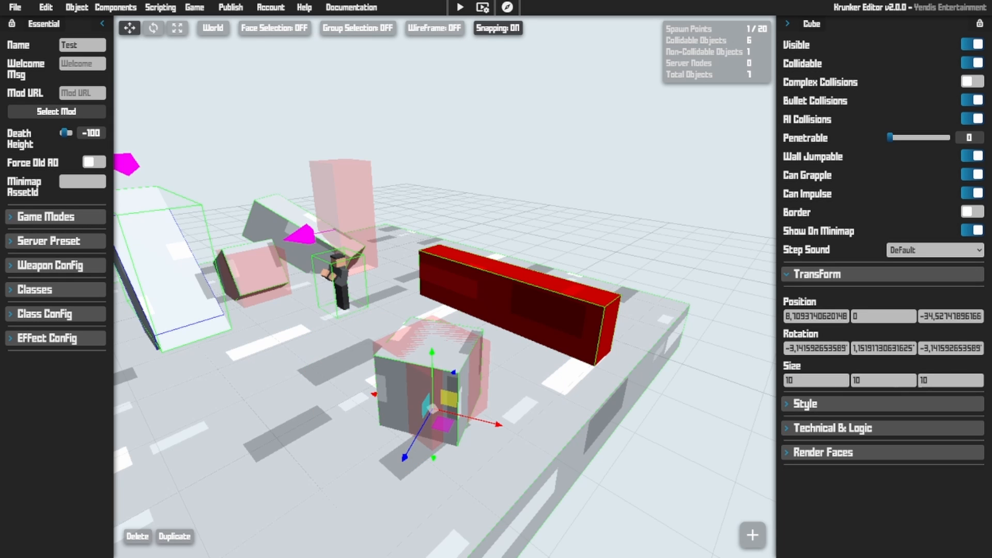
type("20")
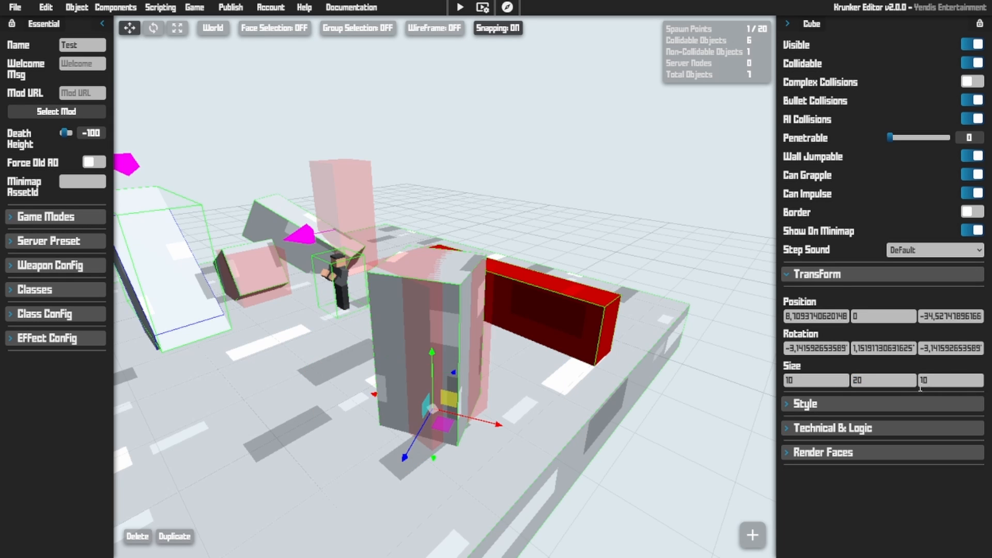
left_click_drag(607, 312, 571, 296)
scroll(571, 296, "up", 4)
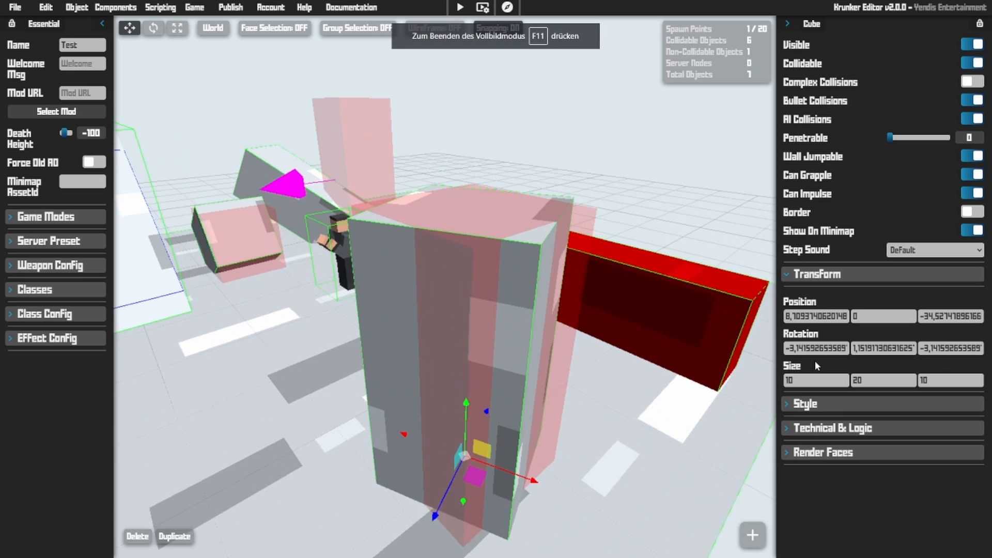
scroll(538, 386, "down", 5)
left_click_drag(682, 346, 659, 351)
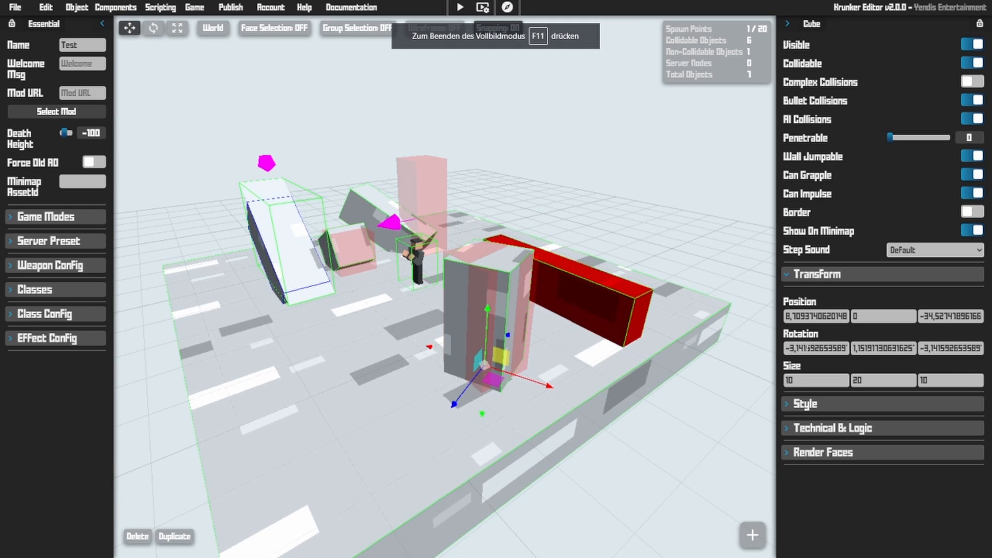
Add another cube and move it to position 21, 0, -20
right_click_drag(406, 328, 496, 325)
key("w")
key("s")
right_click_drag(395, 273, 444, 275)
key("shift+a")
left_click(307, 305)
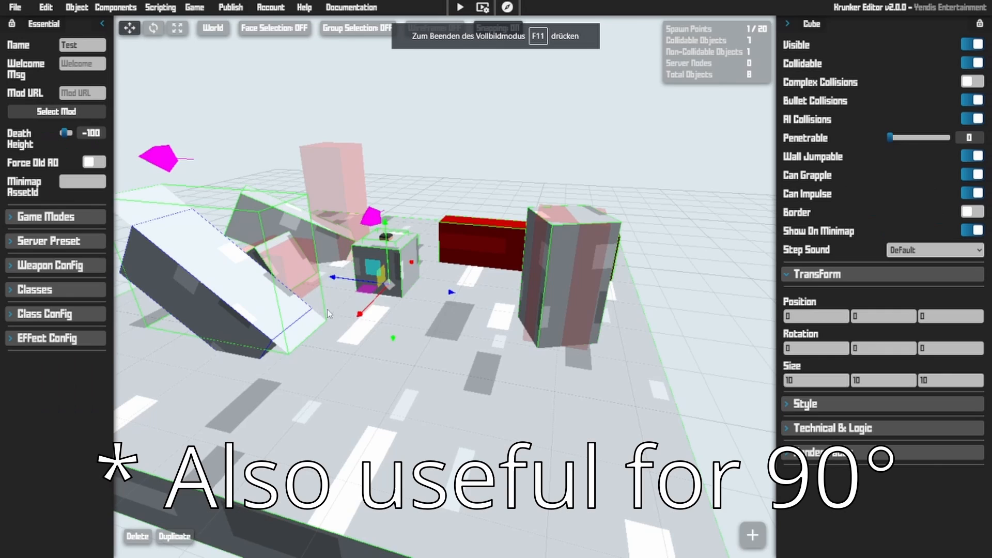
left_click_drag(366, 293, 452, 358)
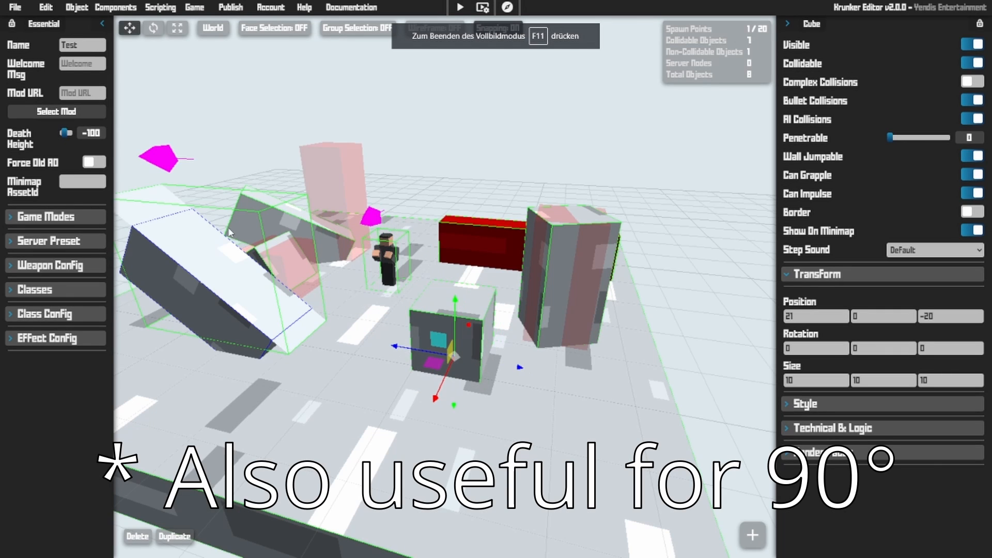
Set the rotation snapping to 45 in the editor's object settings
mouse_move(141, 10)
mouse_move(75, 10)
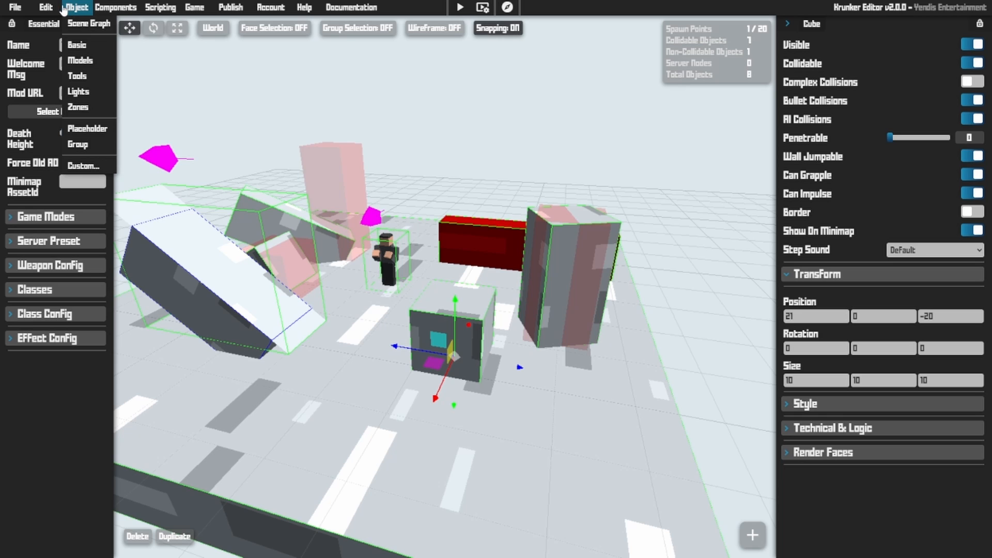
left_click(50, 99)
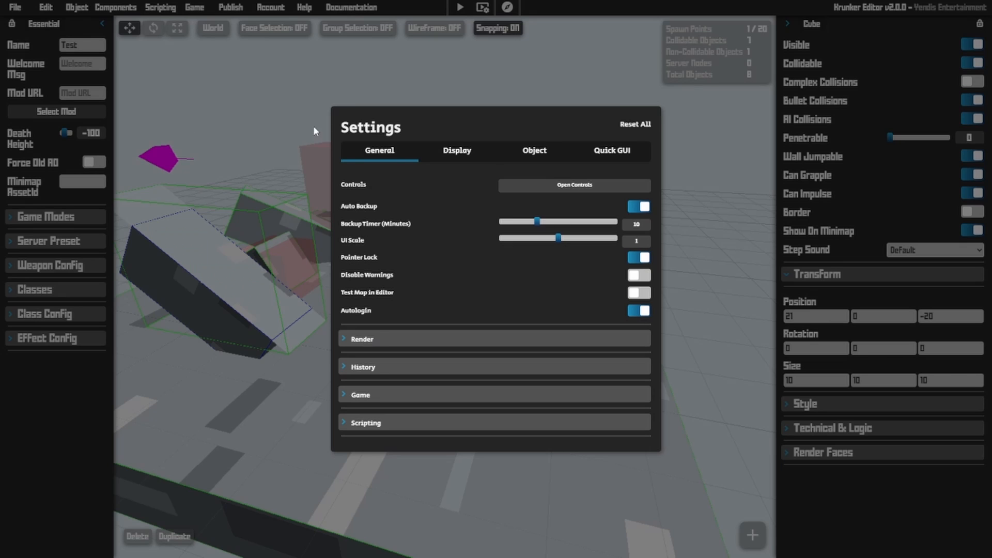
left_click(535, 151)
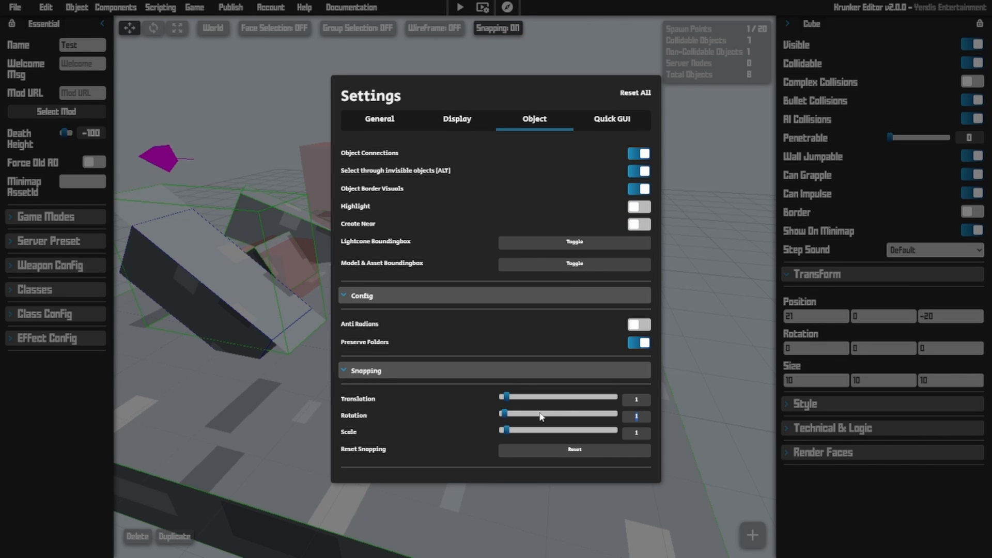
left_click(696, 415)
Rotate the new cube by one 45° snap about its vertical axis
key("r")
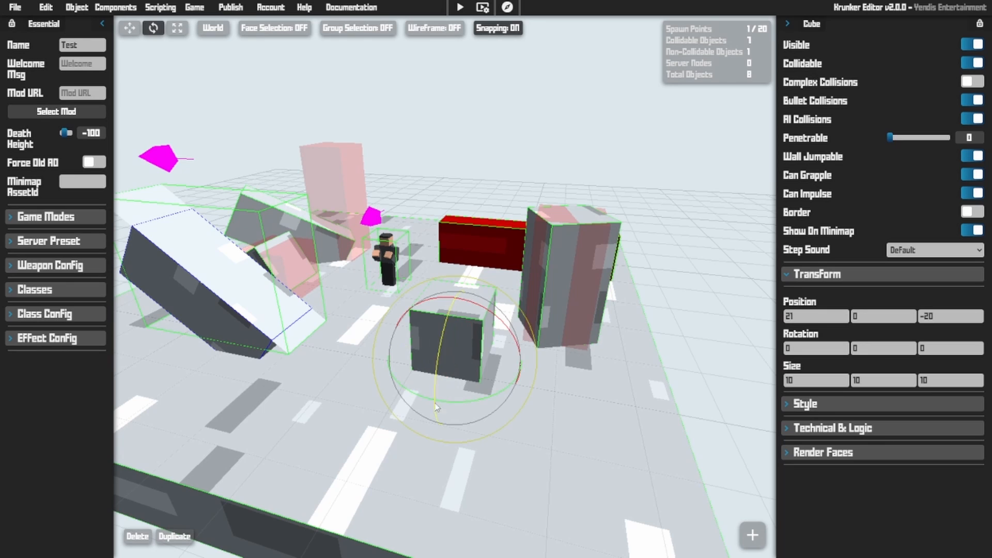
left_click_drag(447, 402, 546, 393)
key("t")
right_click_drag(545, 393, 605, 403)
key("w")
key("s")
Reopen the object settings and edit the rotation snapping value
mouse_move(54, 7)
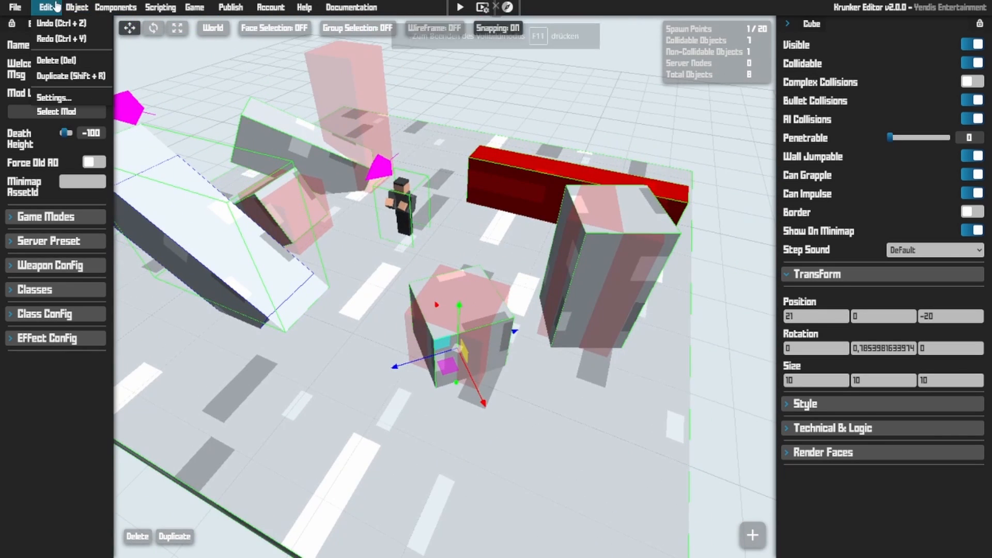
left_click(52, 97)
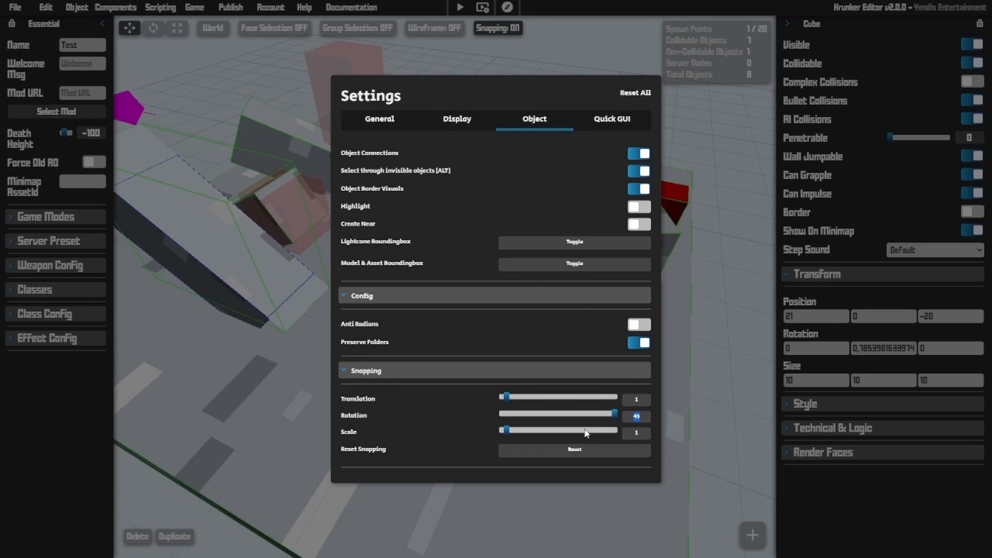
left_click(695, 416)
Add another cube on the open floor and give it the Grey texture in its Modern variant from the texture browser
right_click_drag(695, 416, 734, 401)
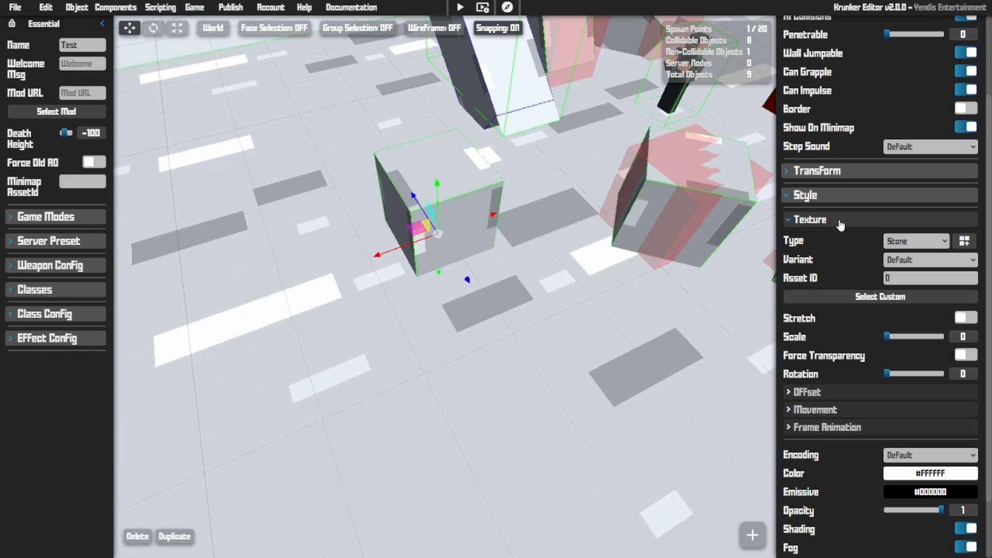
left_click_drag(779, 203, 723, 203)
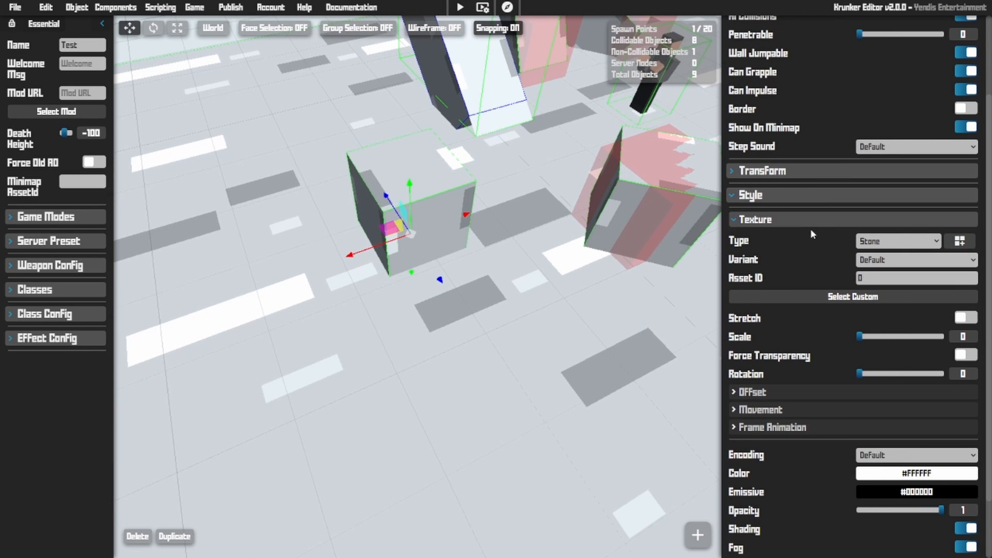
left_click(899, 241)
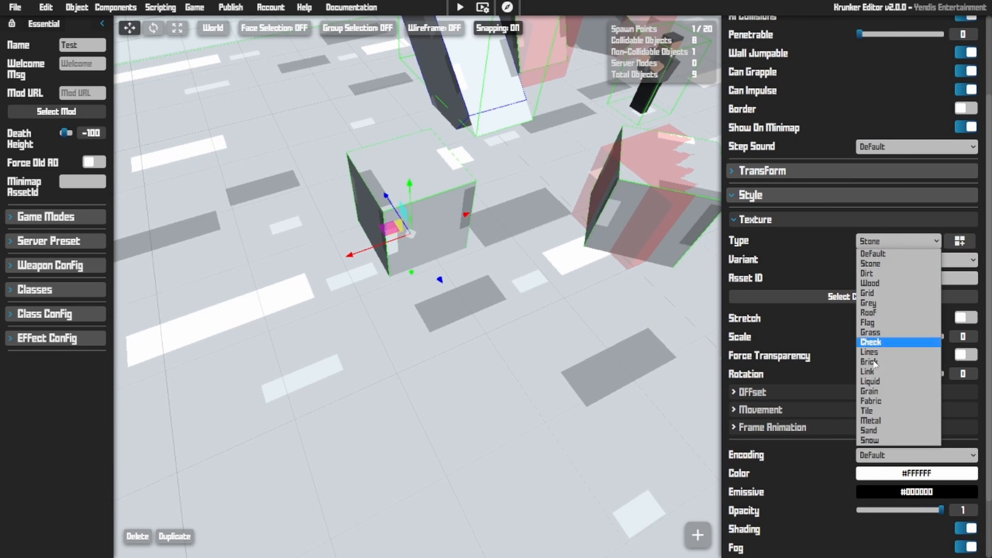
left_click(960, 241)
scroll(674, 272, "down", 5)
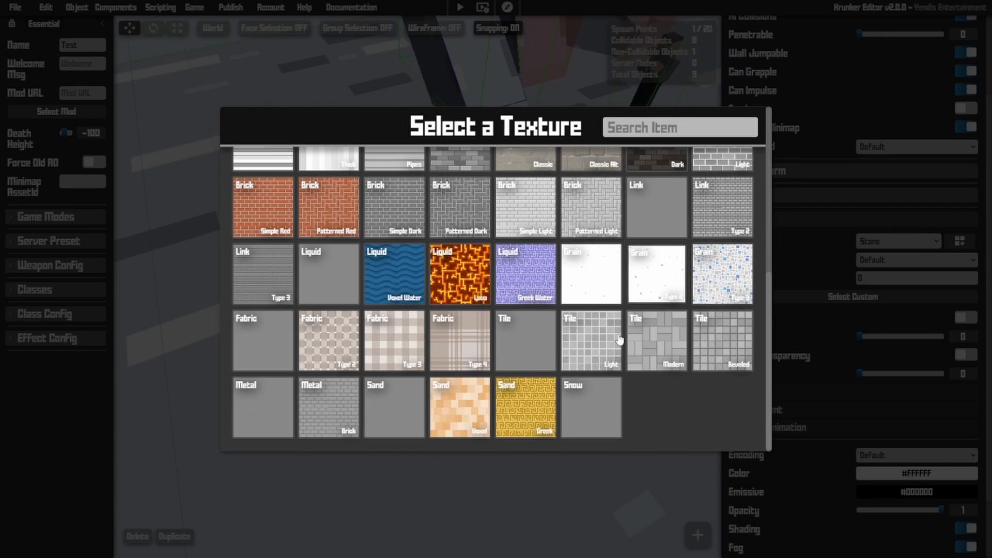
scroll(478, 236, "up", 5)
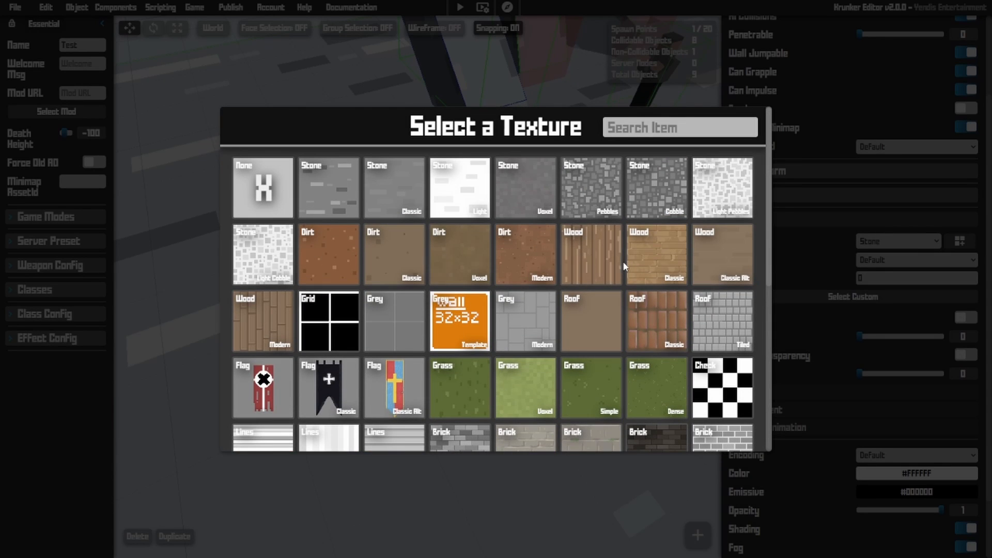
left_click(521, 314)
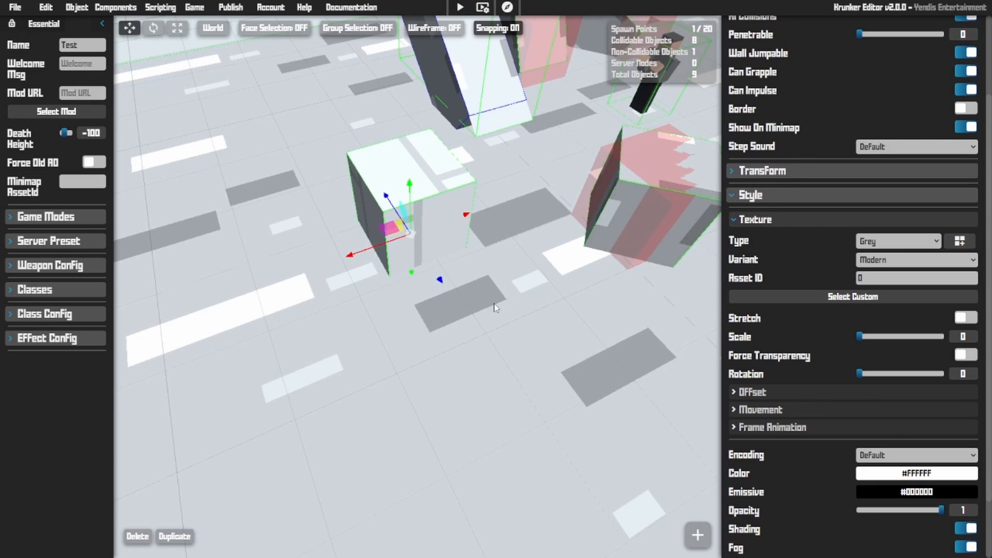
Stretch the textured cube along its blue axis and increase its height with the scale gizmo
mouse_move(495, 305)
left_mouse_down()
mouse_move(429, 330)
mouse_move(516, 319)
mouse_move(513, 311)
left_mouse_up()
key("r")
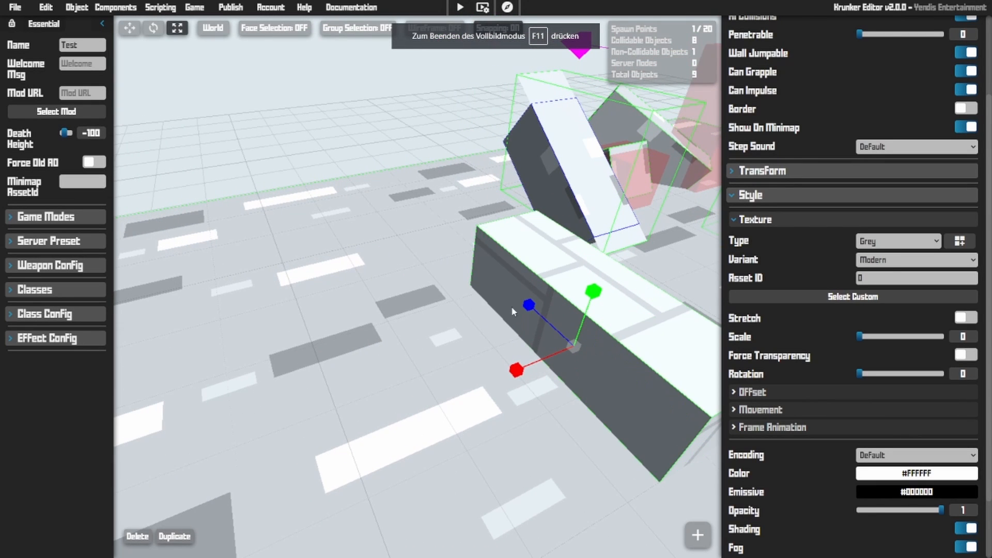
left_click_drag(532, 368, 591, 287)
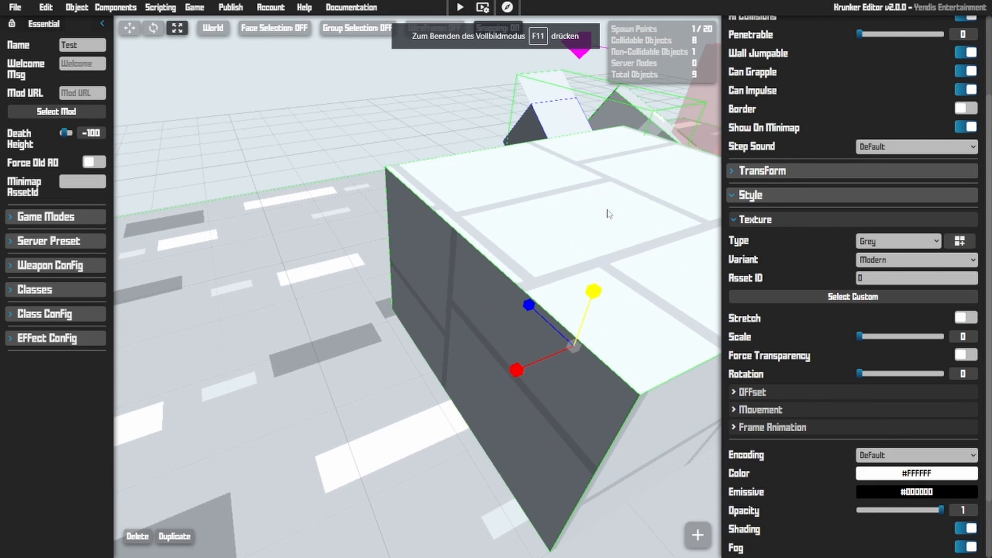
Try the Stretch option on the cube's Modern Grey texture, switch it off again, and return the texture scale to 0
key("w")
left_click(936, 260)
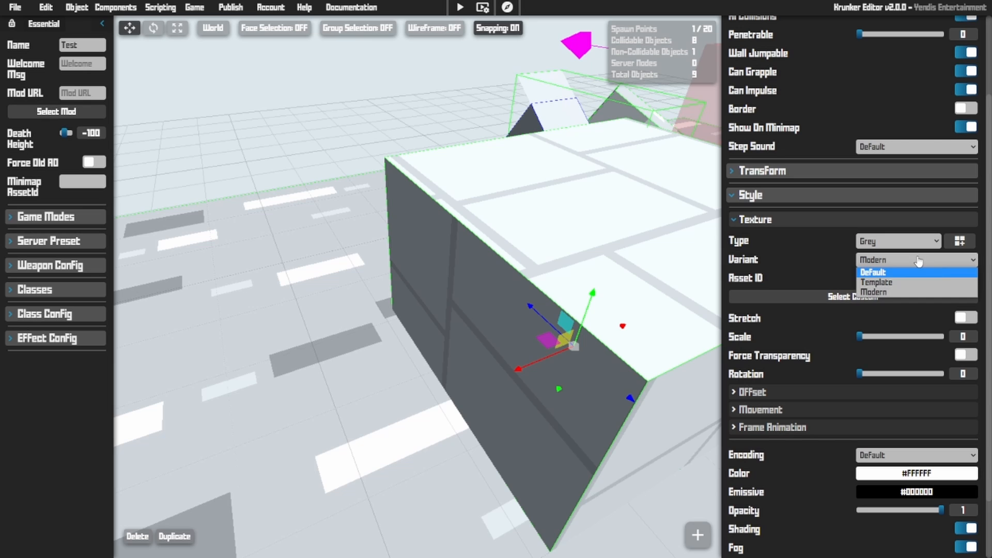
left_click(919, 261)
right_click_drag(382, 287, 851, 289)
key("s")
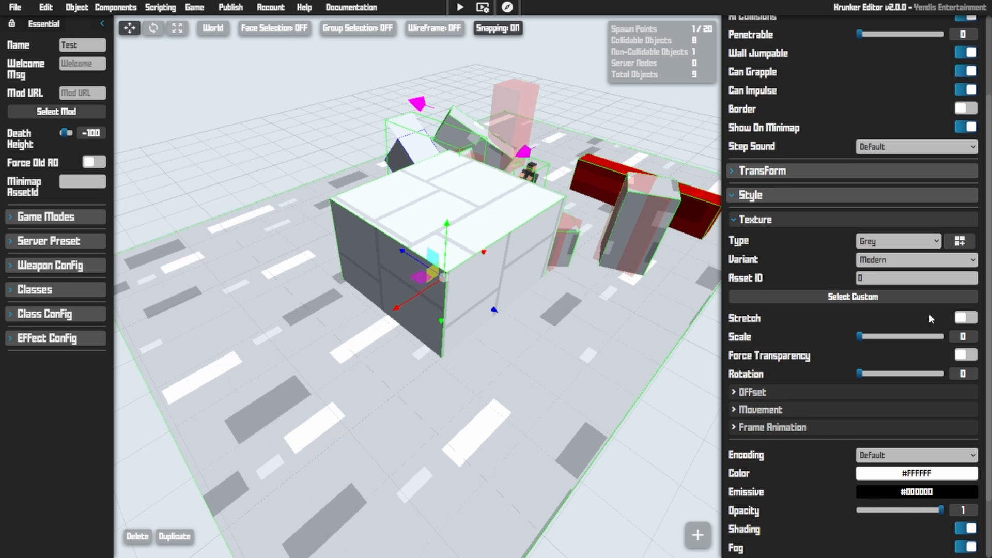
left_click(962, 318)
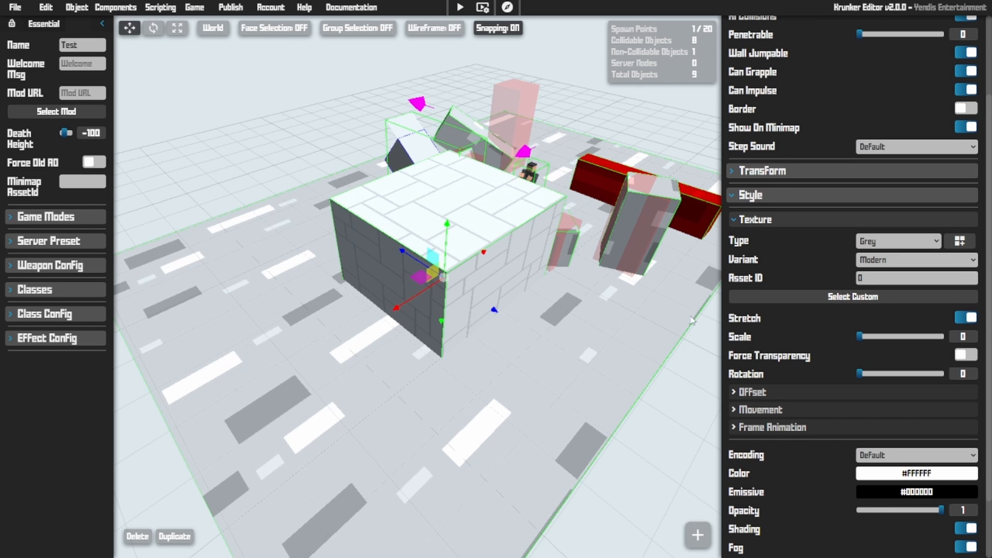
mouse_move(692, 321)
right_mouse_down()
mouse_move(620, 310)
mouse_move(620, 336)
mouse_move(625, 321)
mouse_move(692, 320)
right_mouse_up()
key("w")
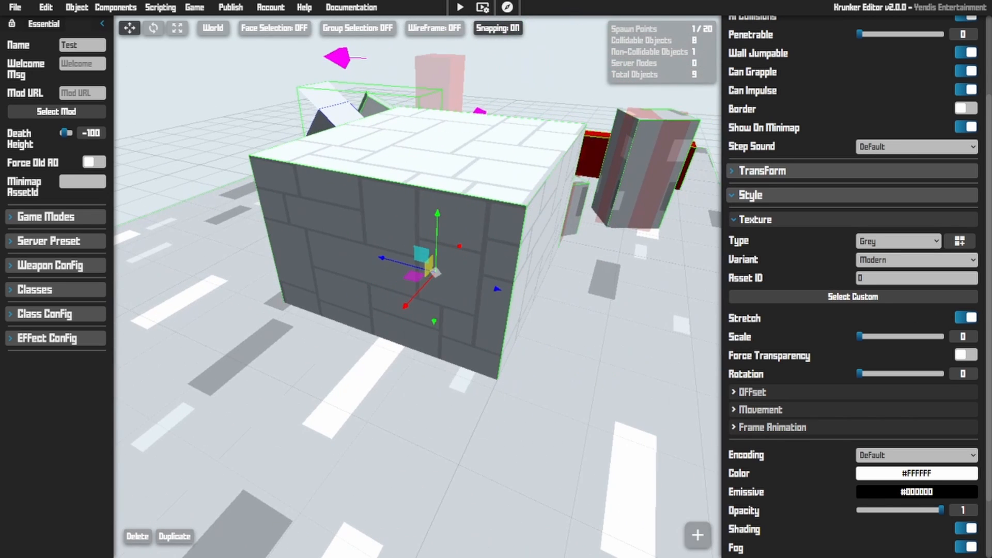
left_click(969, 318)
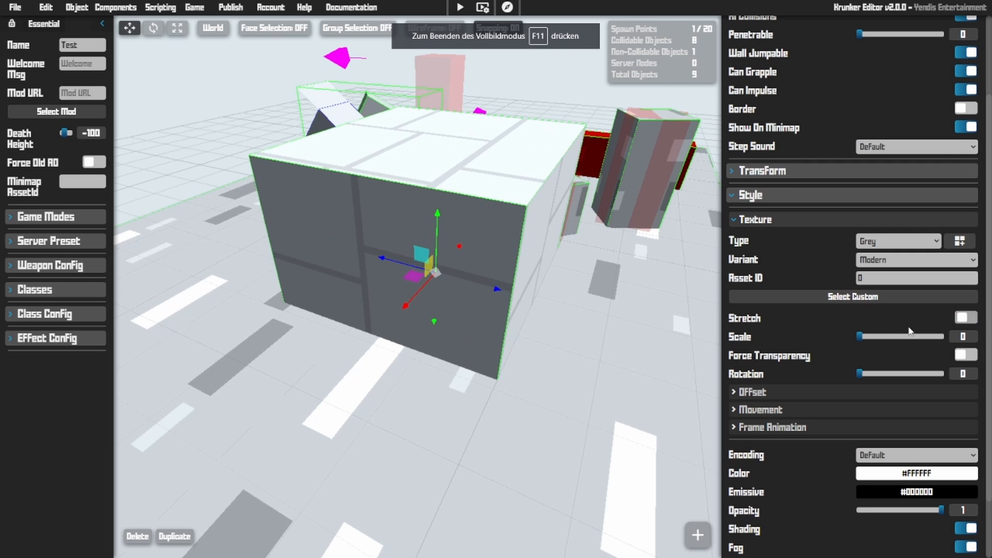
left_click_drag(883, 341, 851, 339)
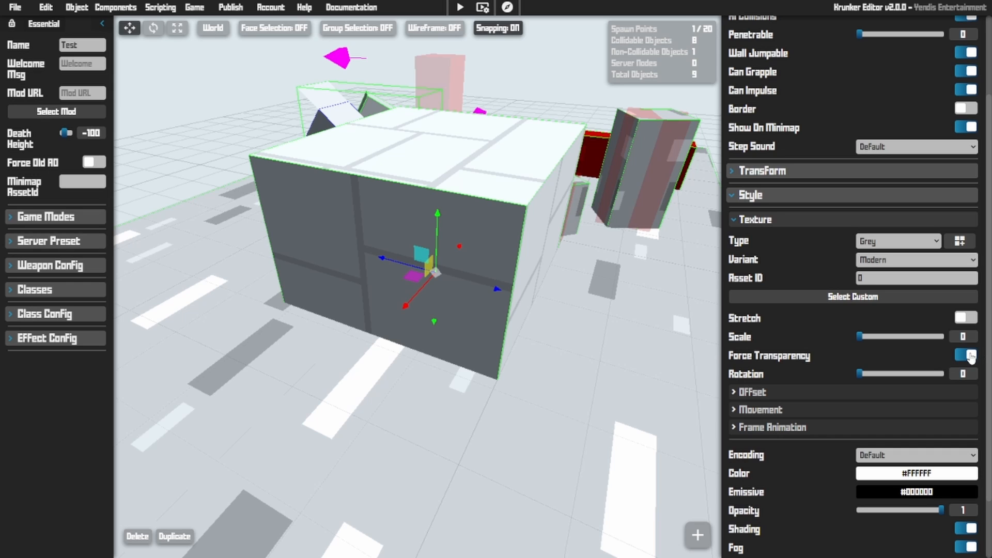
Set the cube's texture rotation to 90 and its offset to 0.55 on X and 0 on Y
left_click_drag(878, 373, 906, 376)
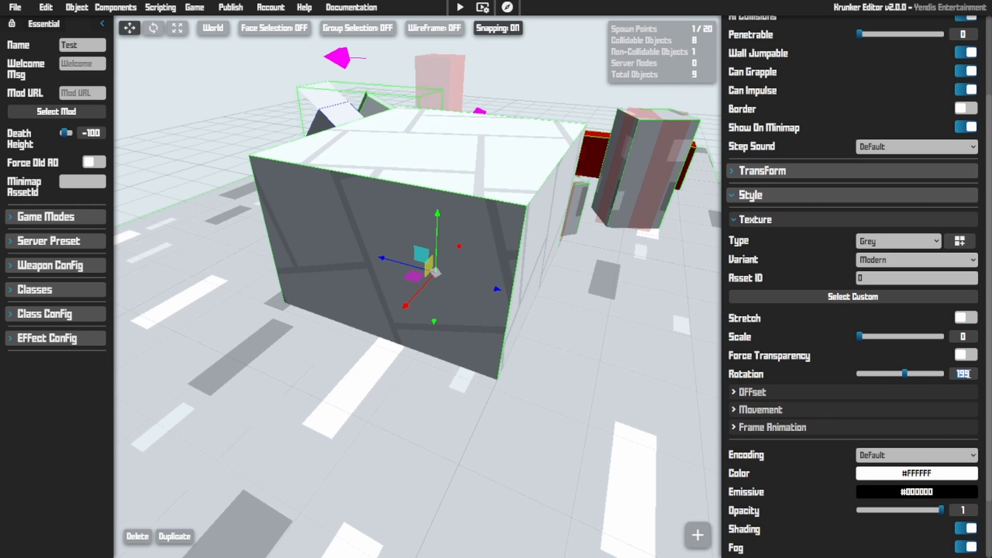
key("Return")
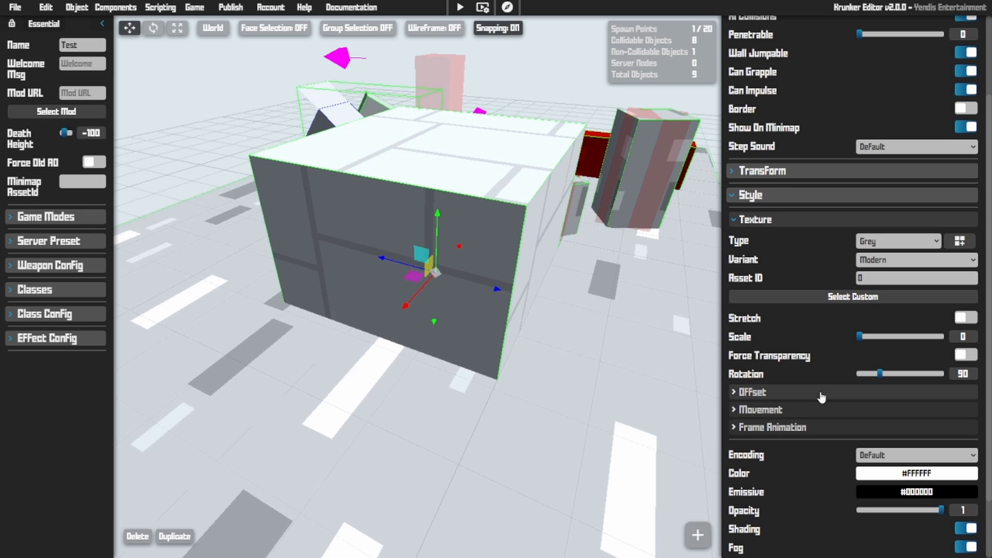
left_click(794, 393)
scroll(806, 362, "down", 2)
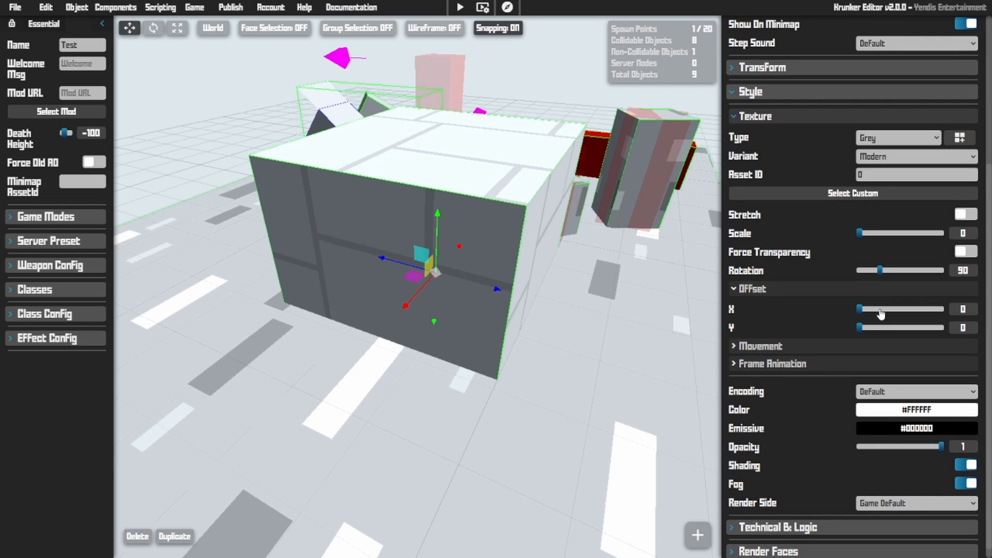
left_click_drag(878, 309, 908, 311)
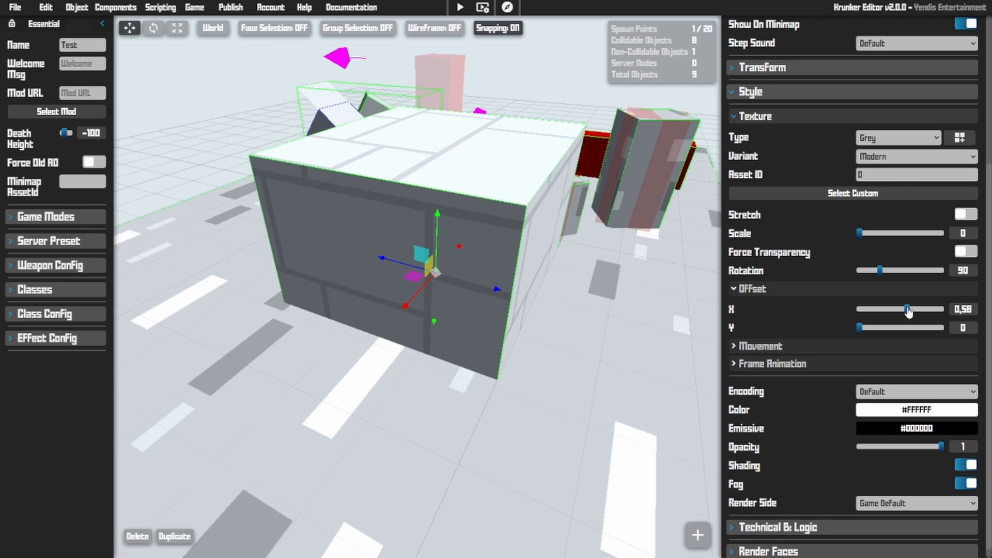
key("w")
right_click_drag(378, 200, 402, 180)
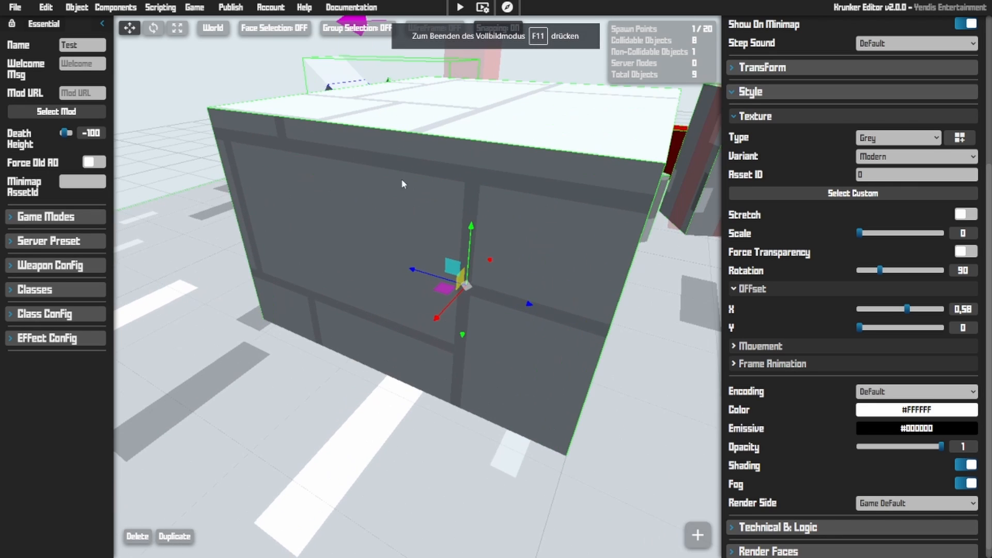
left_click_drag(908, 310, 905, 309)
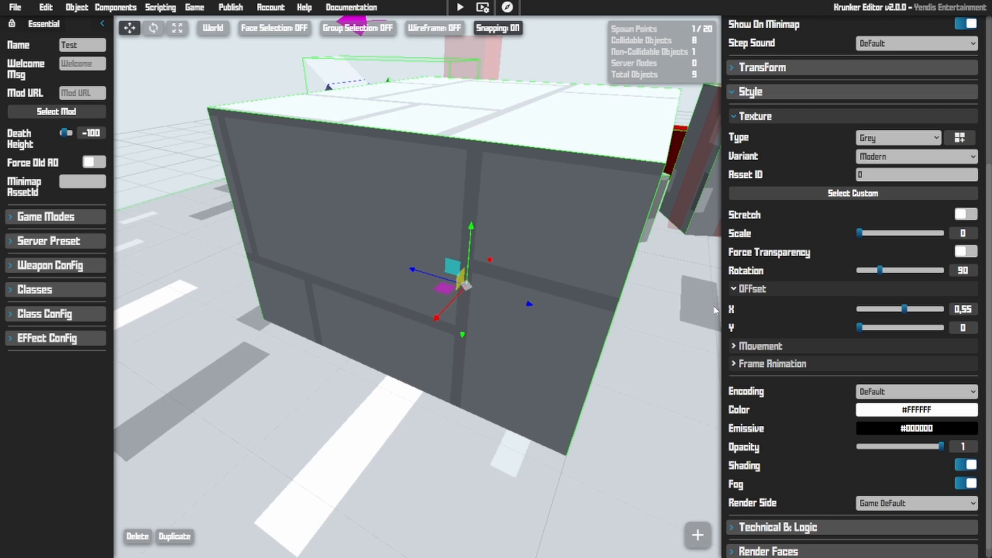
left_click(881, 328)
left_click_drag(884, 331, 825, 326)
Try a texture movement speed of 3.8 along the X axis, and reset the speed to 0
left_click(787, 349)
left_click(908, 366)
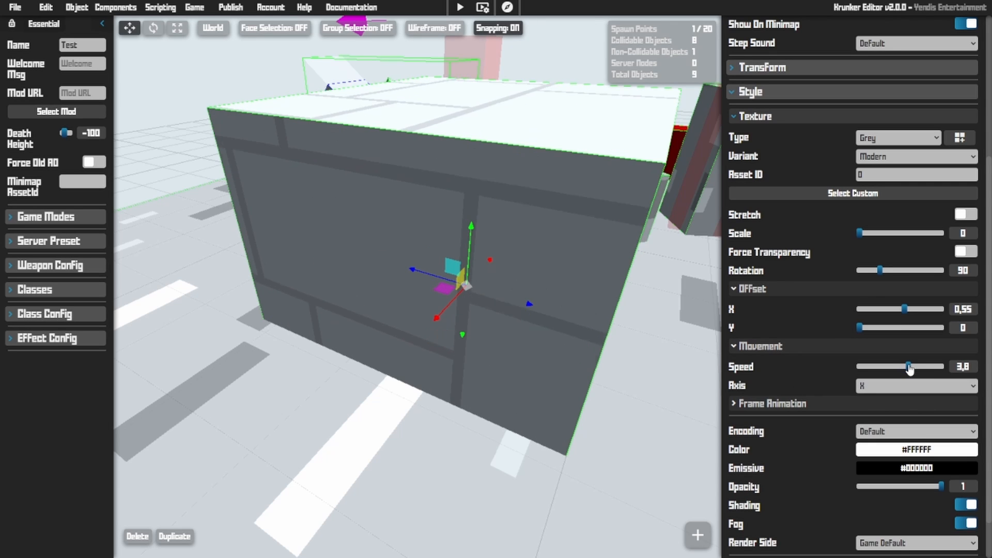
left_click_drag(970, 369, 948, 375)
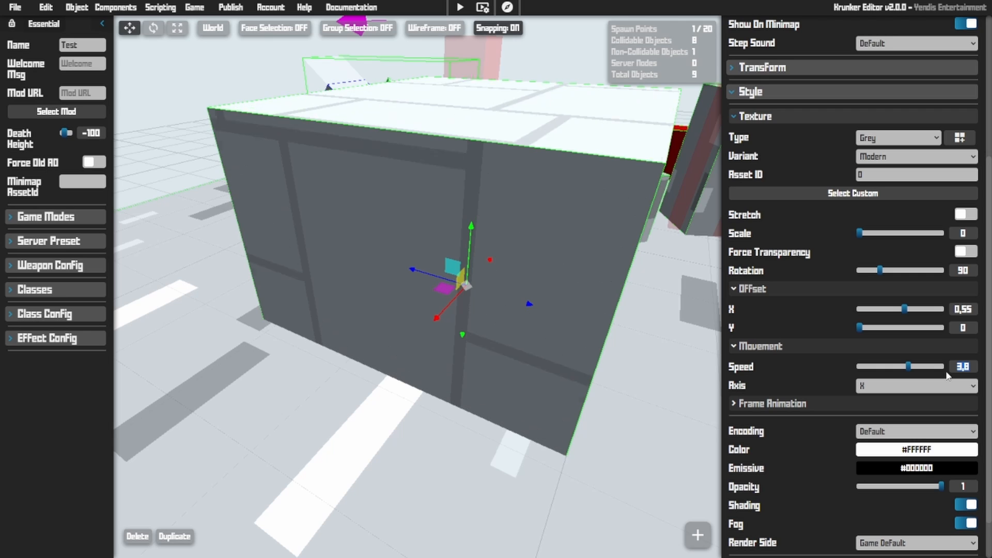
type("0")
key("Return")
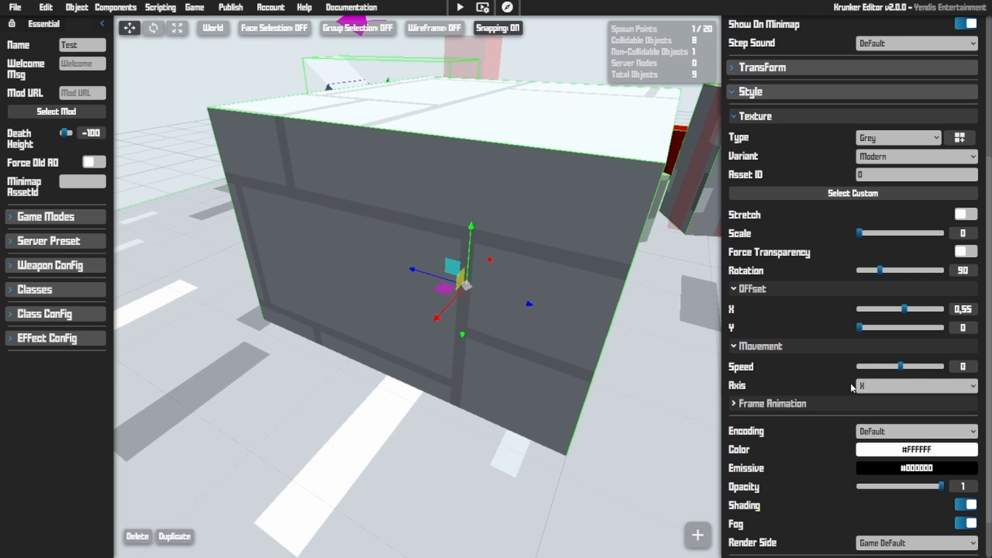
Tint the textured cube green (#3EB135) and try out its emissive color
left_click(834, 410)
scroll(829, 413, "down", 2)
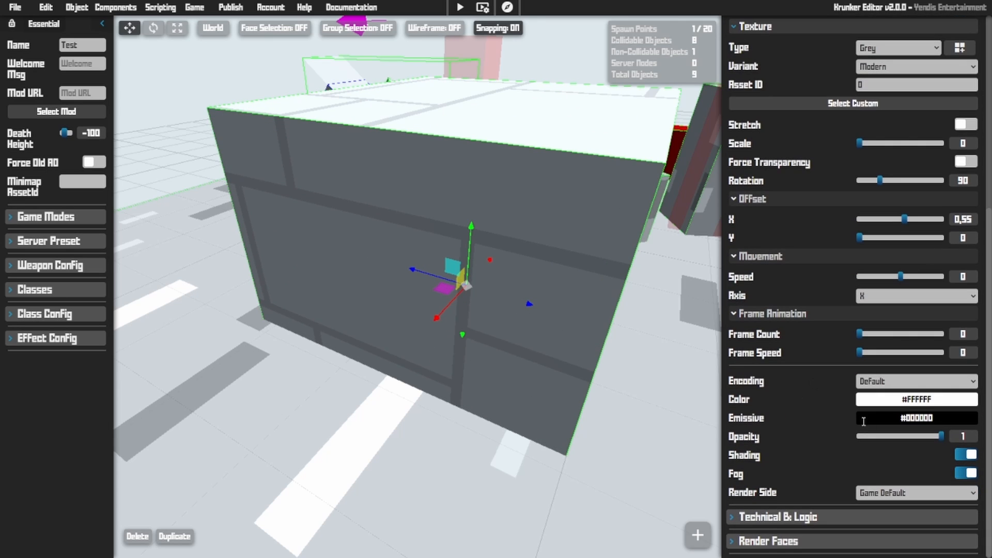
left_click(906, 399)
mouse_move(812, 423)
left_mouse_down()
mouse_move(824, 415)
mouse_move(800, 428)
left_mouse_up()
left_click(808, 472)
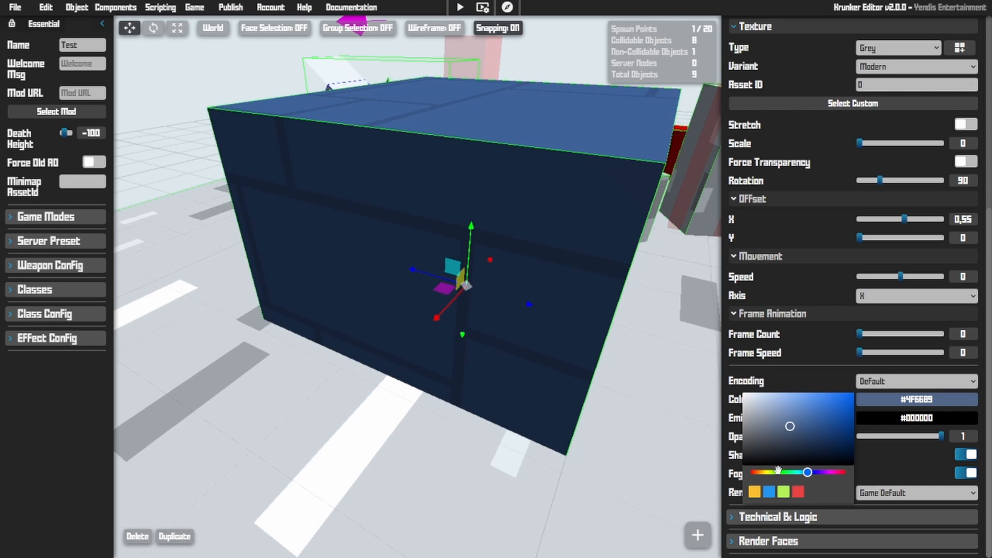
left_click(781, 472)
left_click_drag(821, 422, 822, 414)
left_click(925, 419)
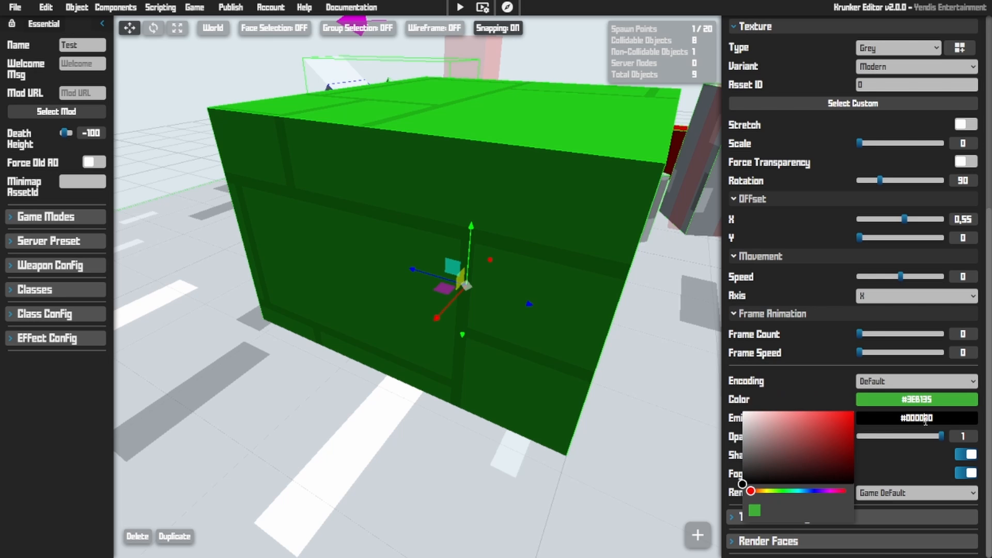
left_click_drag(751, 459, 681, 503)
Add another cube and move it onto the open floor beside the green cube
right_click_drag(541, 398, 517, 382)
key("shift+a")
left_click(331, 305)
right_click_drag(435, 311, 584, 382)
scroll(417, 287, "down", 8)
left_click_drag(385, 362, 303, 409)
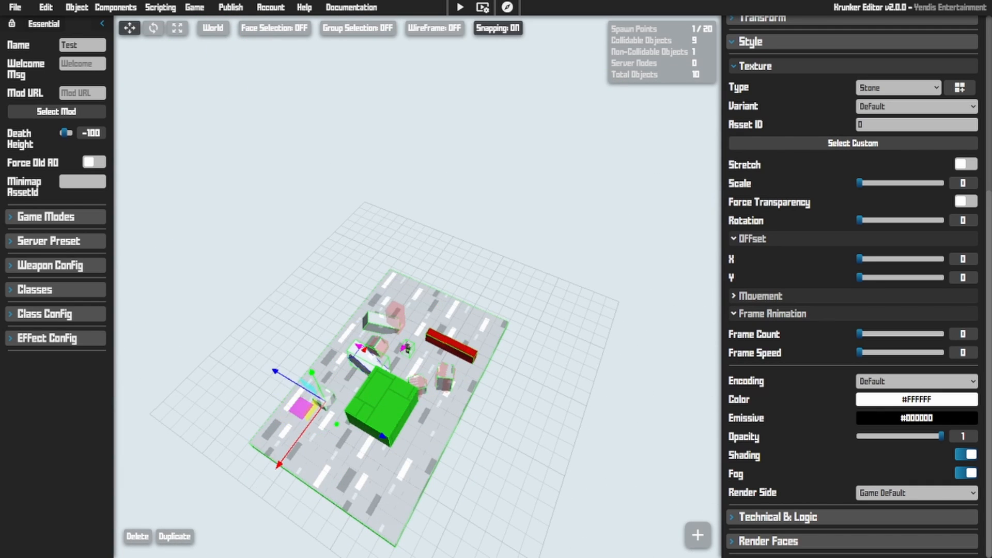
Give the new cube the Brick texture in its Dark variant from the texture browser
mouse_move(495, 334)
right_mouse_down()
mouse_move(414, 362)
mouse_move(486, 326)
mouse_move(495, 334)
right_mouse_up()
key("f")
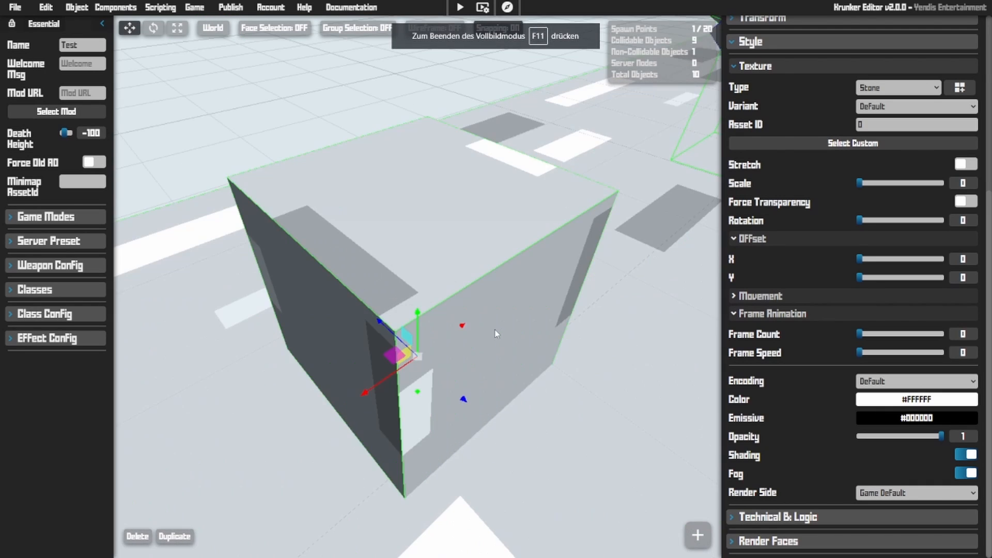
left_click(960, 87)
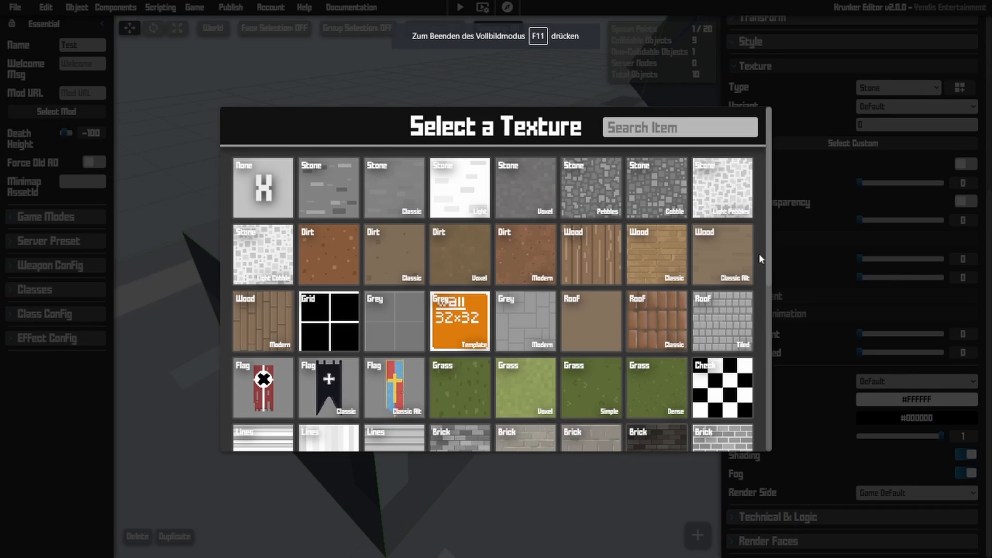
scroll(526, 258, "down", 5)
left_click(651, 205)
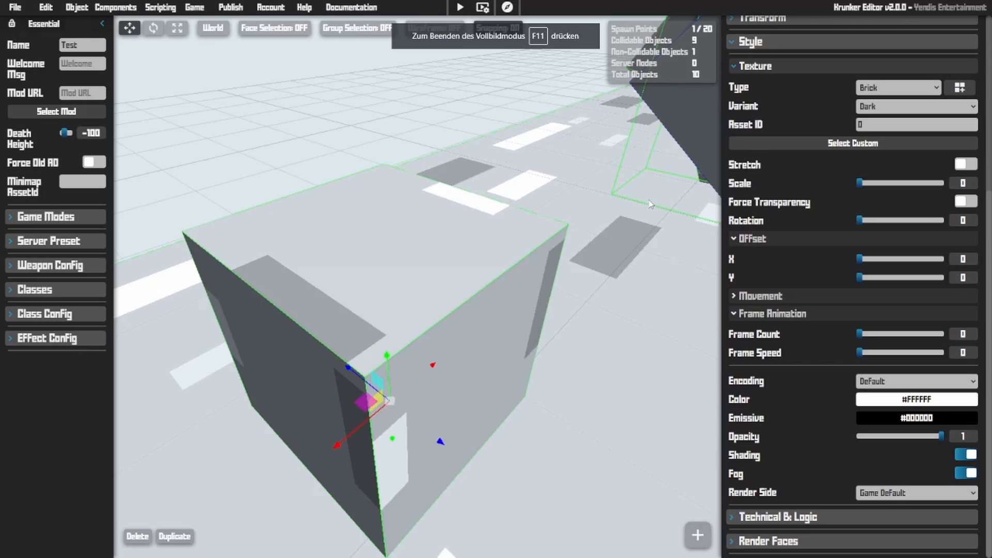
Try a reddish tint on the brick cube, return it to white (#FFFFFF), and set the emissive color to dark grey (#292929)
left_click(950, 396)
left_click(770, 418)
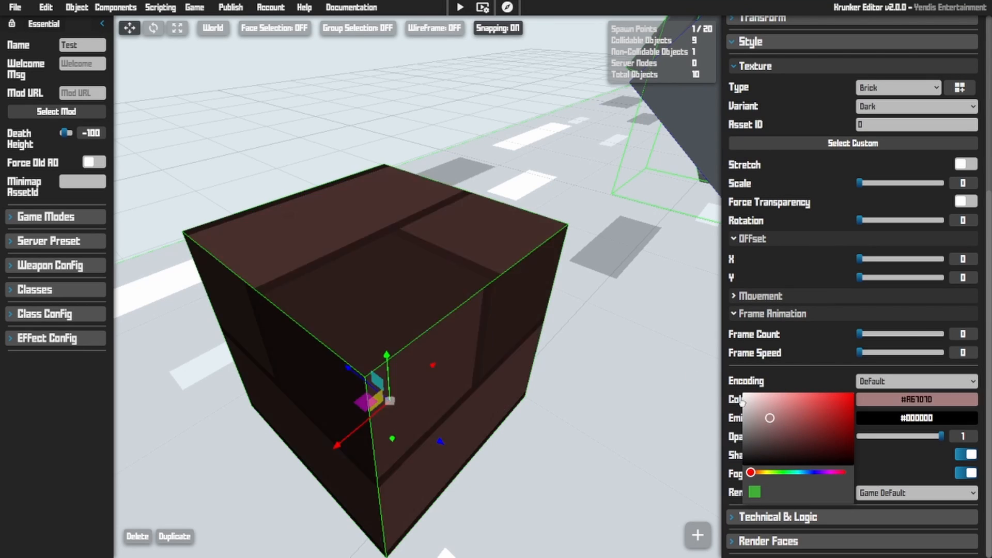
left_click_drag(742, 401, 712, 389)
left_click(930, 417)
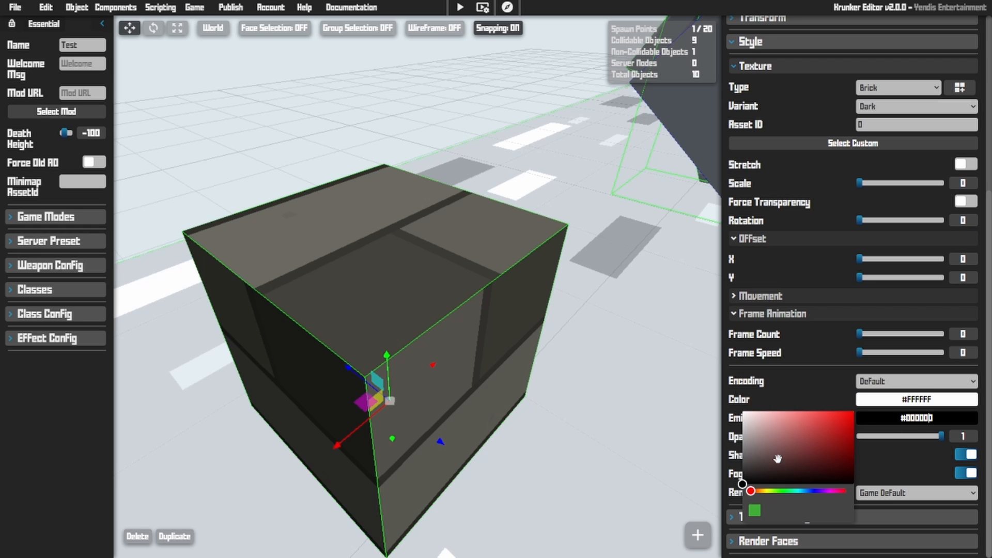
mouse_move(759, 462)
left_mouse_down()
mouse_move(742, 465)
mouse_move(695, 441)
mouse_move(694, 456)
mouse_move(719, 475)
mouse_move(711, 477)
left_mouse_up()
Add another cube on the floor in front of the green cube and try out its opacity setting
right_click_drag(709, 473, 796, 472)
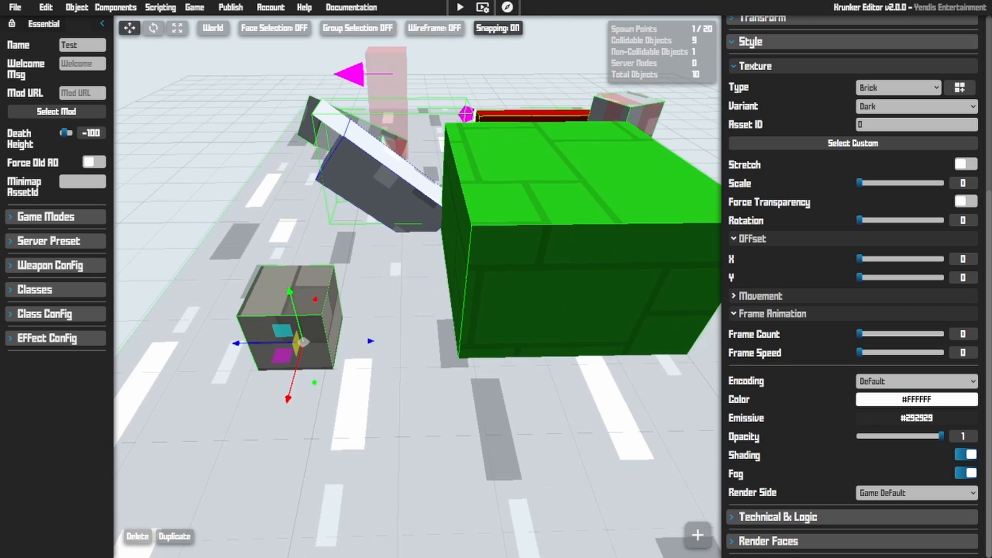
key("q")
left_click(321, 310)
scroll(497, 397, "down", 3)
left_click_drag(443, 184, 469, 417)
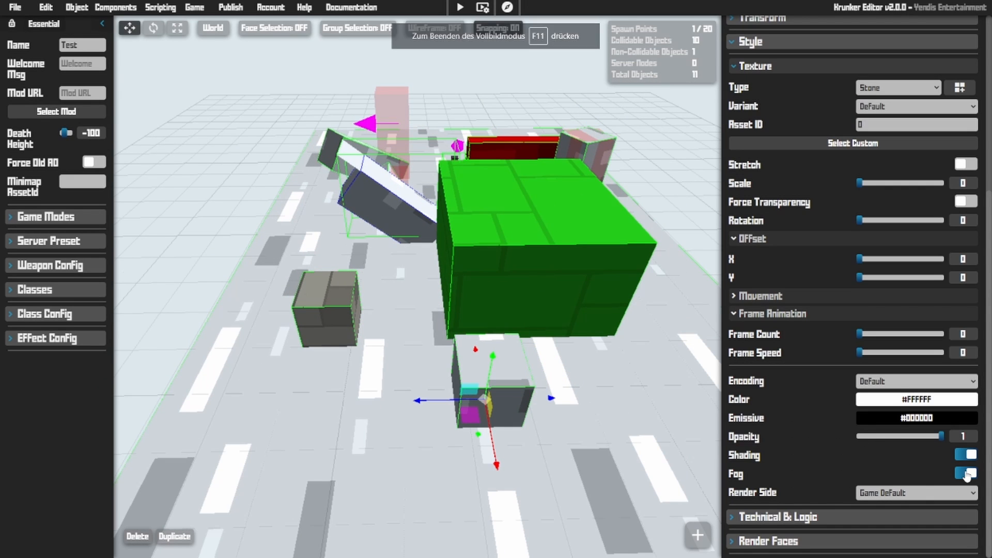
left_click_drag(937, 437, 975, 453)
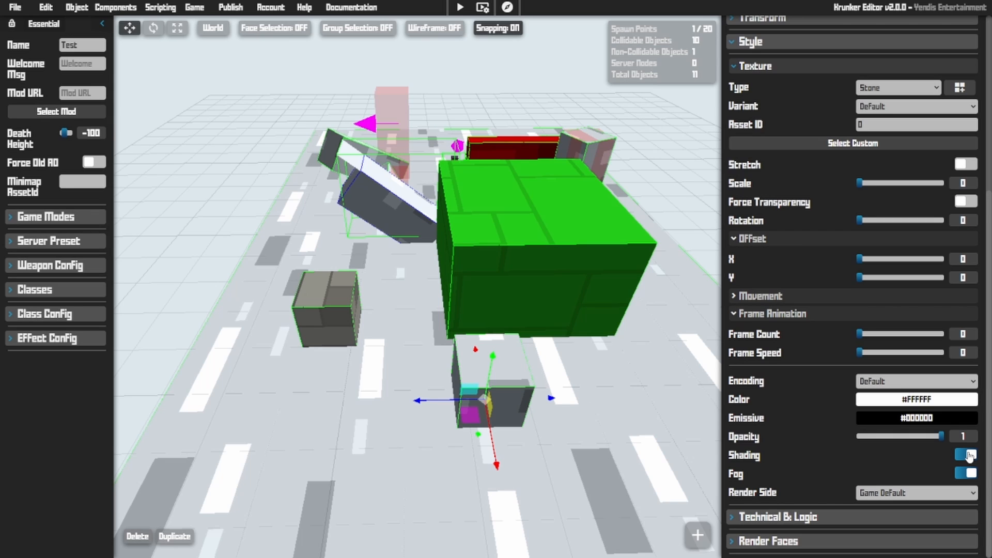
Flatten the new cube into a thin slab with the scale gizmo
right_click_drag(588, 401, 615, 458)
key("r")
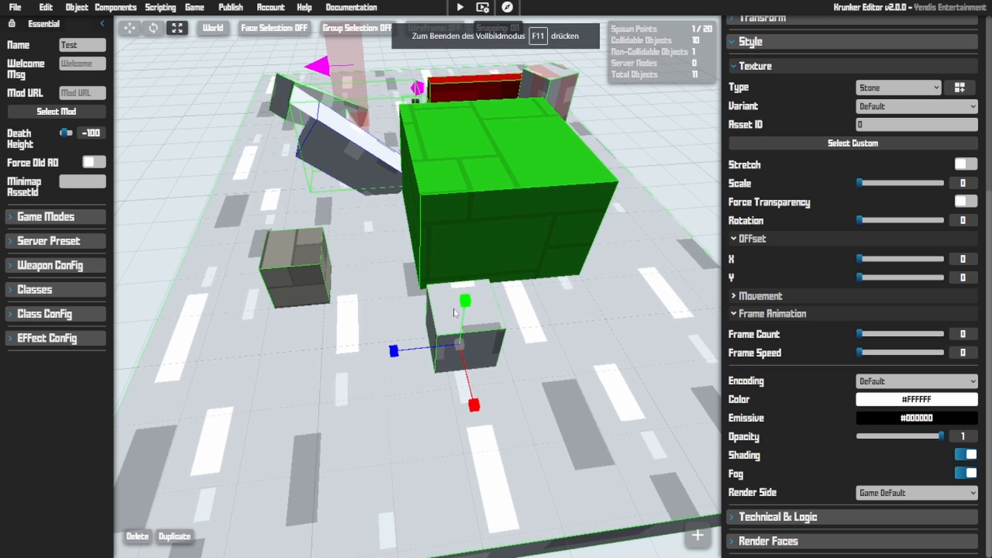
left_click_drag(465, 302, 462, 345)
right_click_drag(486, 348, 493, 372)
Stack duplicates of the thin slab into a small pile and place a full-size cube on the floor beside it
key("r")
key("c")
left_click_drag(371, 252, 371, 222)
key("c")
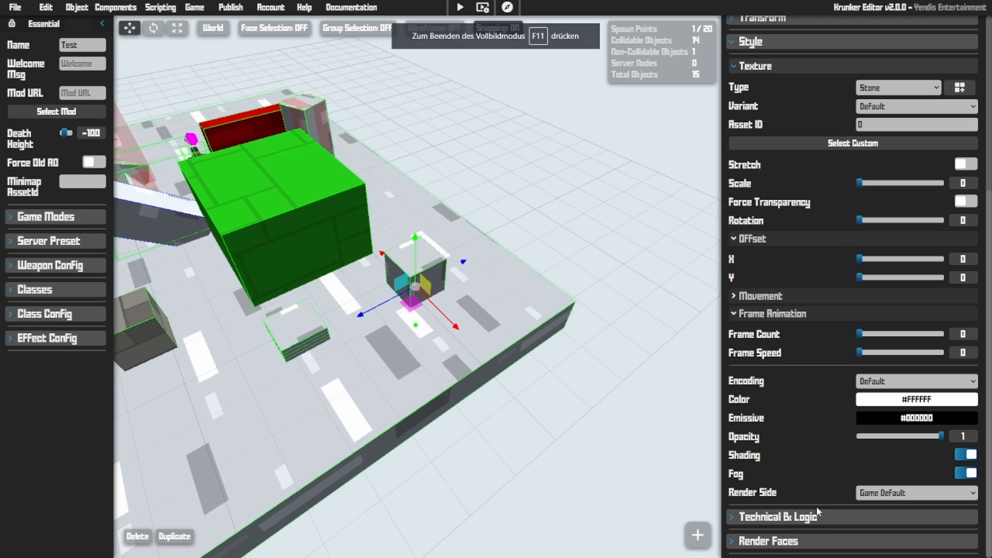
Examine the cube's Technical & Logic settings, including Respawn and Interface, and its Render Faces options
left_click(822, 517)
scroll(815, 469, "down", 2)
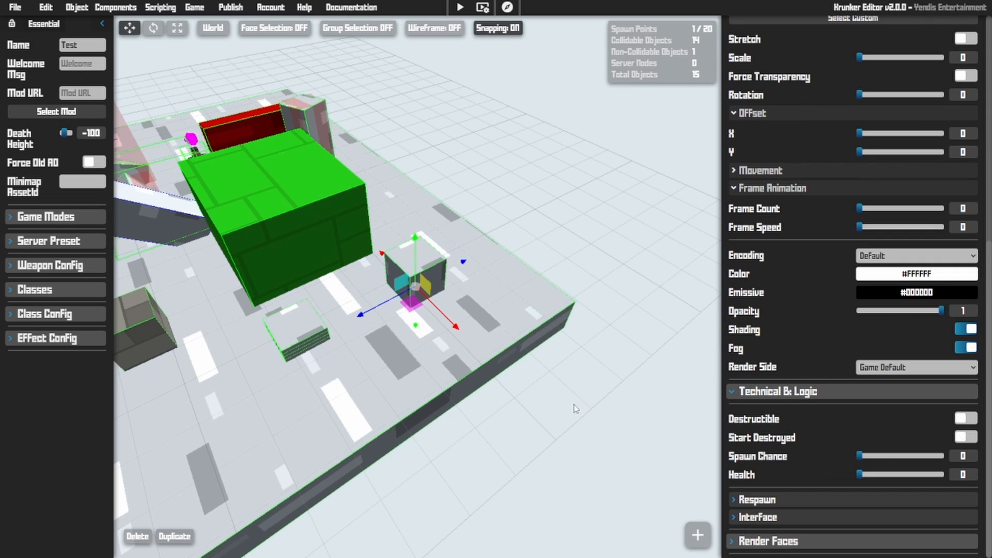
left_click(759, 500)
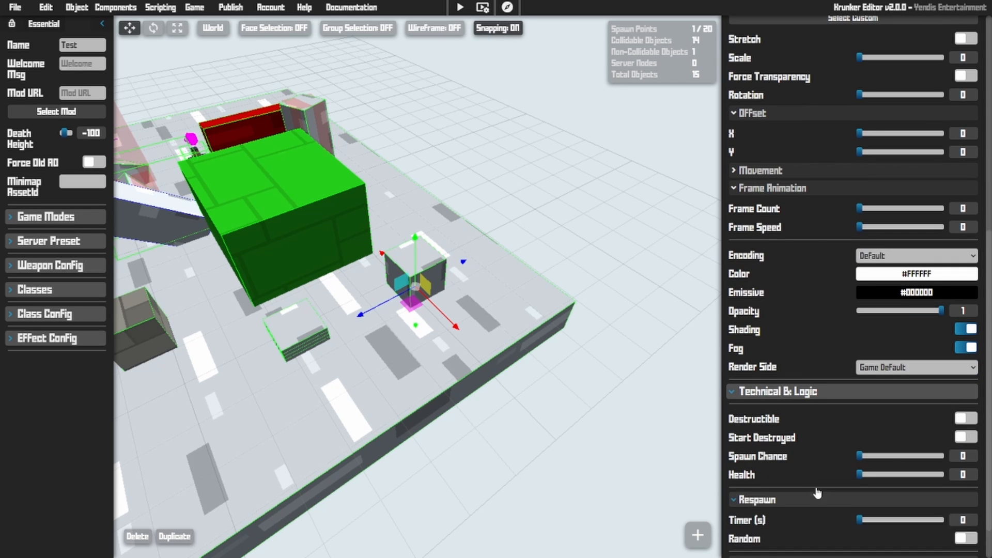
scroll(822, 522, "down", 1)
left_click(822, 517)
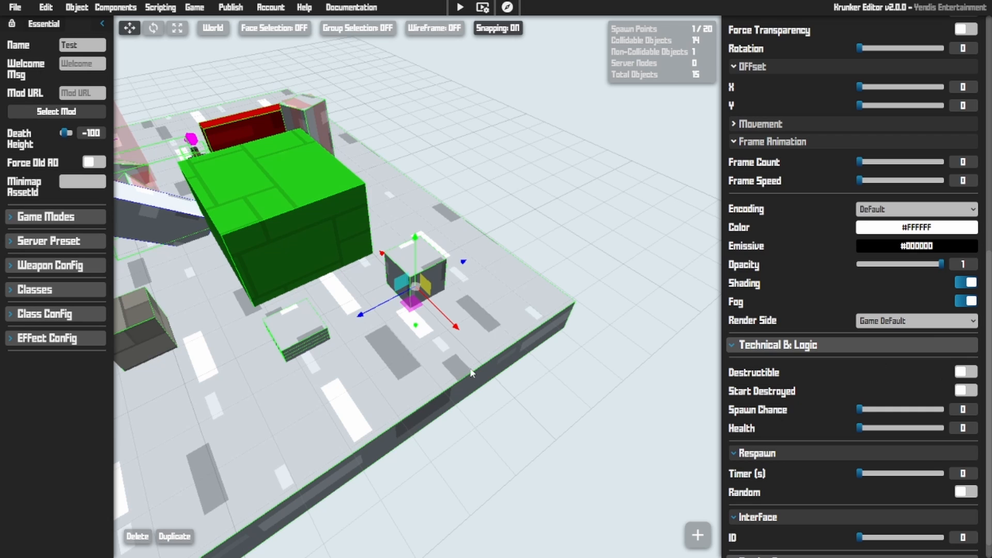
right_click_drag(470, 369, 434, 370)
key("w")
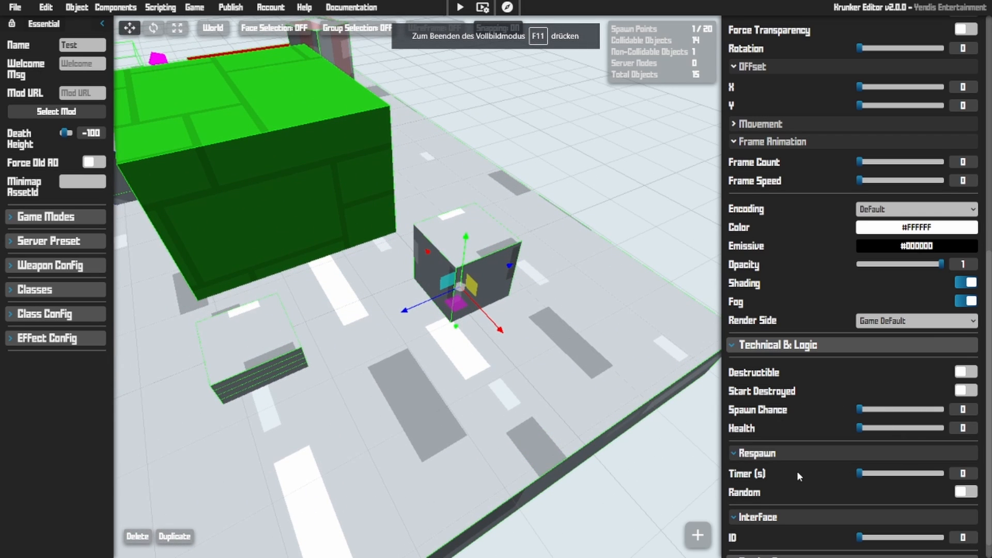
scroll(797, 470, "down", 1)
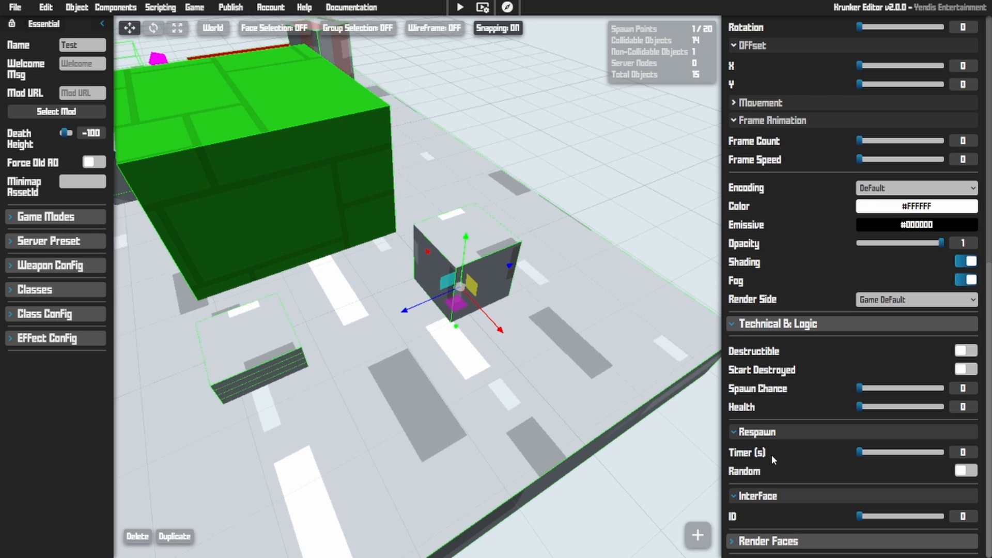
left_click(802, 542)
scroll(798, 525, "down", 3)
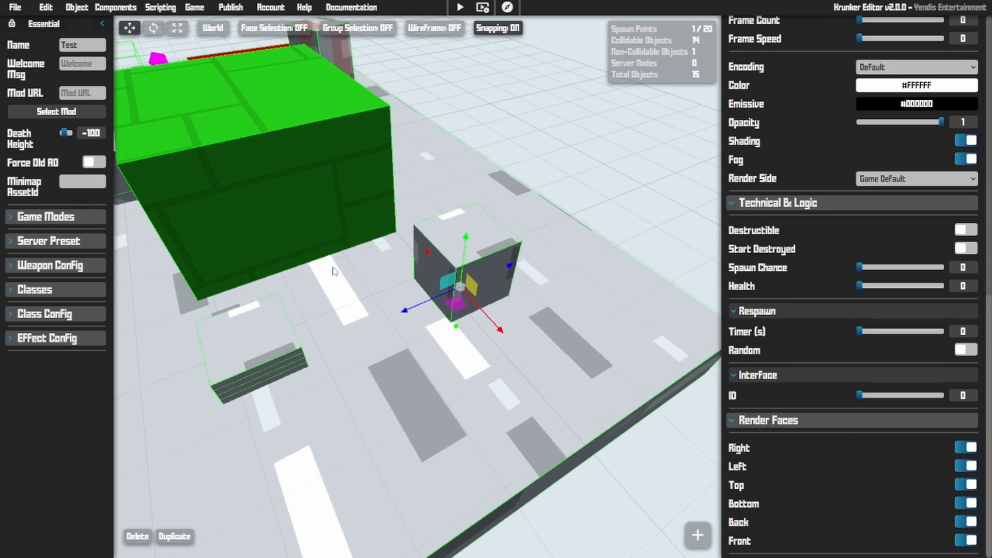
Turn on Face Selection, hide the gray cube's right face by picking it on the model, and restore that face
left_click(301, 28)
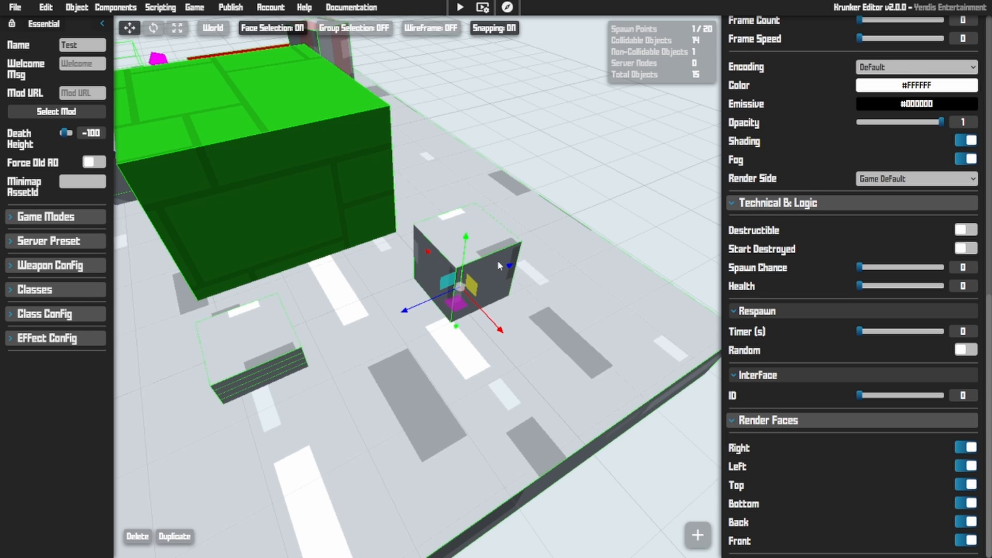
left_click(498, 262)
left_click(487, 259)
right_click_drag(487, 259, 531, 232)
key("w")
left_click(484, 221)
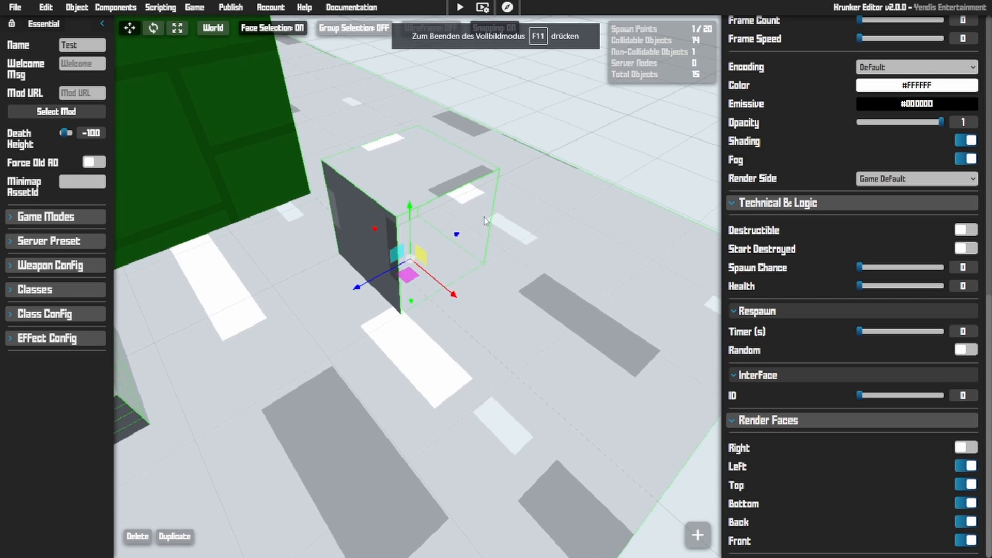
left_click(965, 448)
Turn off rendering of the gray cube's Left, Top, Bottom and Back faces
left_click(968, 467)
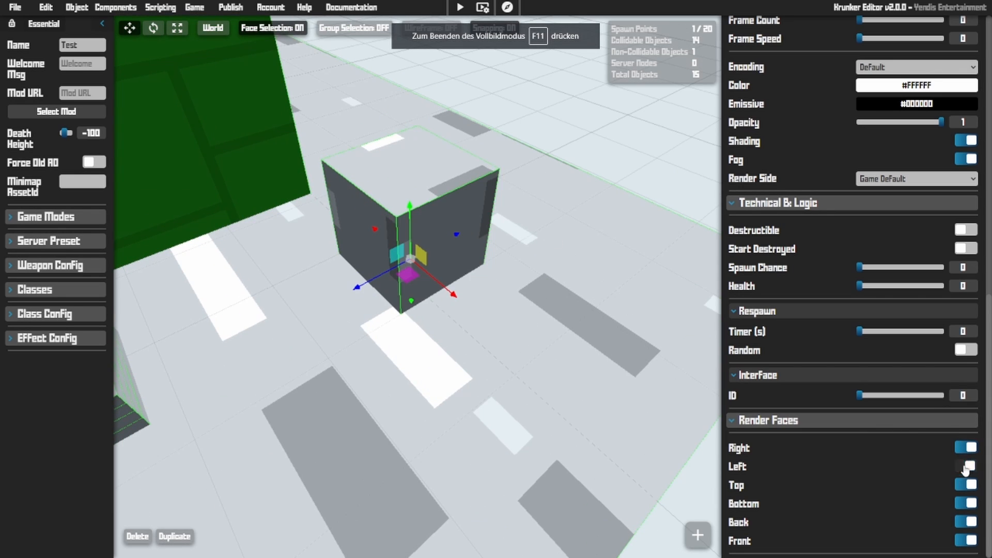
left_click(968, 485)
left_click(967, 503)
left_click(968, 522)
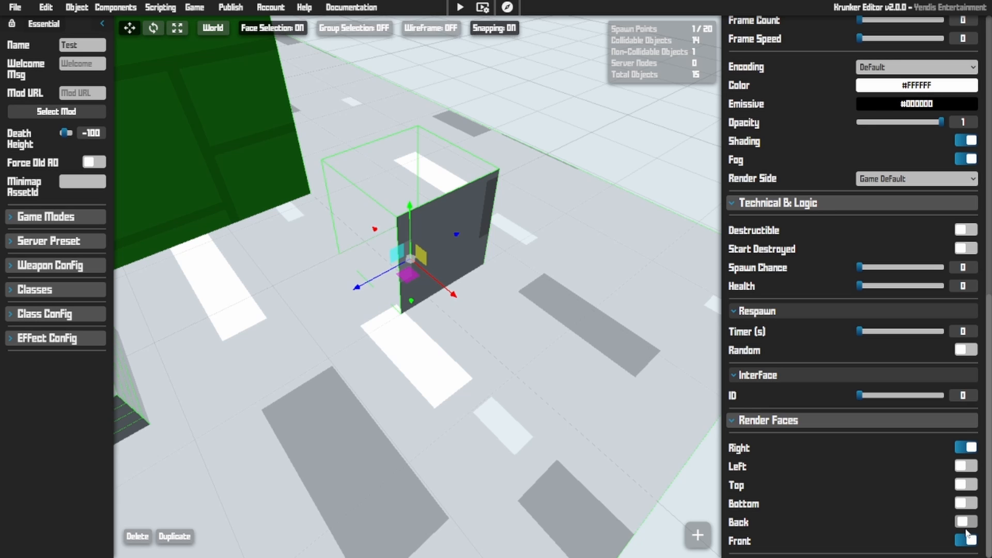
Add a cylinder on the empty stone platform, flatten it into a disc, and place a second flat cylinder beside it
right_click_drag(537, 279, 362, 233)
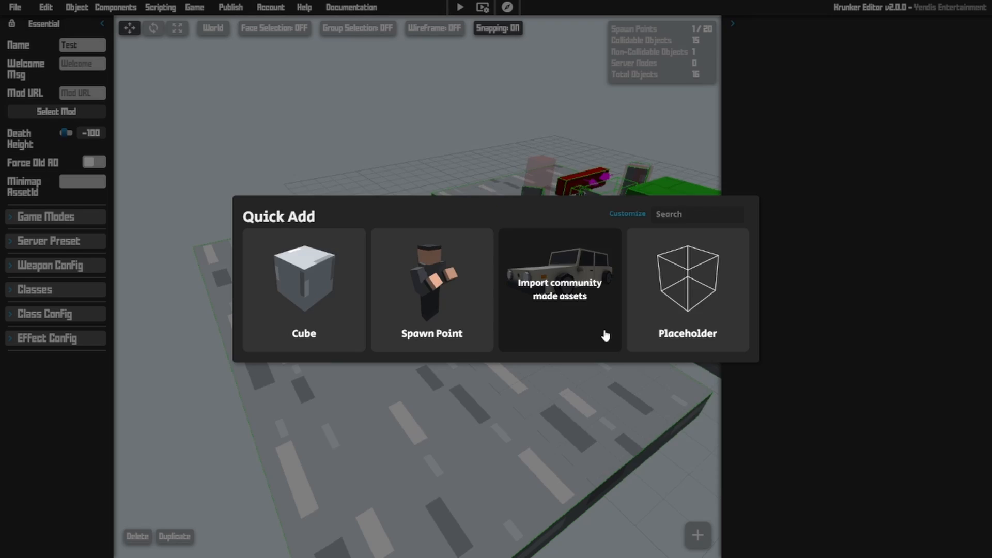
type("cyl")
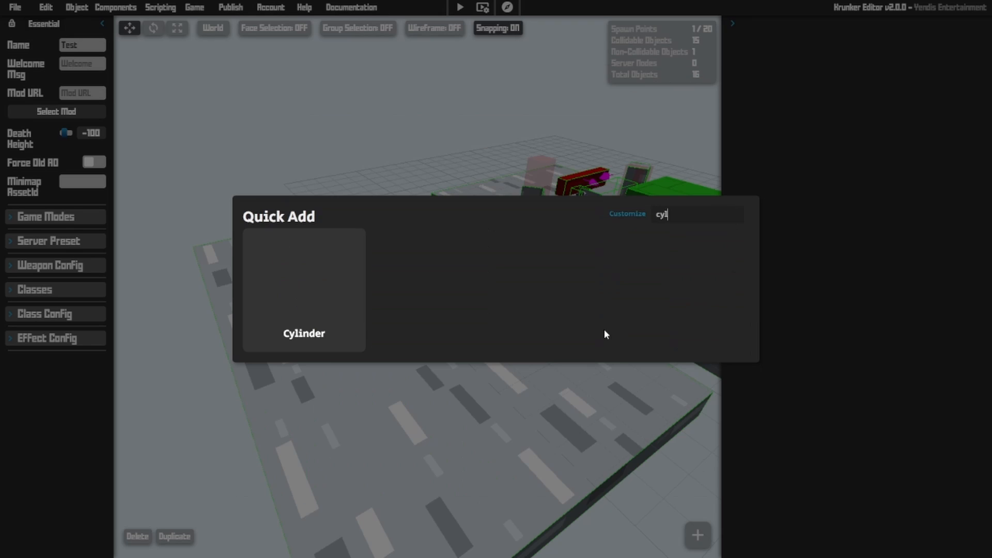
left_click(317, 299)
left_click_drag(550, 225, 359, 241)
key("r")
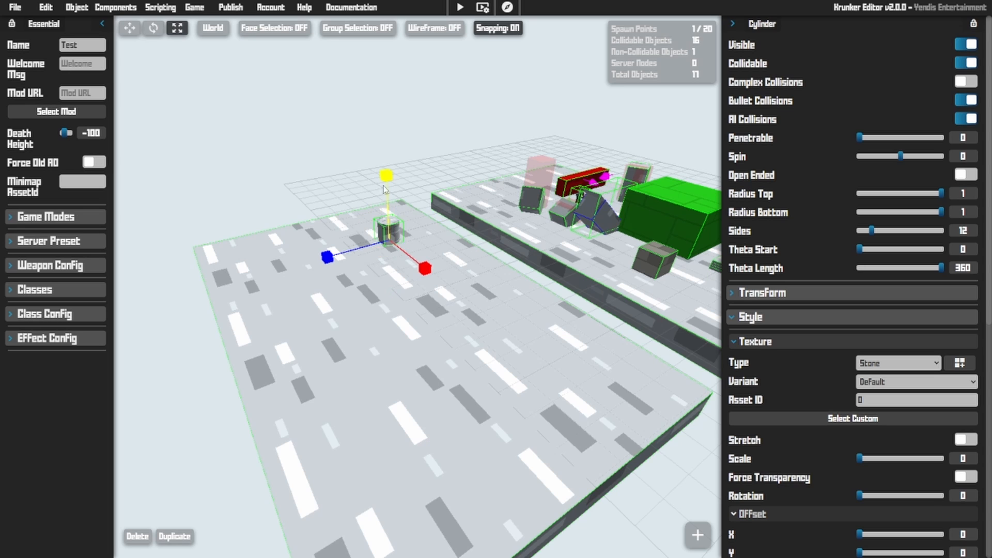
key("w")
right_click_drag(395, 212, 320, 176)
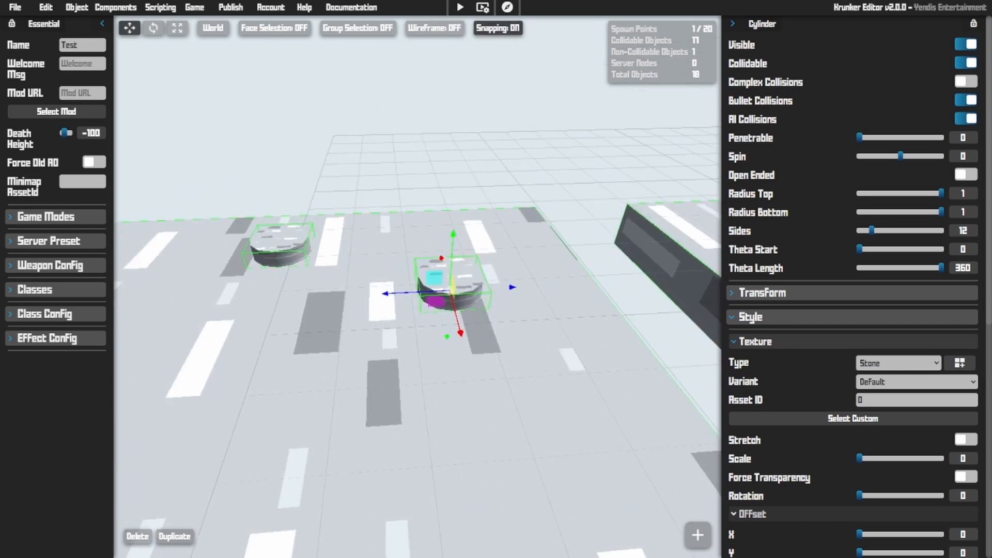
Try a Spin of 6,1 on the second flat cylinder and reset its Spin to 0
key("F11")
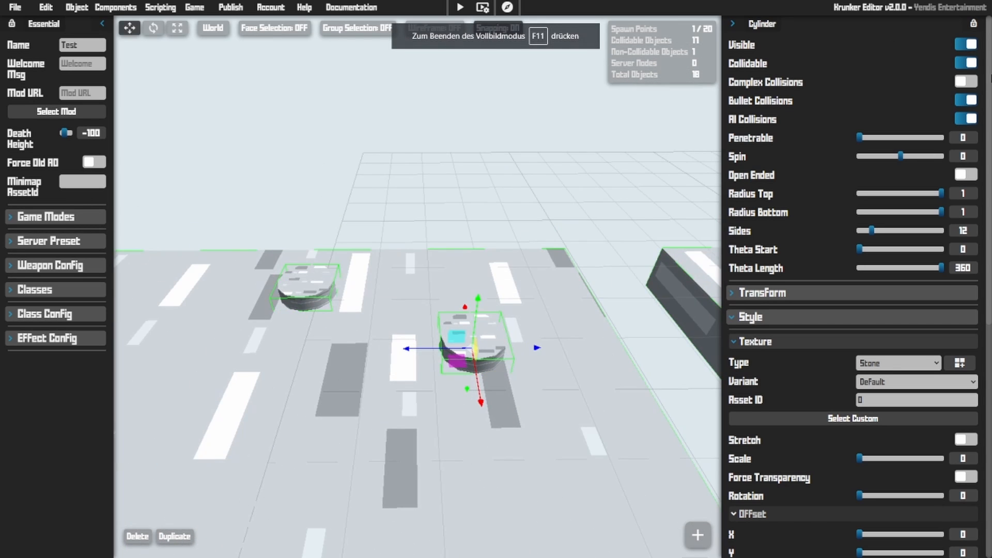
left_click(912, 158)
right_click_drag(620, 207, 692, 263)
key("w")
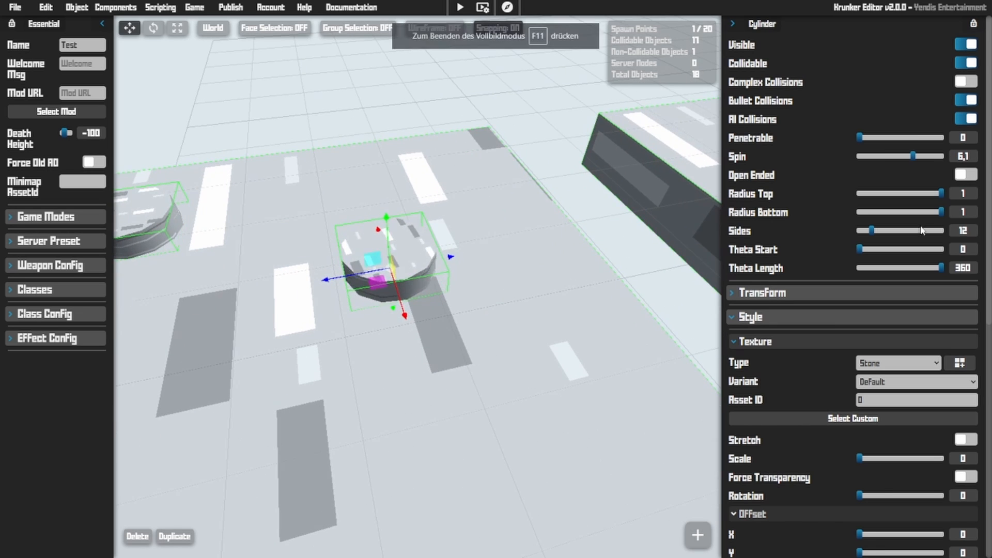
double_click(964, 157)
type("0")
key("Return")
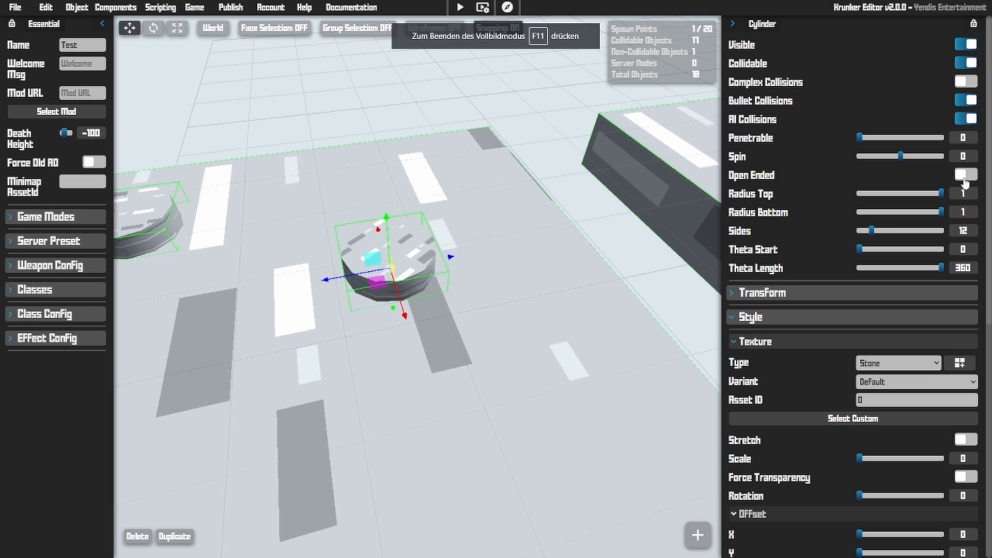
Make the second cylinder open-ended and place another flat, closed cylinder between the first one and the open one
key("w")
right_click_drag(621, 206, 652, 191)
key("d")
key("s")
key("a")
right_click_drag(116, 247, 142, 271)
key("d")
right_click_drag(417, 279, 330, 274)
key("w")
key("a")
key("s")
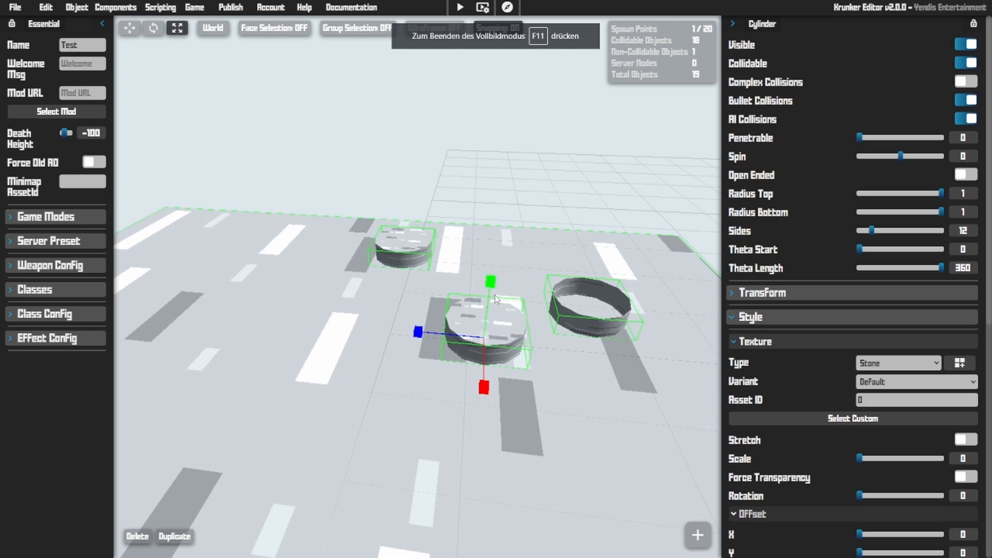
Shape the middle cylinder into a raised flat ring with Radius Top 0,43 and Open Ended on
left_click_drag(492, 284, 495, 246)
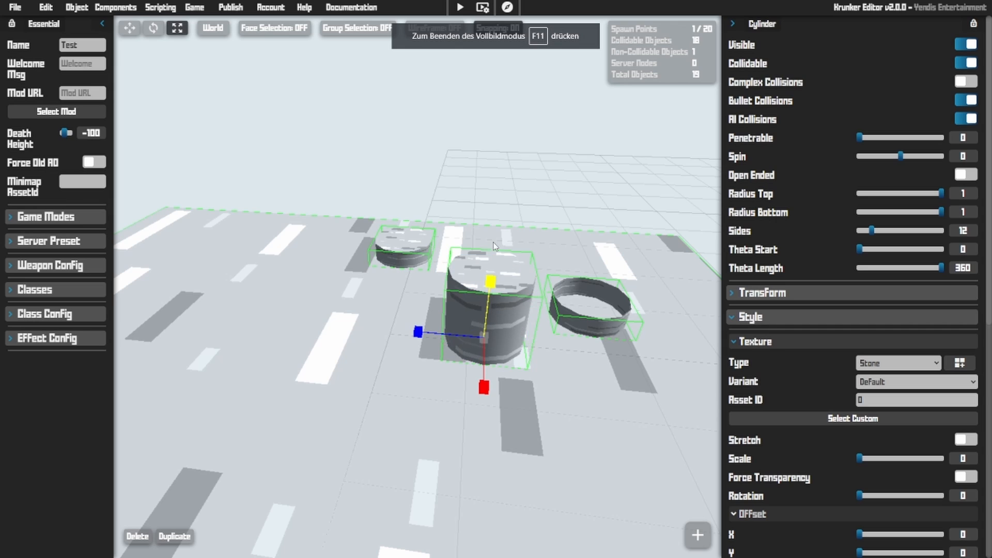
left_click_drag(928, 202, 849, 208)
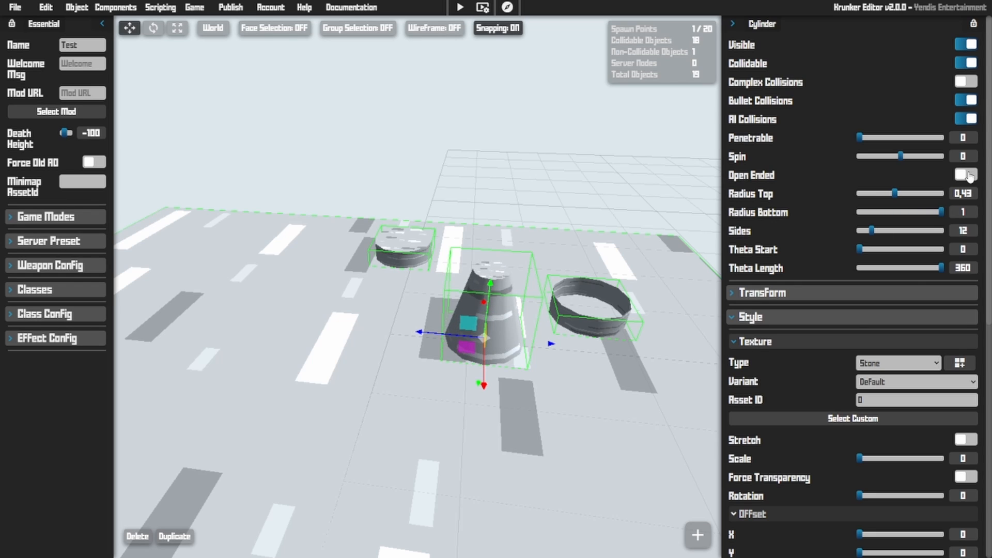
left_click_drag(487, 298, 476, 395)
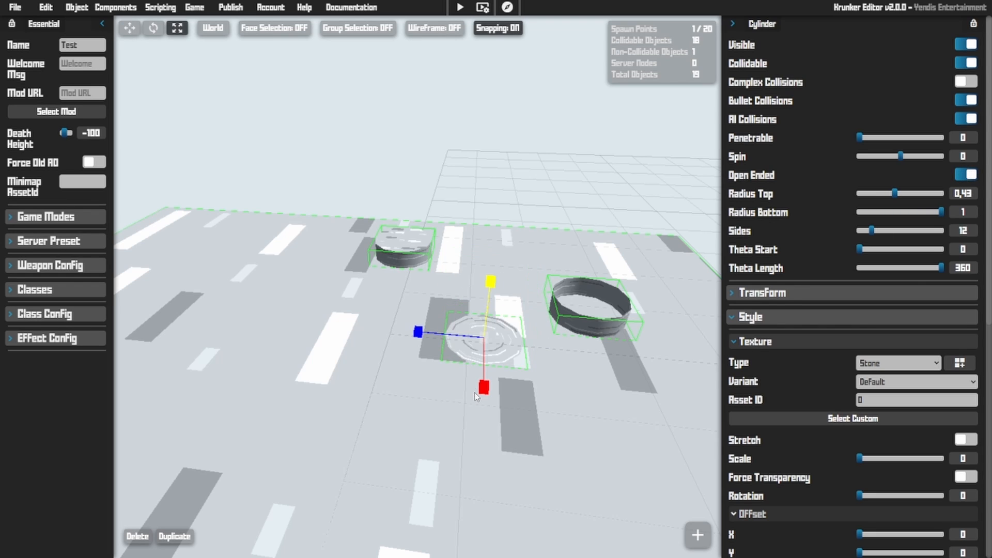
left_click_drag(486, 316, 493, 266)
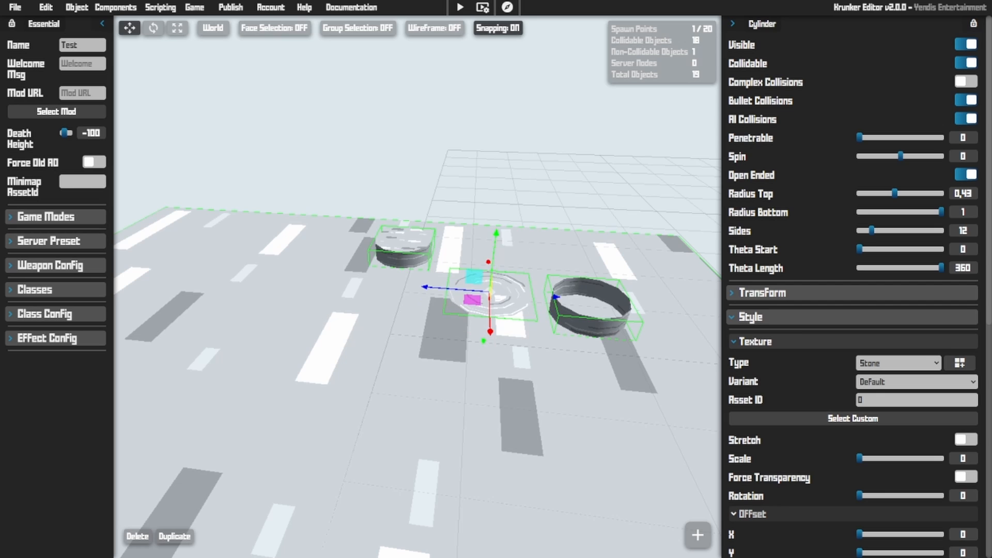
right_click_drag(494, 265, 414, 341)
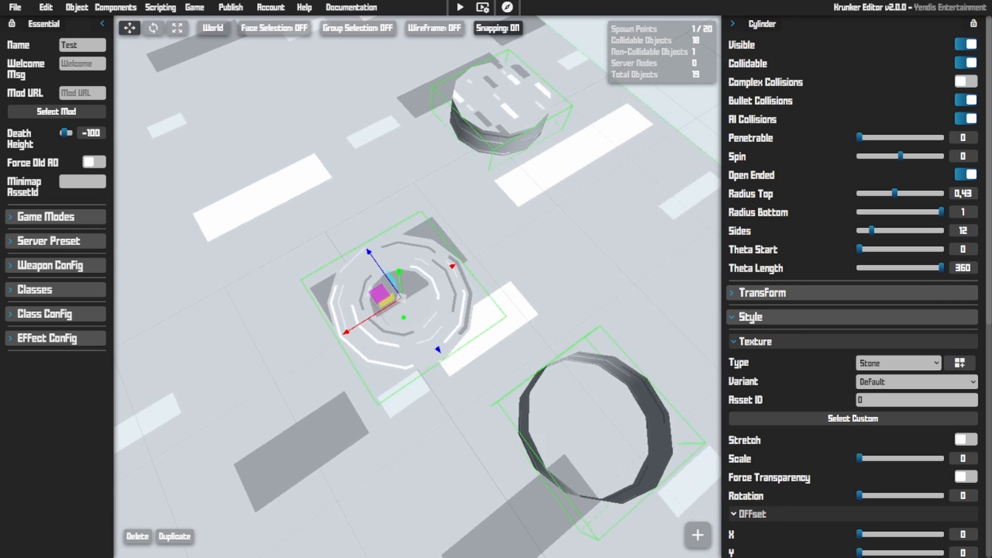
Give the flat ring the default Roof texture and set its color to #343434
left_click(960, 363)
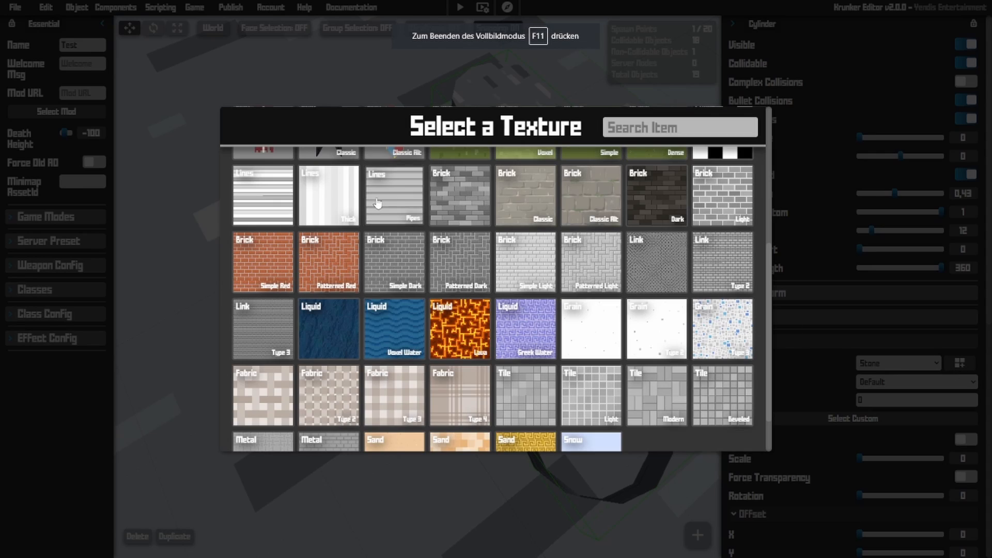
scroll(376, 201, "up", 5)
left_click(269, 191)
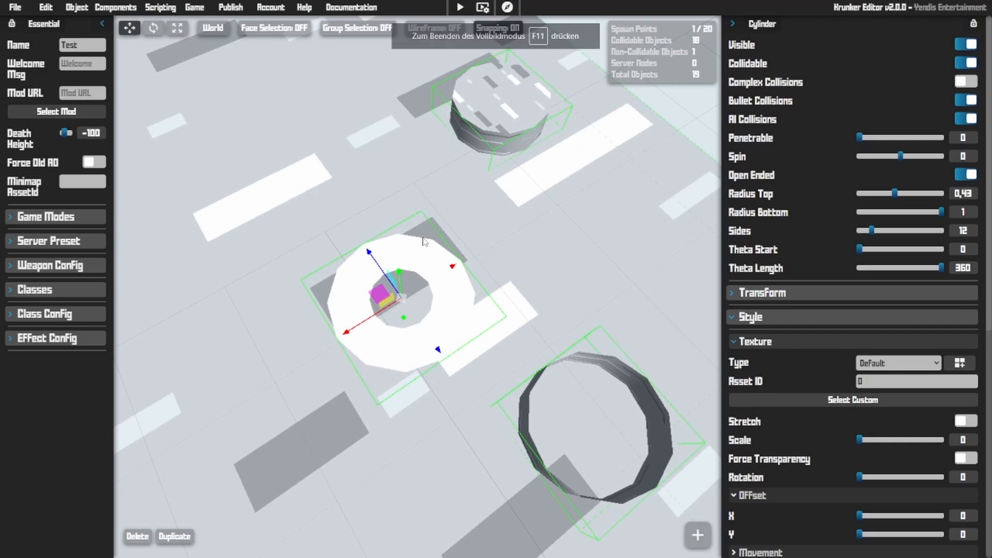
left_click(960, 363)
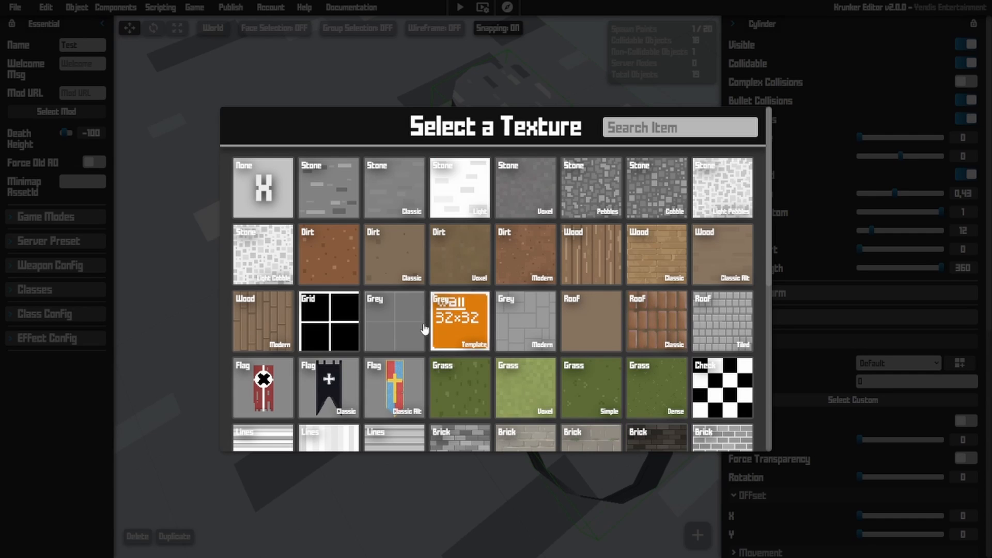
left_click(592, 325)
scroll(881, 310, "down", 6)
left_click(880, 365)
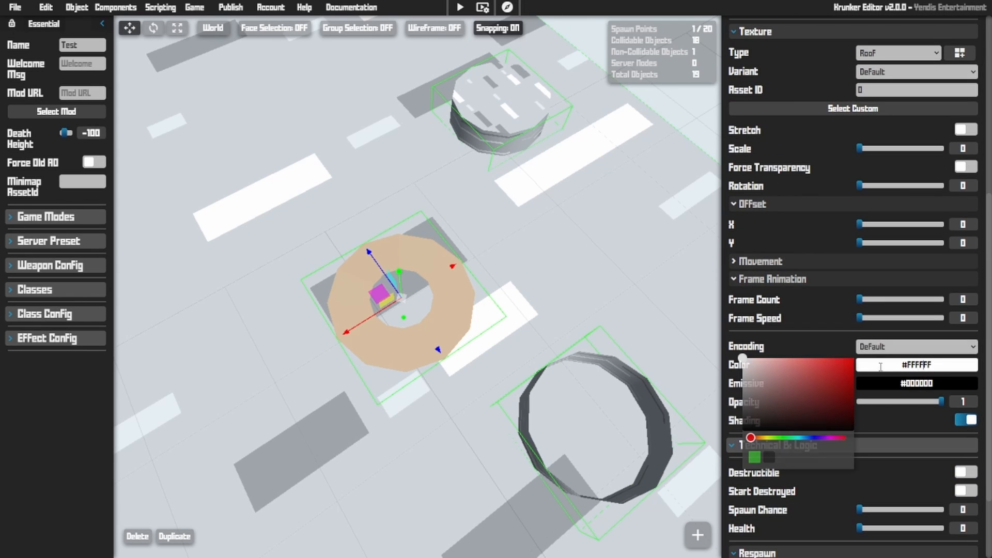
left_click_drag(758, 384, 707, 421)
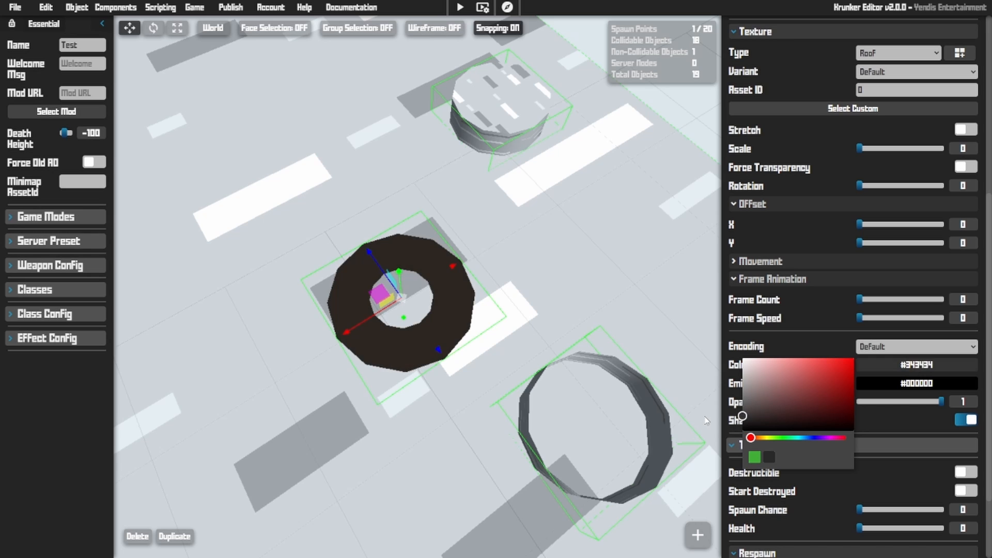
Enlarge the dark ring with the scale gizmo
right_click_drag(491, 303, 491, 296)
key("3")
left_click_drag(477, 277, 297, 224)
key("1")
right_click_drag(297, 224, 321, 207)
right_click_drag(460, 304, 532, 232)
key("3")
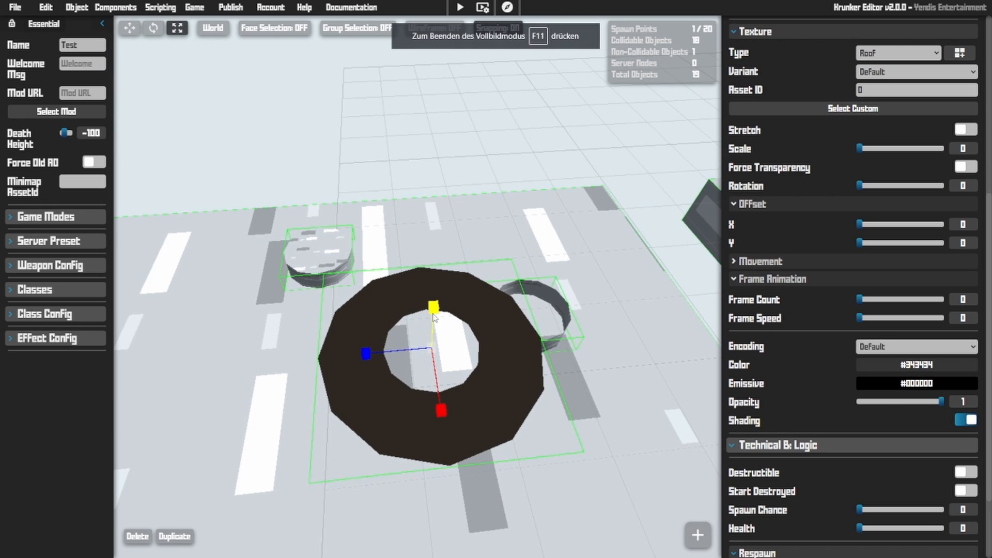
Make the dark ring's band narrower by stretching it tall, setting Radius Top to 0,75 and flattening it again
left_click_drag(433, 314, 525, 266)
right_click_drag(669, 418, 708, 217)
scroll(861, 345, "up", 6)
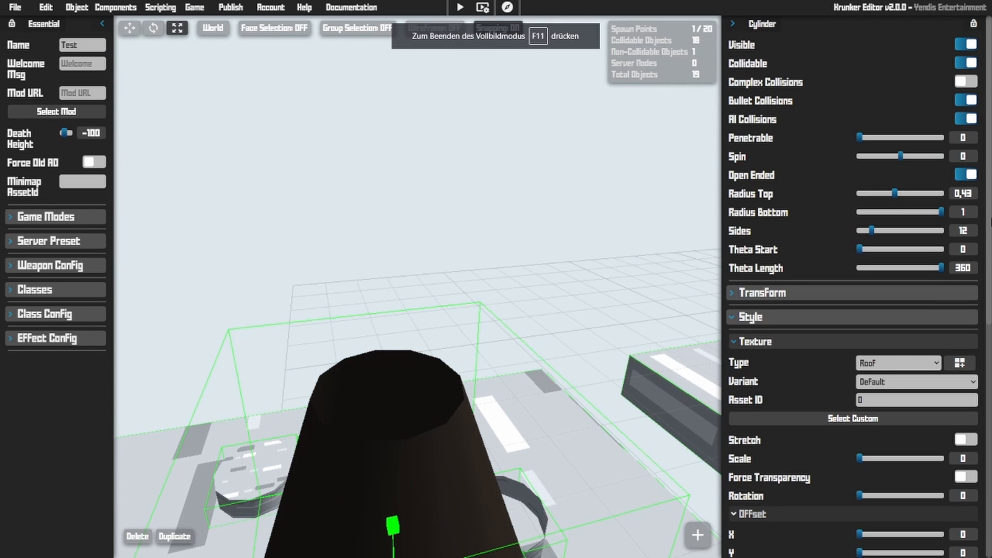
left_click_drag(901, 200, 922, 193)
right_click_drag(584, 279, 511, 466)
right_click_drag(362, 279, 458, 301)
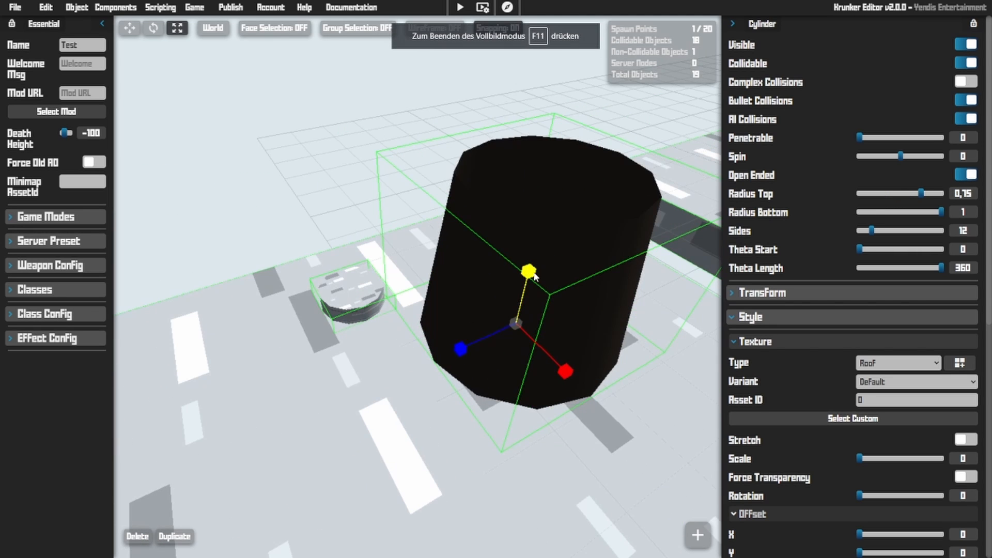
left_click_drag(529, 273, 477, 474)
Rotate the flat dark ring so it stands upright on the platform like an arch
right_click_drag(417, 286, 387, 177)
key("1")
key("w")
key("d")
key("a")
key("space")
key("a")
key("d")
key("r")
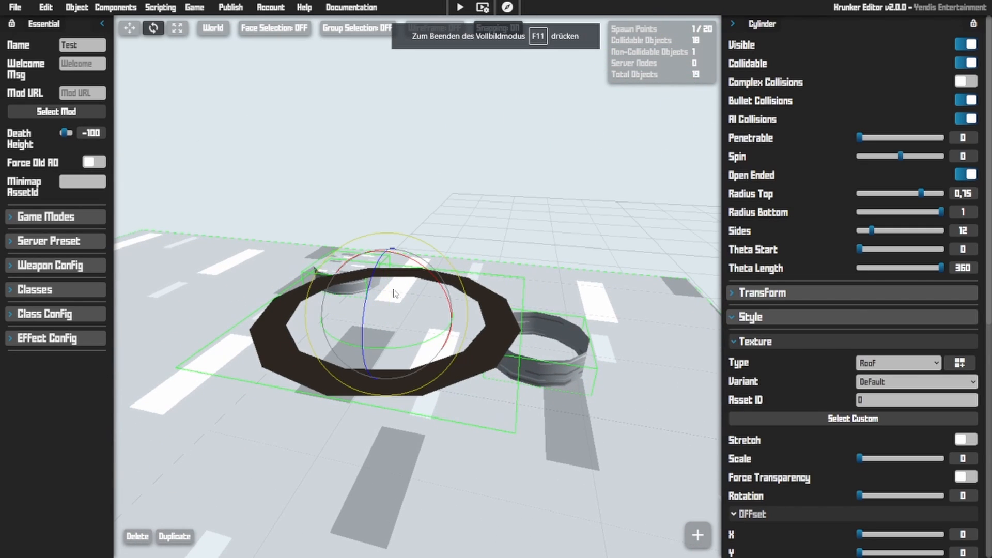
left_click_drag(377, 284, 369, 356)
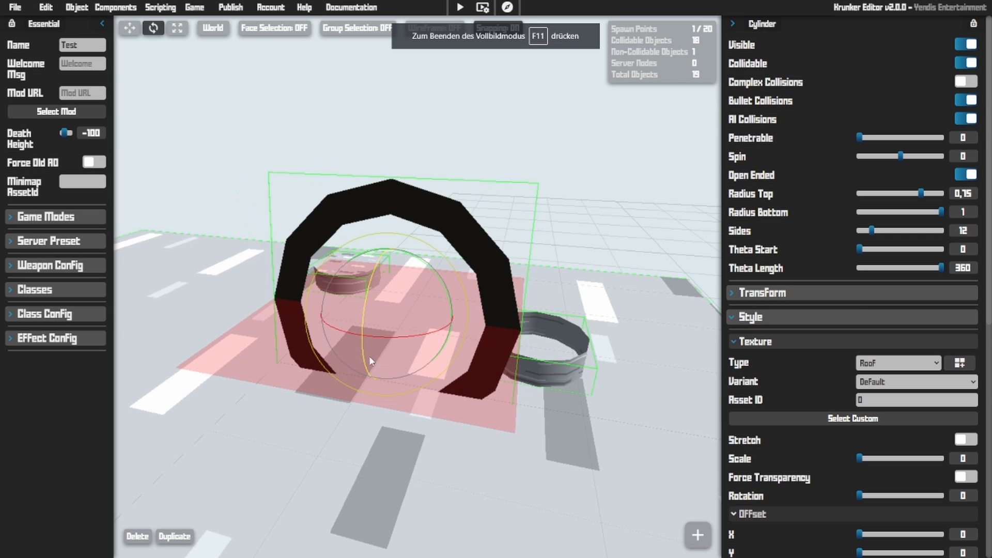
Place another flat stone cylinder on the floor near the upright dark ring
right_click_drag(526, 308, 522, 313)
key("t")
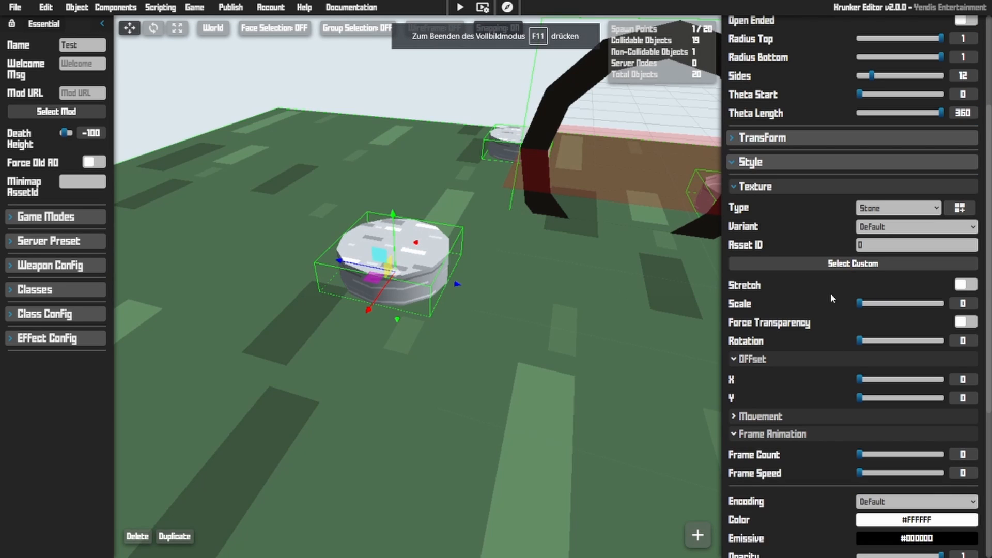
scroll(779, 211, "up", 2)
key("w")
right_click_drag(527, 249, 403, 331)
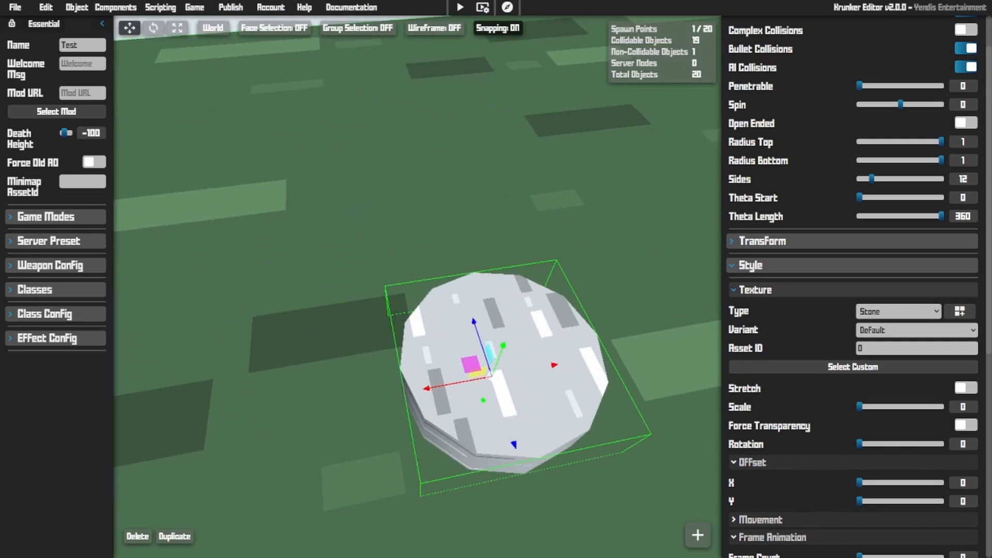
Cut a quarter wedge out of the new cylinder by setting its Theta Length to 270
key("s")
key("d")
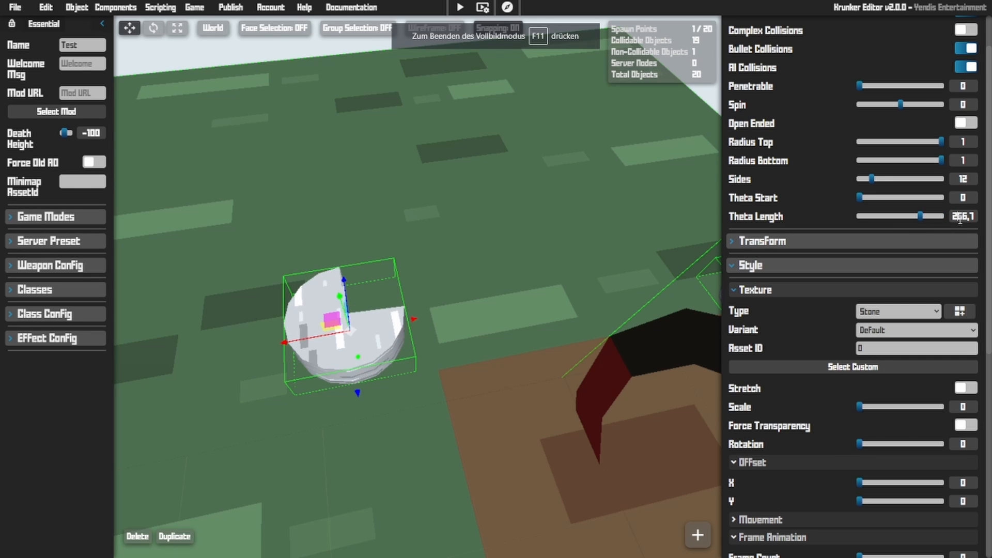
double_click(960, 219)
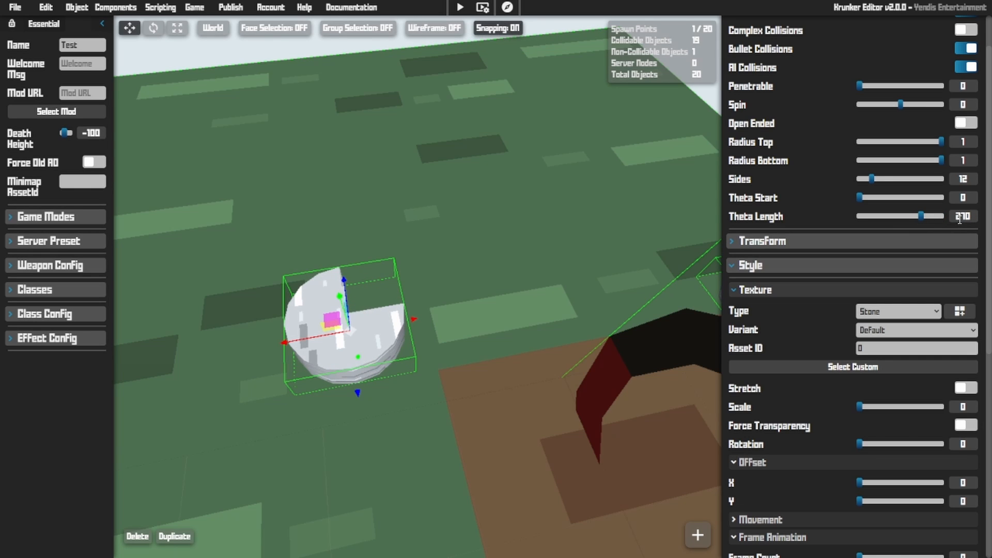
Turn the wedge-cut cylinder into a flat open arc with Radius Top 0,6 and Open Ended on
right_click_drag(548, 242, 620, 207)
key("a")
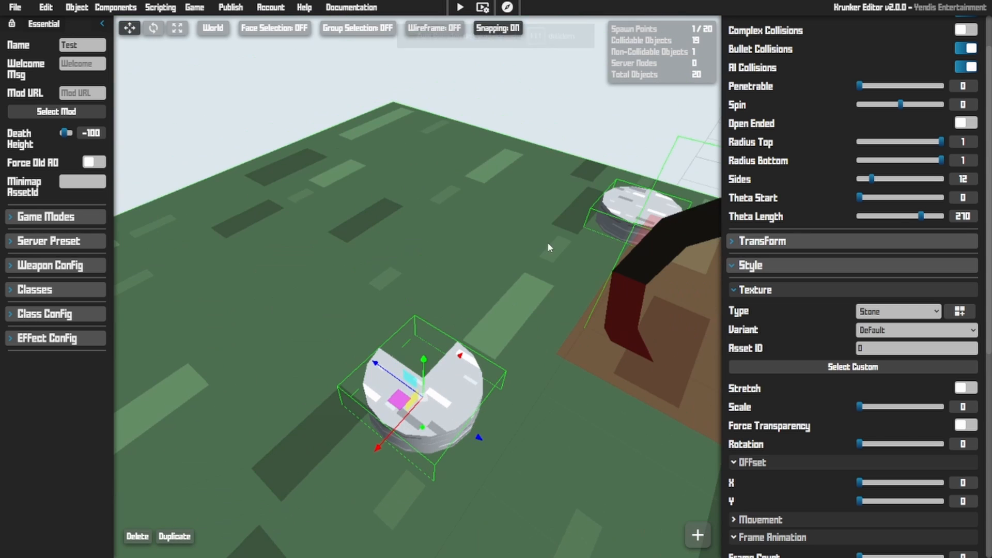
left_click_drag(940, 142, 925, 142)
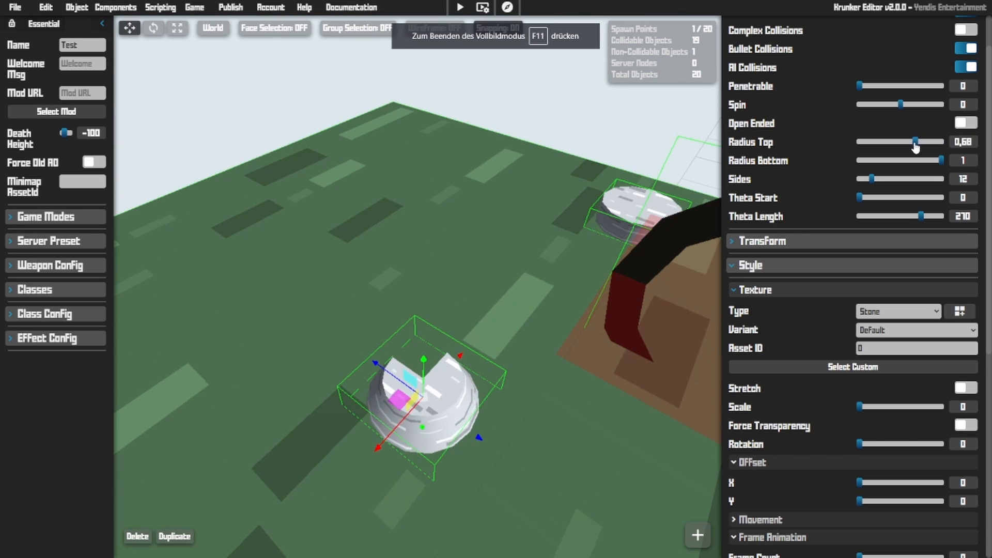
key("r")
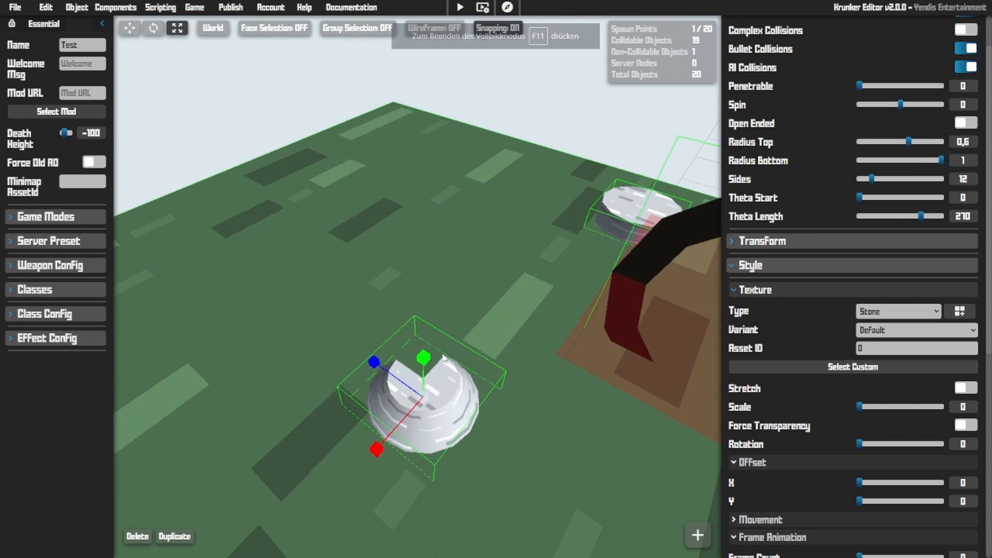
mouse_move(423, 358)
left_mouse_down()
mouse_move(426, 391)
mouse_move(424, 341)
left_mouse_up()
scroll(962, 49, "up", 1)
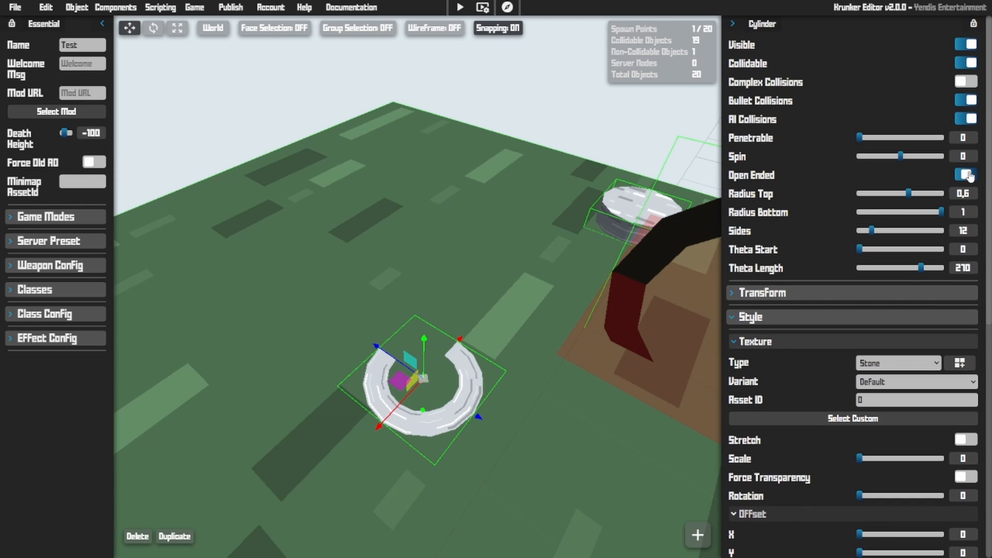
Reshape the open stone arc on the green floor by trying higher Sides values and ending with Sides at 3
right_click_drag(494, 304, 135, 217)
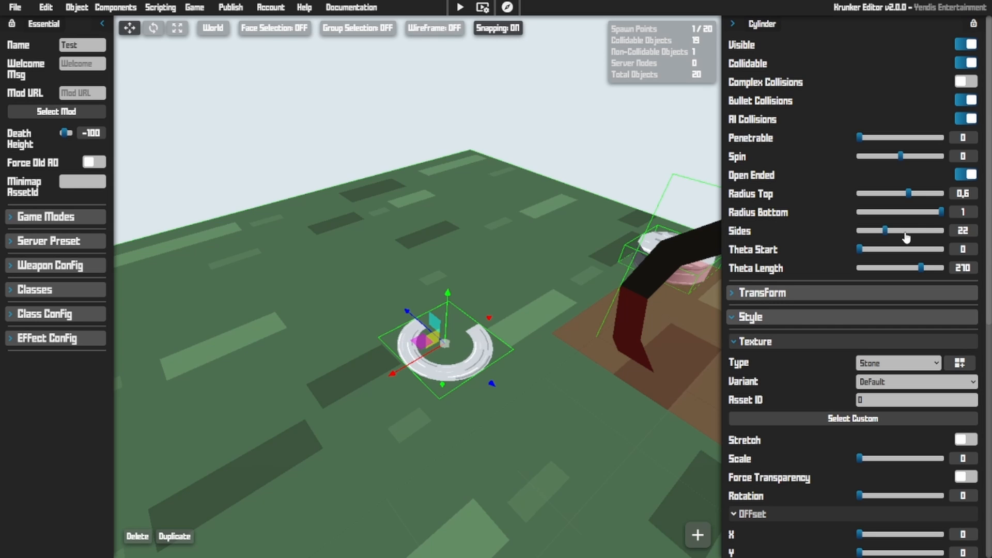
mouse_move(417, 287)
right_mouse_down()
mouse_move(429, 351)
mouse_move(413, 341)
mouse_move(419, 372)
mouse_move(417, 286)
right_mouse_up()
right_click_drag(612, 155, 612, 258)
scroll(612, 257, "down", 4)
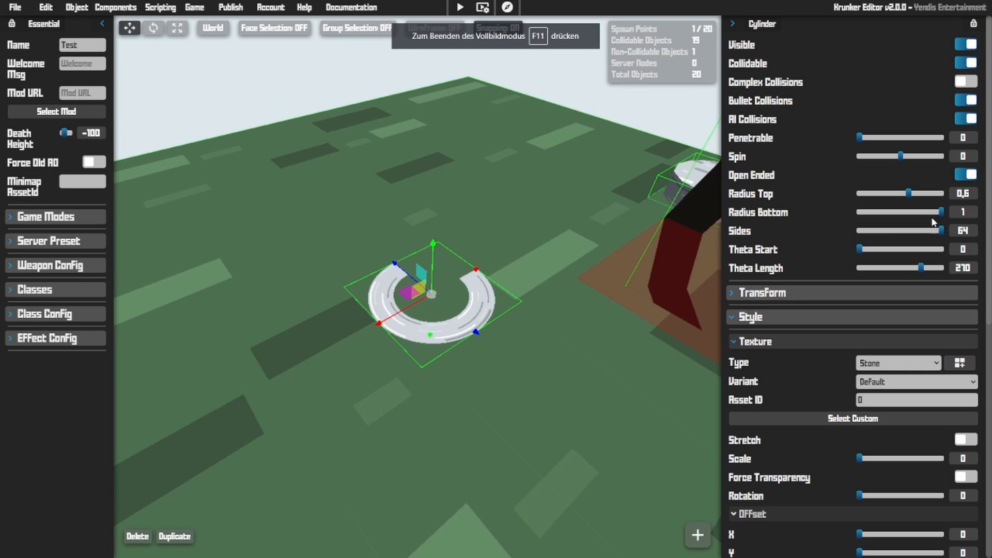
left_click_drag(880, 232, 839, 237)
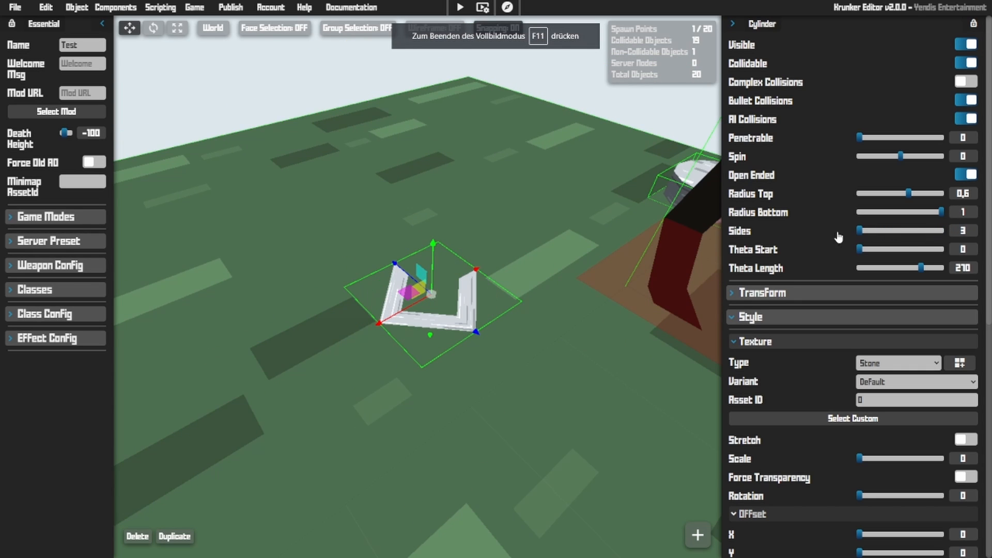
key("d")
right_click_drag(612, 248, 418, 259)
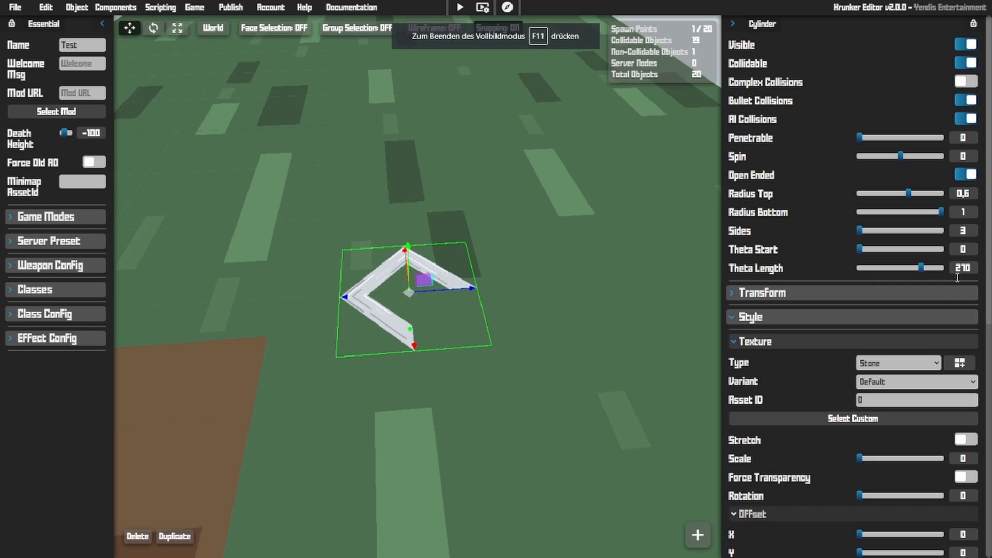
key("d")
right_click_drag(417, 287, 269, 259)
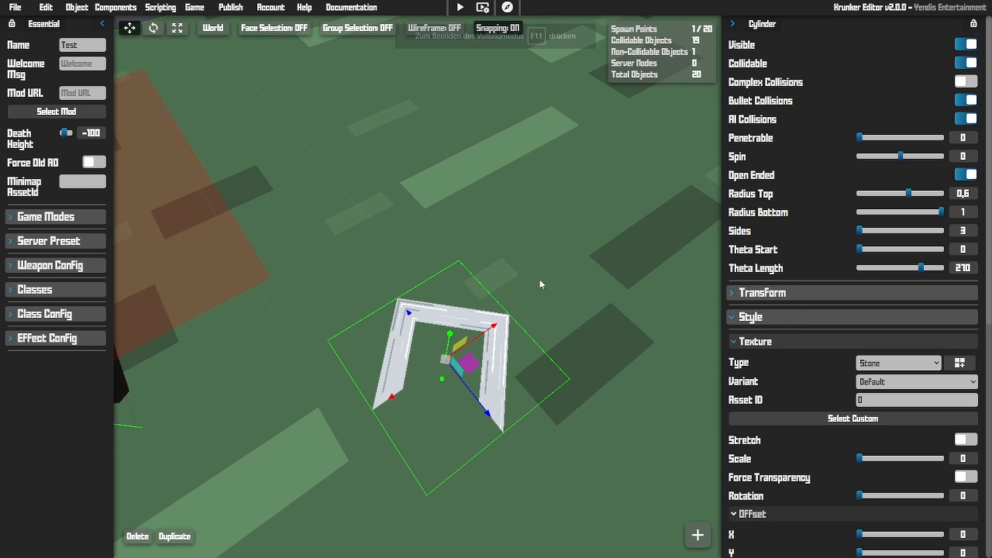
Place another stone cylinder on the green floor beside the angular open arc and set its Sides to 3
right_click_drag(491, 295, 362, 227)
key("s")
key("w")
mouse_move(399, 314)
right_mouse_down()
mouse_move(543, 318)
mouse_move(399, 315)
right_mouse_up()
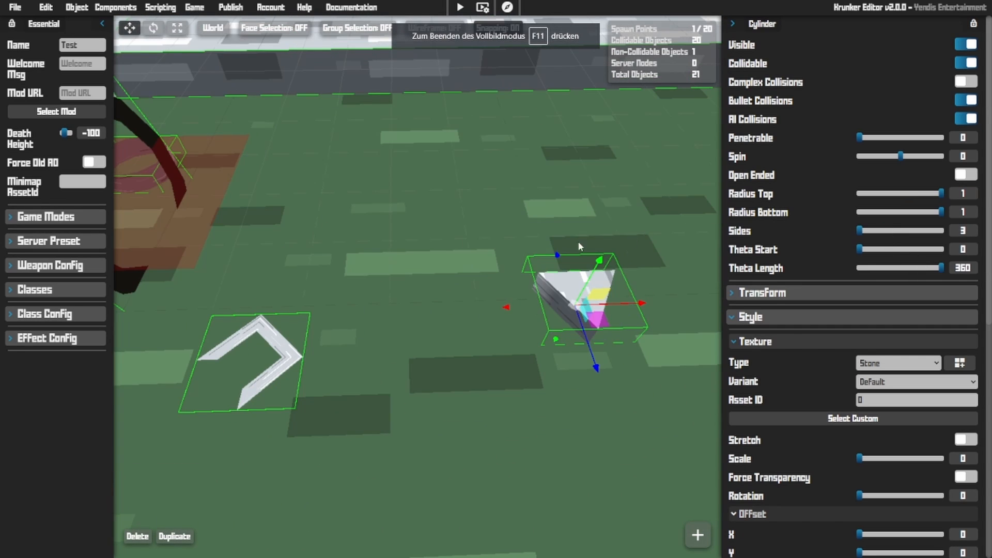
right_click_drag(579, 247, 672, 243)
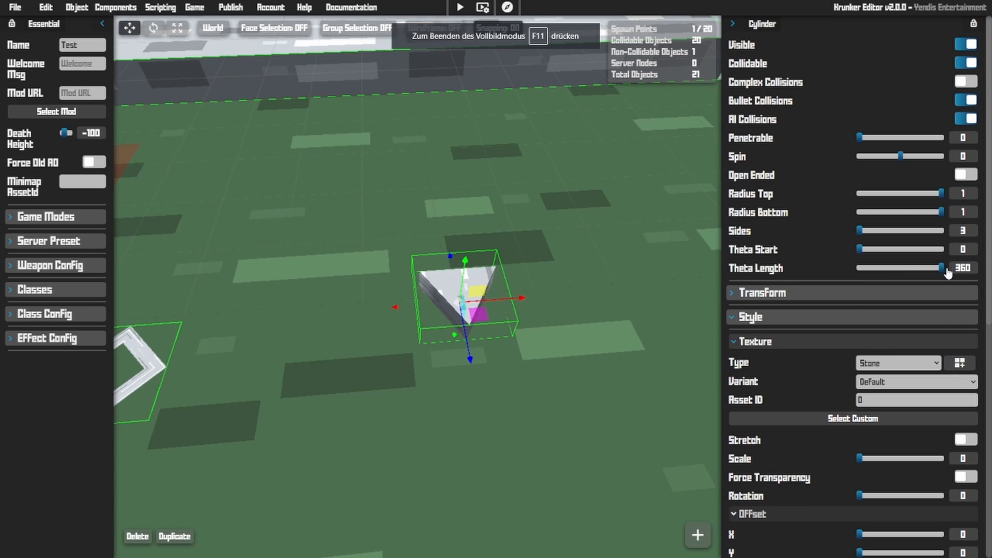
left_click_drag(905, 252, 936, 251)
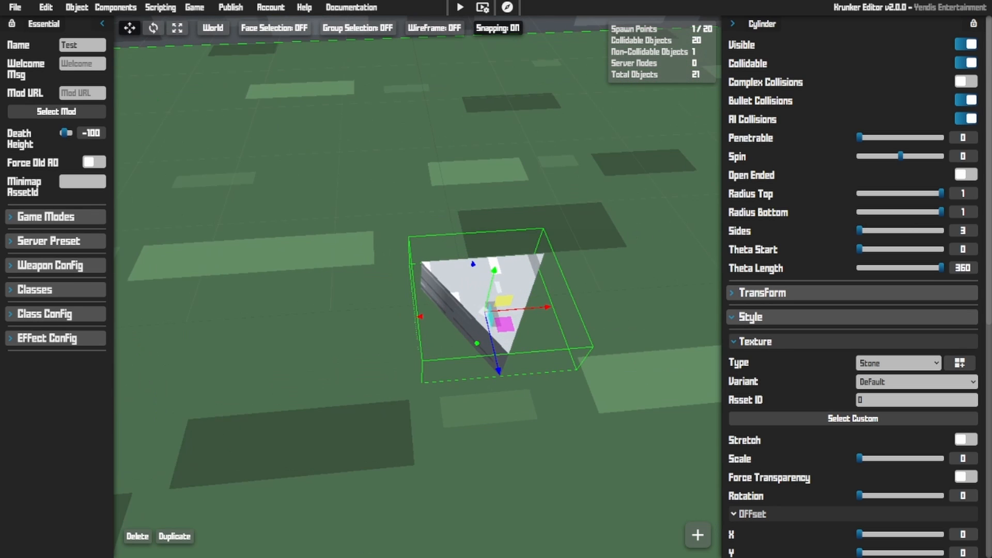
Set the new triangular cylinder's Sides to 4
left_click_drag(677, 225, 631, 228)
key("r")
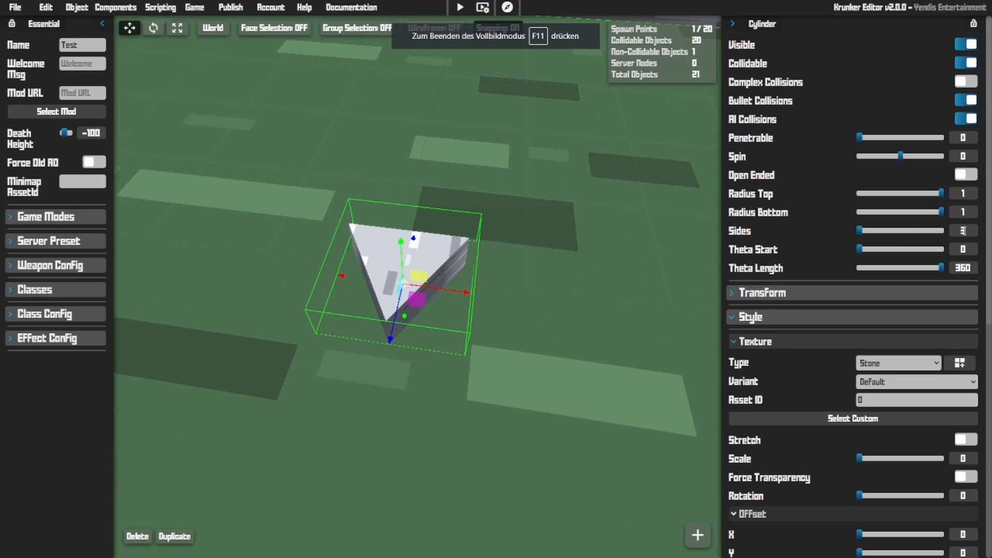
type("4")
key("Return")
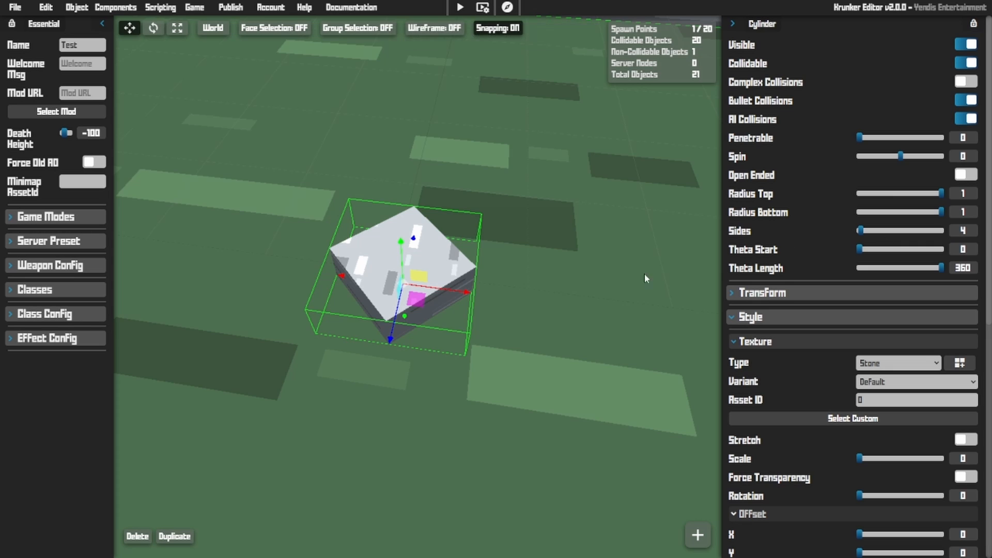
left_click_drag(644, 274, 607, 275)
key("r")
left_click_drag(512, 336, 528, 305)
key("r")
Place a stone sphere on the green floor near the angular open arc
scroll(561, 313, "down", 5)
scroll(633, 349, "up", 5)
scroll(594, 318, "down", 7)
scroll(595, 331, "up", 4)
scroll(596, 330, "down", 4)
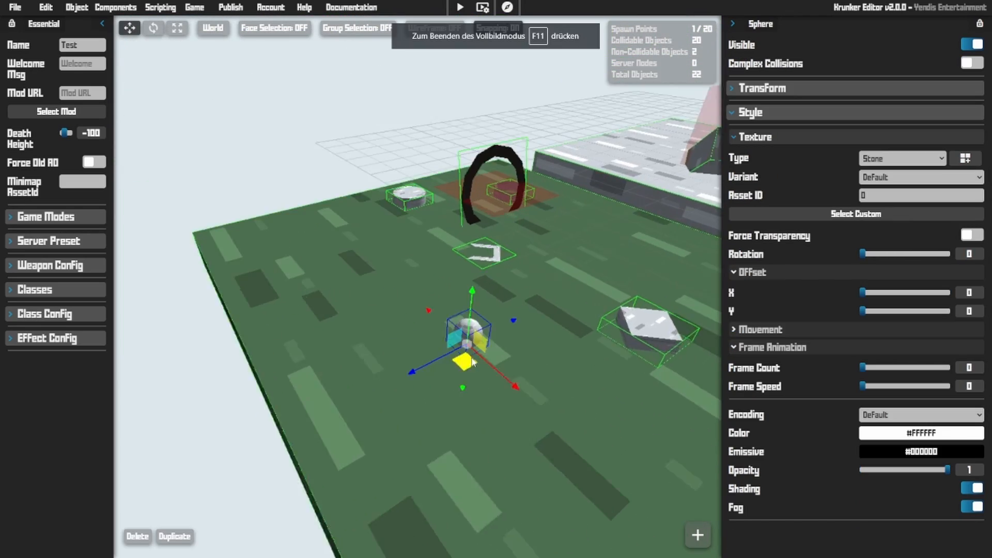
Scale the sphere along its axes into a wide, flattened disc
left_click_drag(459, 361, 248, 395)
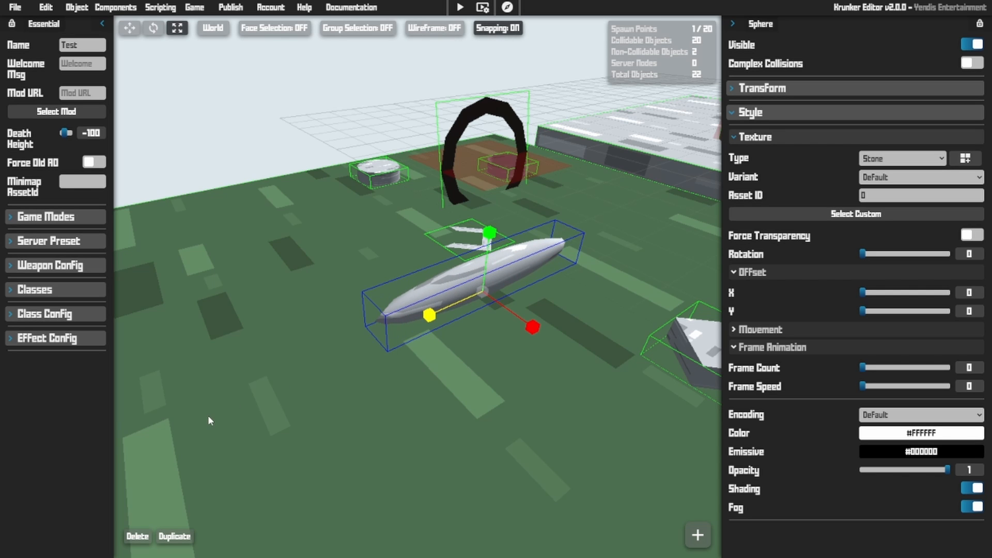
left_click_drag(532, 327, 695, 514)
key("1")
key("w")
right_click_drag(695, 514, 507, 397)
key("d")
key("3")
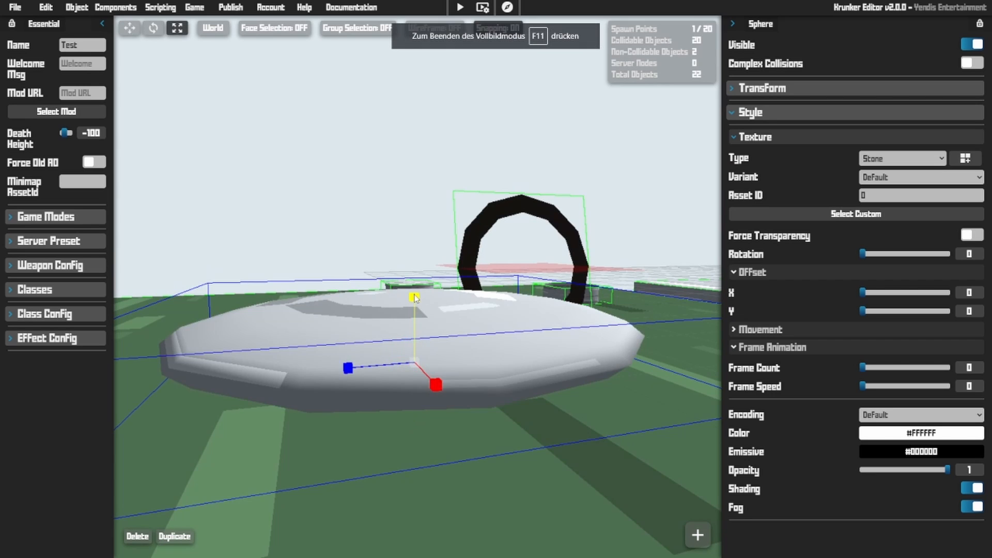
left_click_drag(414, 298, 419, 437)
Add a Liquid object and move it to the outer edge of the green platform
mouse_move(450, 247)
right_mouse_down()
mouse_move(514, 237)
mouse_move(451, 247)
right_mouse_up()
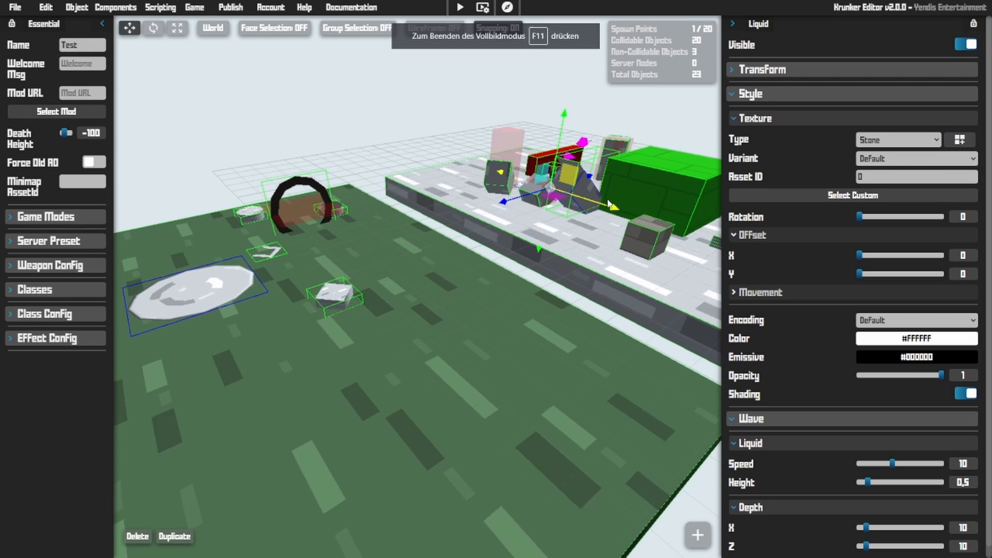
key("s")
key("a")
left_click_drag(453, 226, 239, 422)
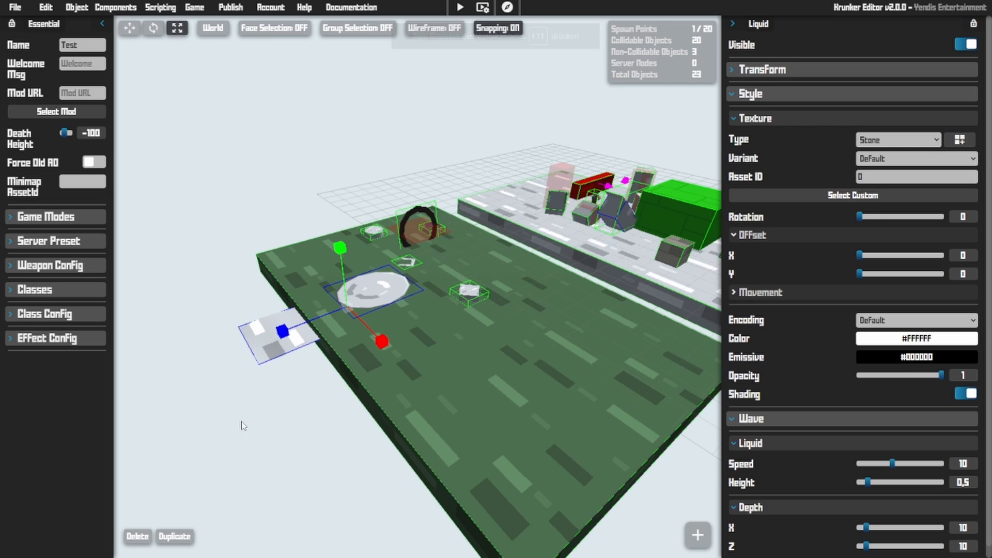
Scale the liquid plane up in both horizontal directions until it extends well beyond the green platform
left_click_drag(283, 331, 222, 387)
key("s")
key("a")
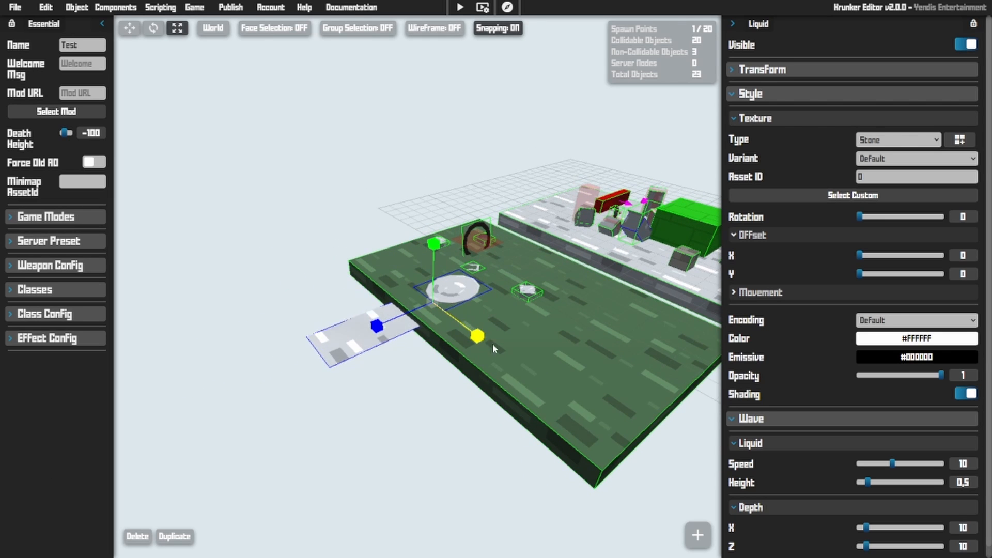
left_click_drag(492, 348, 524, 419)
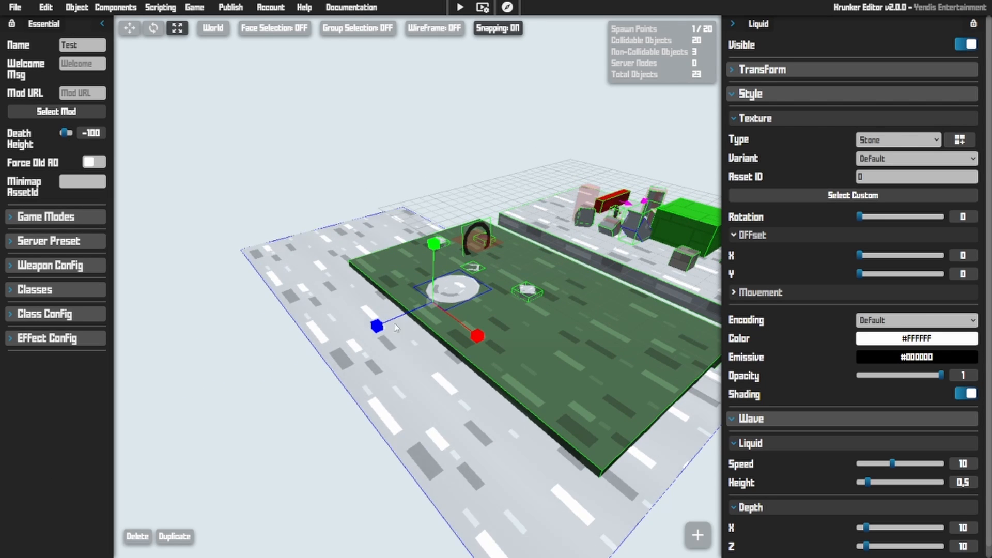
left_click_drag(378, 326, 127, 423)
Reposition the enlarged liquid plane so it surrounds the platforms on all sides
key("r")
left_click_drag(415, 317, 490, 283)
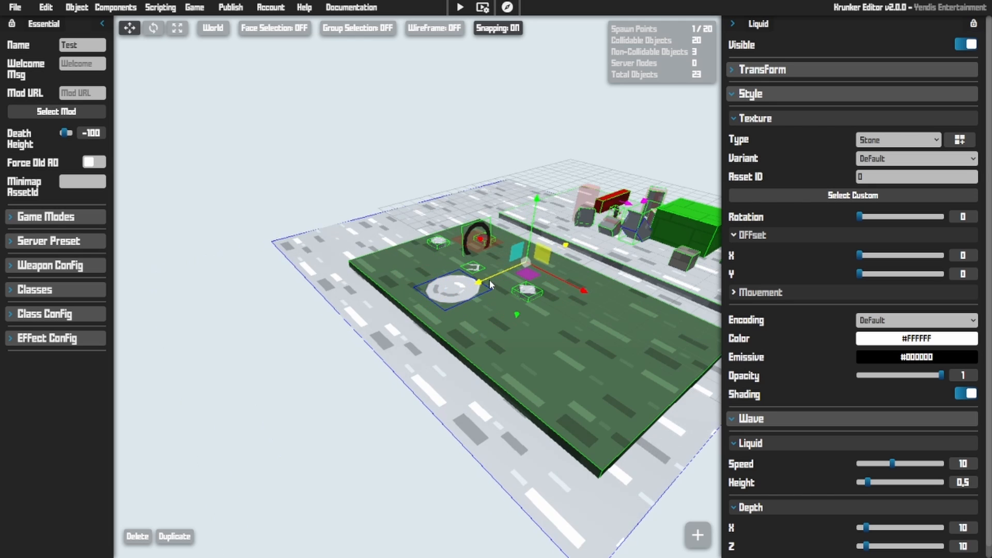
left_click_drag(435, 299, 388, 322)
key("r")
right_click_drag(388, 321, 290, 310)
key("w")
key("w")
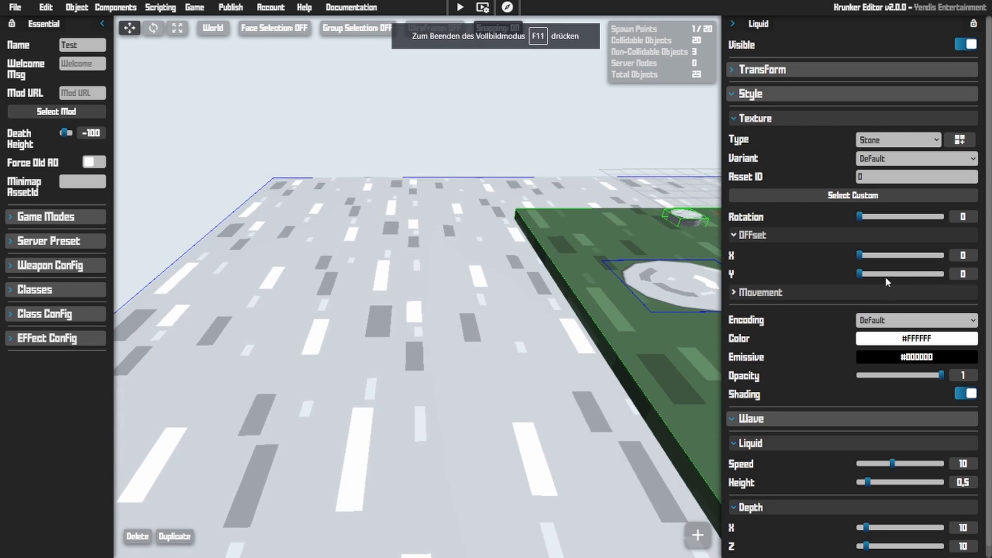
Apply the Liquid texture in its Water variant to the liquid plane
left_click(956, 142)
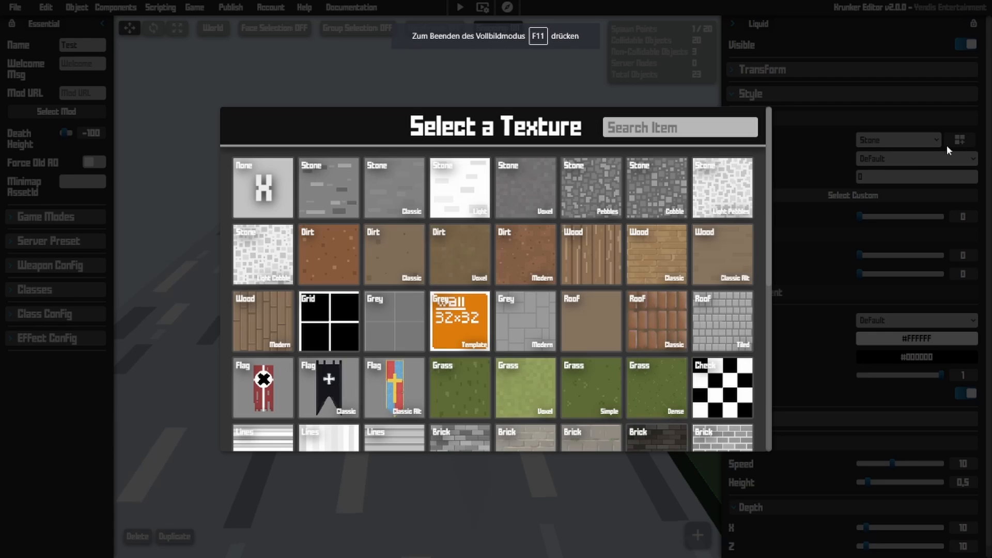
scroll(557, 318, "down", 5)
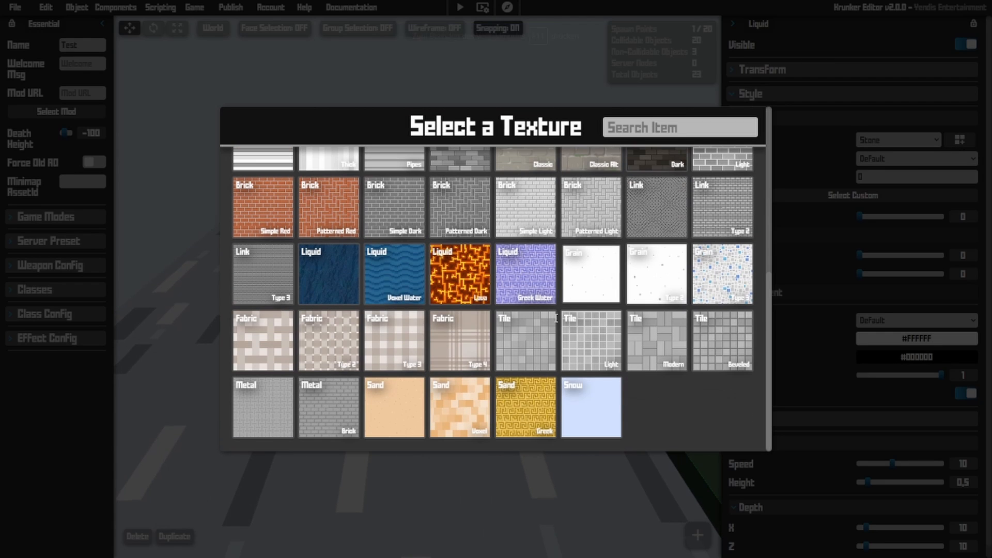
left_click(330, 271)
Set the water's wave Speed to 4, wave Height to 1,1 and Depth X to 7
scroll(859, 294, "down", 1)
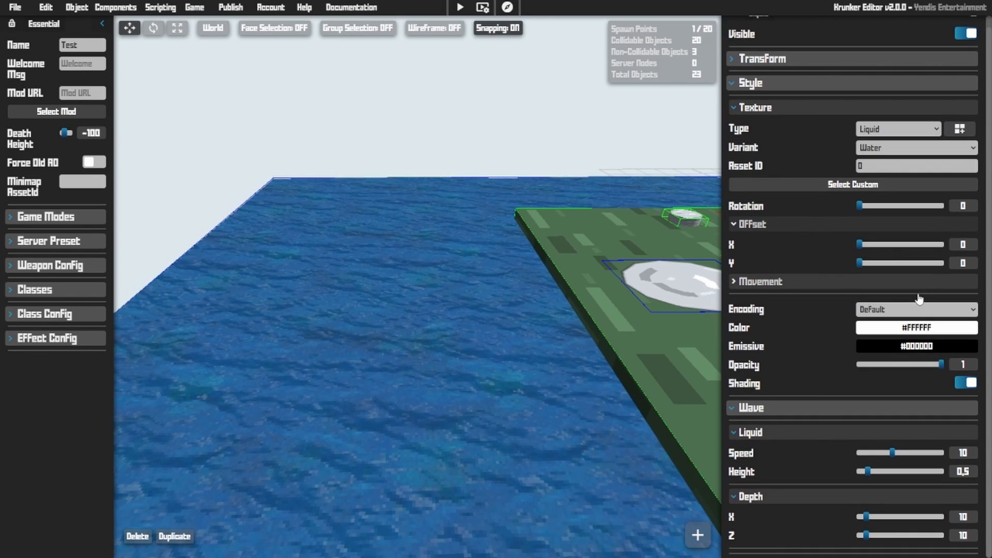
left_click_drag(875, 474, 874, 449)
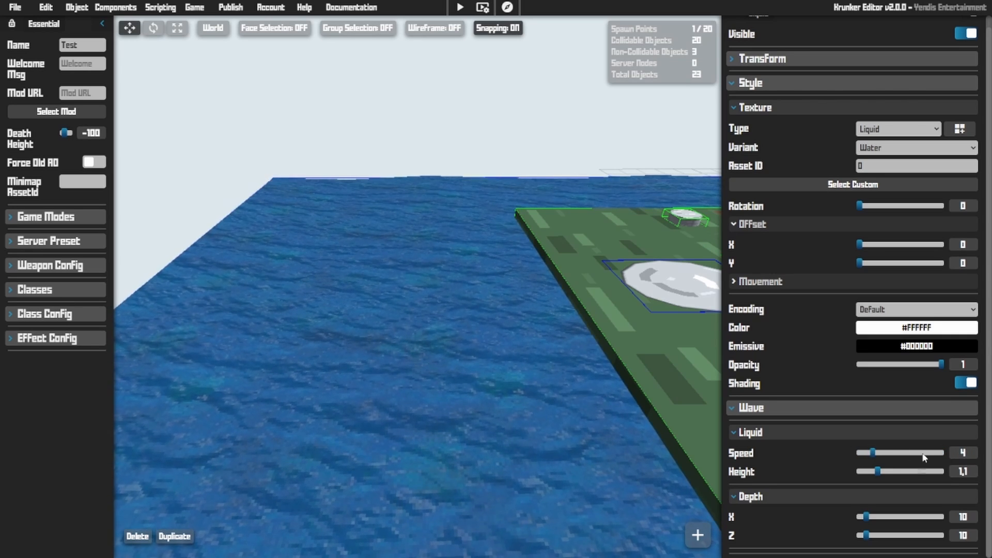
left_click_drag(866, 517, 820, 513)
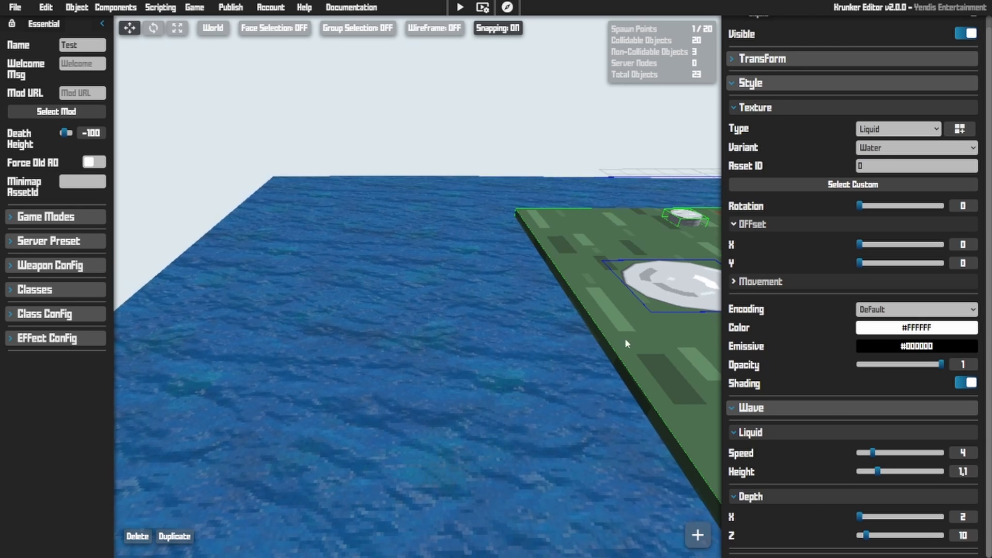
left_click(864, 517)
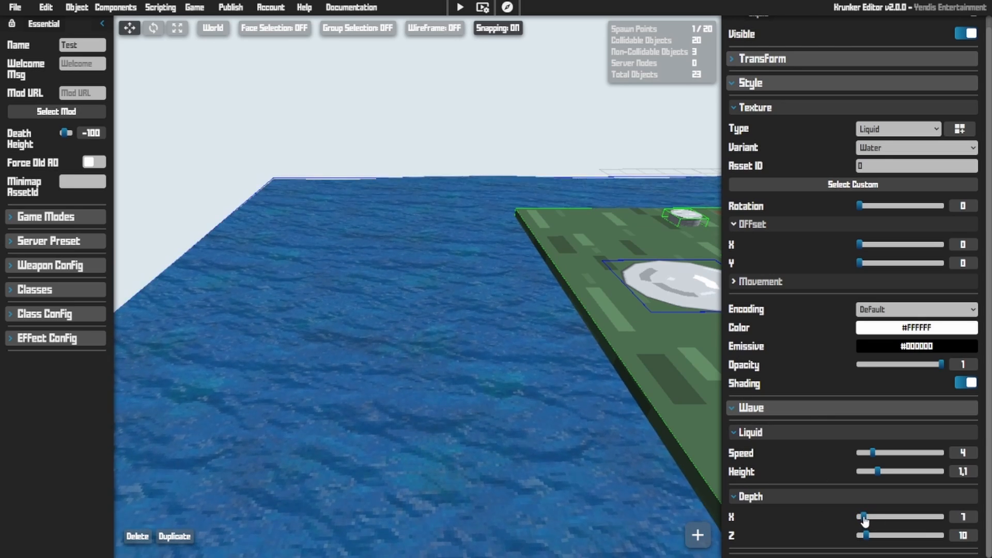
right_click_drag(469, 390, 604, 370)
mouse_move(467, 355)
right_mouse_down()
mouse_move(600, 362)
mouse_move(620, 351)
mouse_move(467, 355)
right_mouse_up()
key("s")
Enable the Ocean component with Opacity 1 and Distortion 4,47
mouse_move(73, 5)
mouse_move(123, 13)
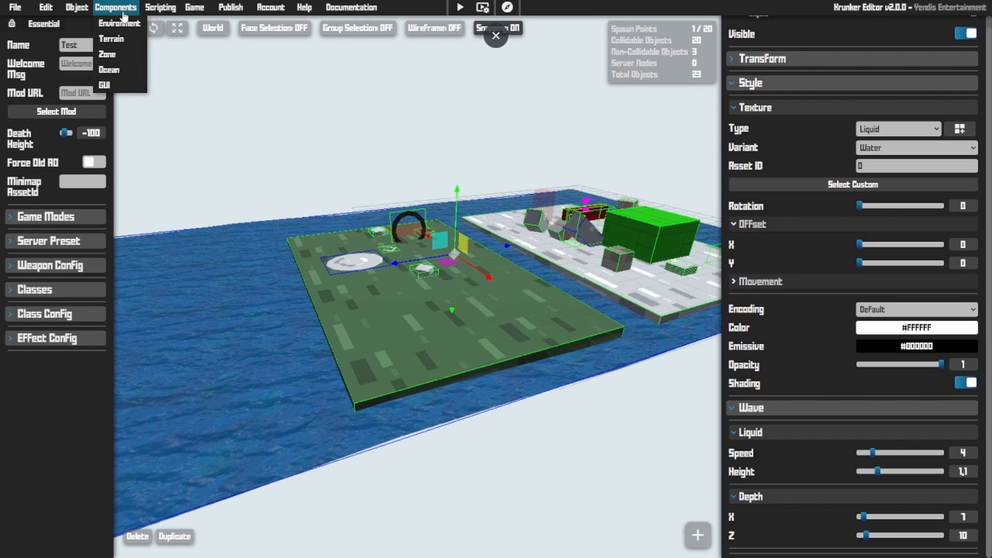
left_click(111, 70)
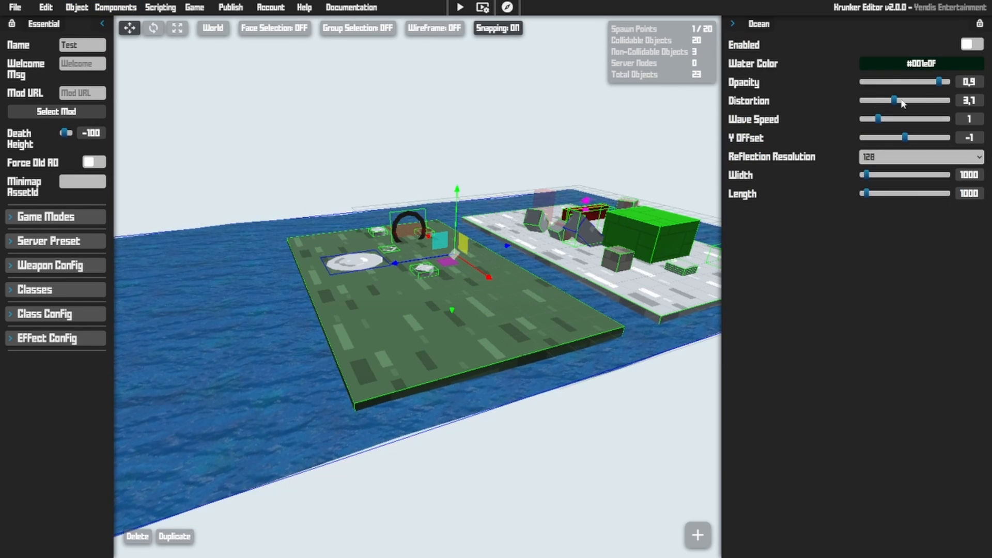
left_click(973, 45)
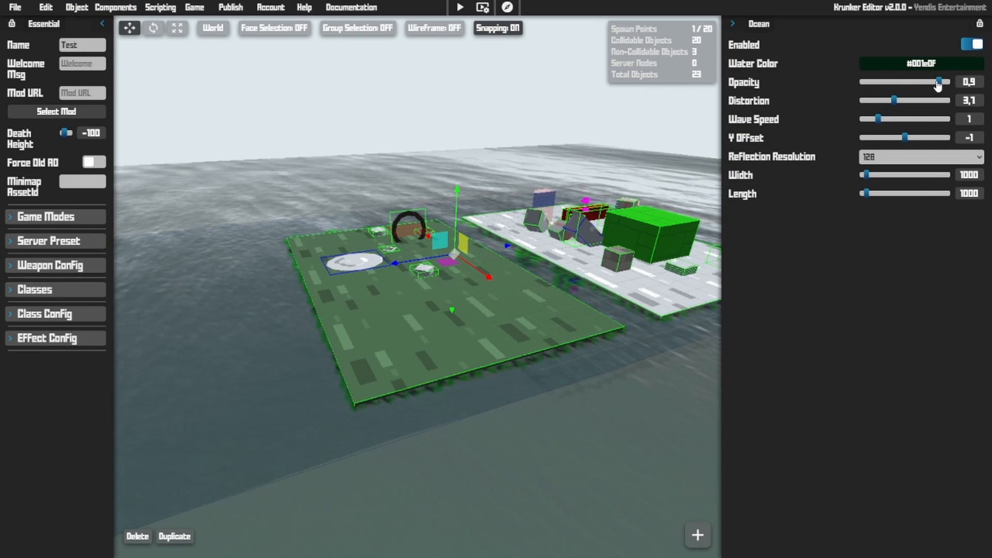
left_click_drag(938, 82, 990, 86)
left_click_drag(894, 100, 900, 100)
key("F11")
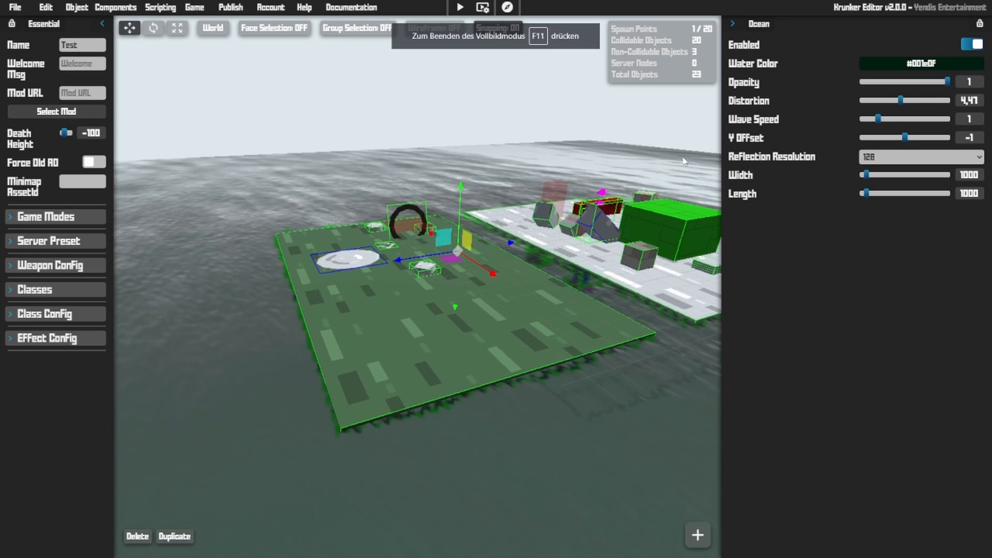
Disable the Ocean component again
left_click(968, 48)
key("d")
left_click_drag(672, 130, 496, 129)
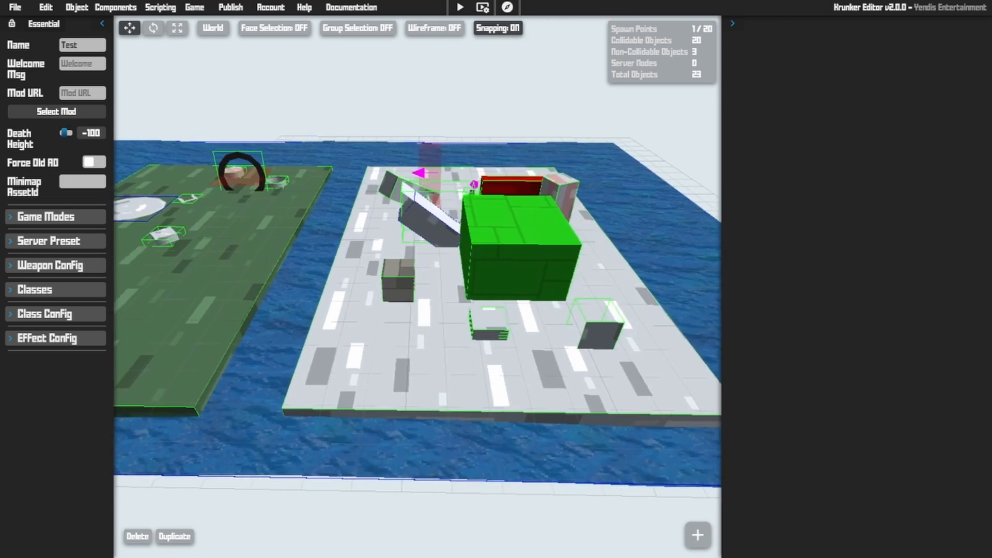
Look over both platforms and the surrounding water, and browse the list of models that can be placed
key("a")
scroll(432, 159, "down", 4)
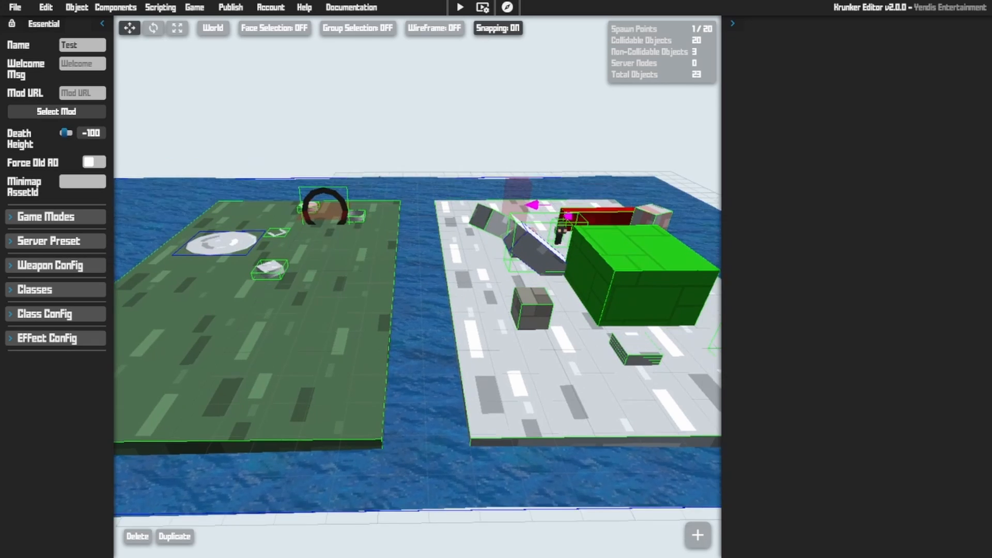
key("F11")
key("a")
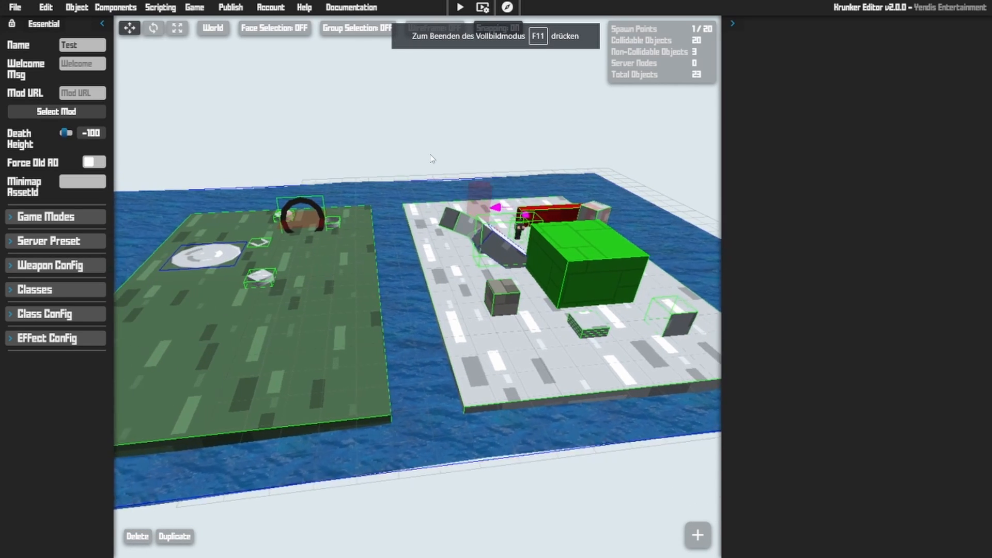
key("d")
key("a")
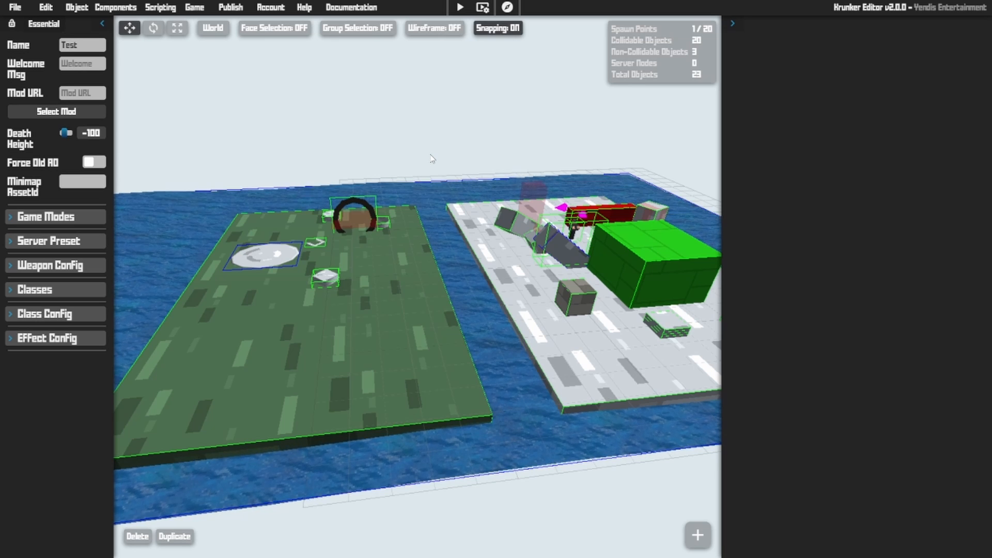
key("d")
right_click_drag(432, 158, 415, 149)
key("w")
left_click(78, 7)
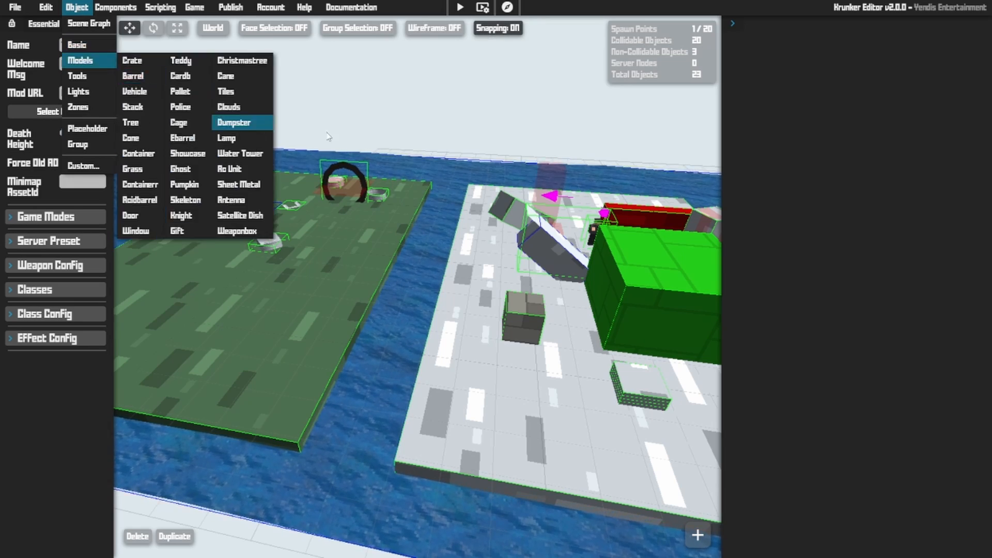
key("s")
mouse_move(388, 137)
right_mouse_down()
mouse_move(406, 150)
mouse_move(414, 137)
mouse_move(398, 134)
right_mouse_up()
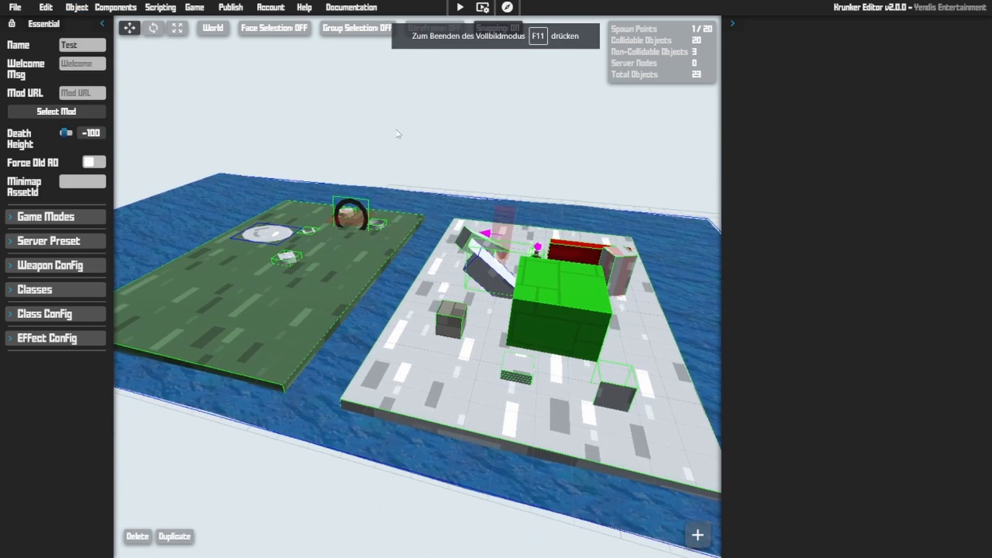